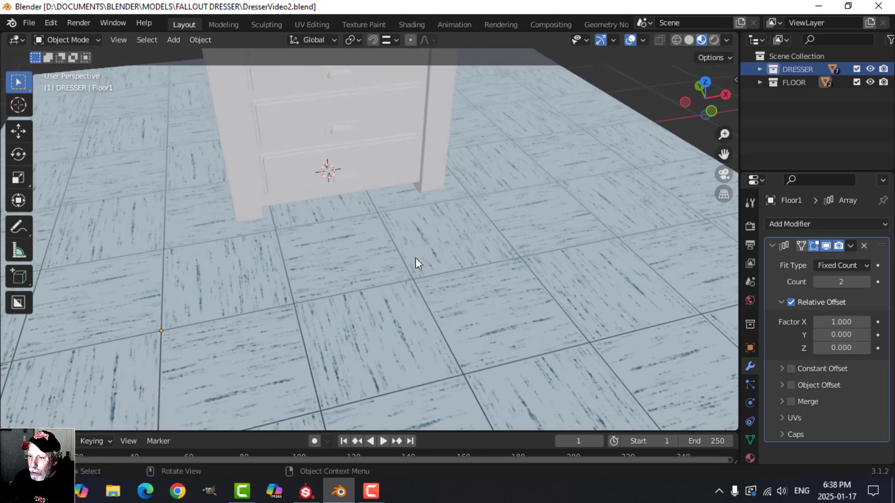
Step: Check the Array modifiers of both floor objects, toggling the first one's viewport display
left_click(210, 312)
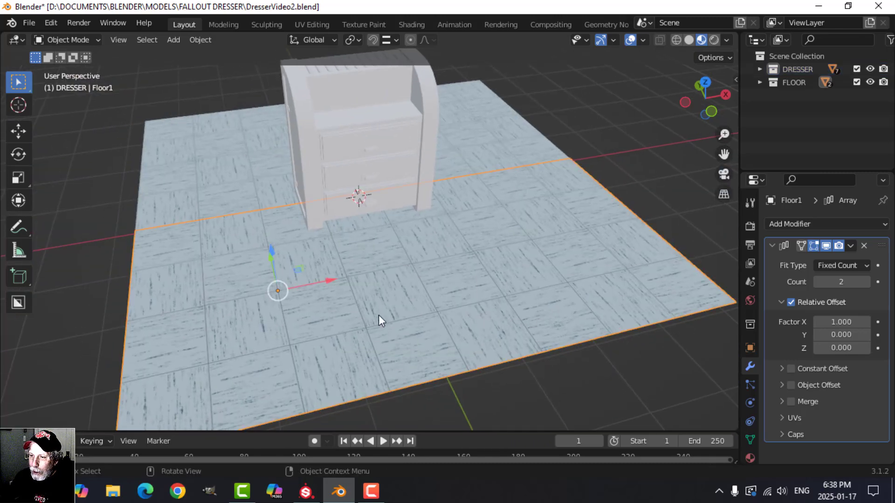
left_click(824, 246)
left_click(824, 244)
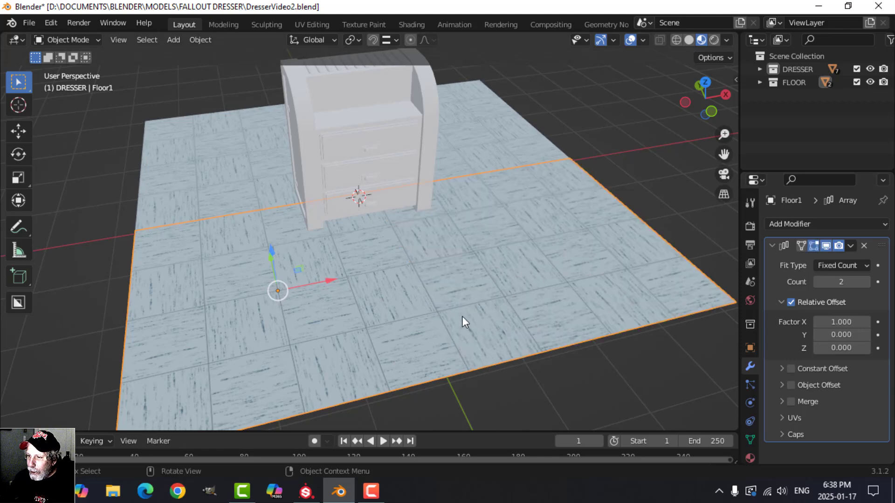
middle_click_drag(462, 316, 418, 267)
left_click(499, 145)
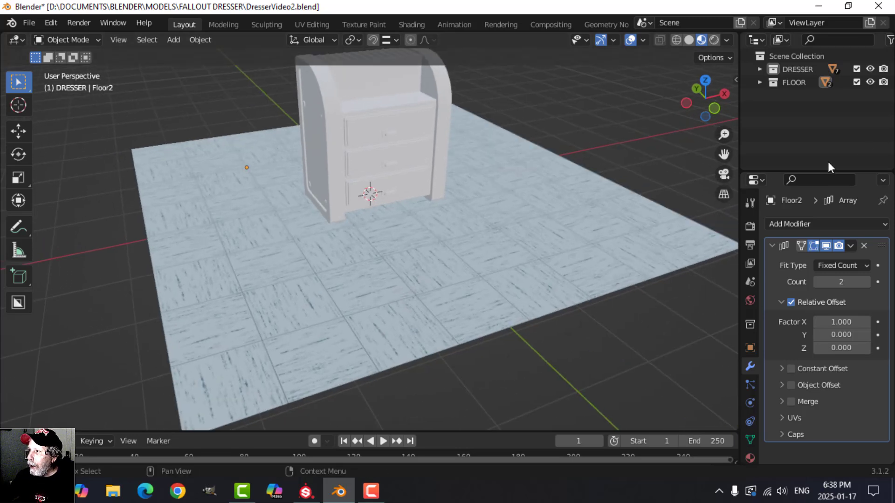
Step: Hide the FLOOR collection and show the dresser in solid shading
left_click(870, 82)
middle_click_drag(573, 219, 594, 224)
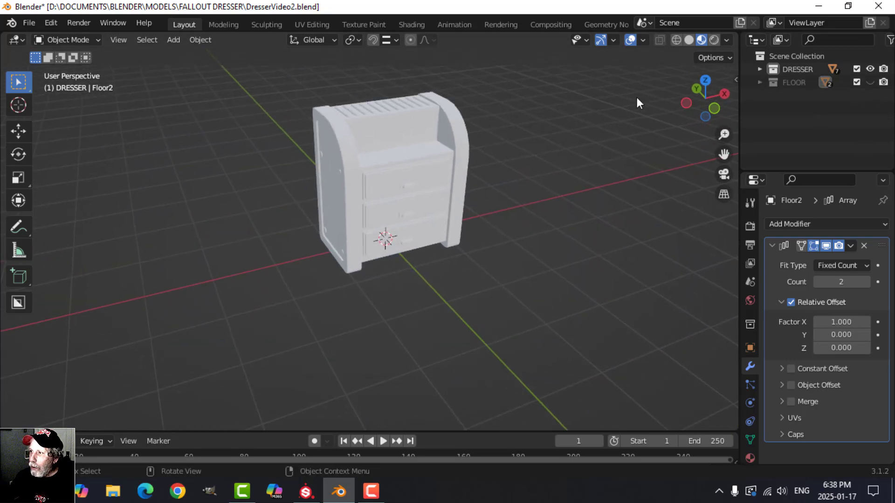
left_click(689, 40)
scroll(536, 196, "up", 4)
middle_click_drag(510, 223, 337, 67)
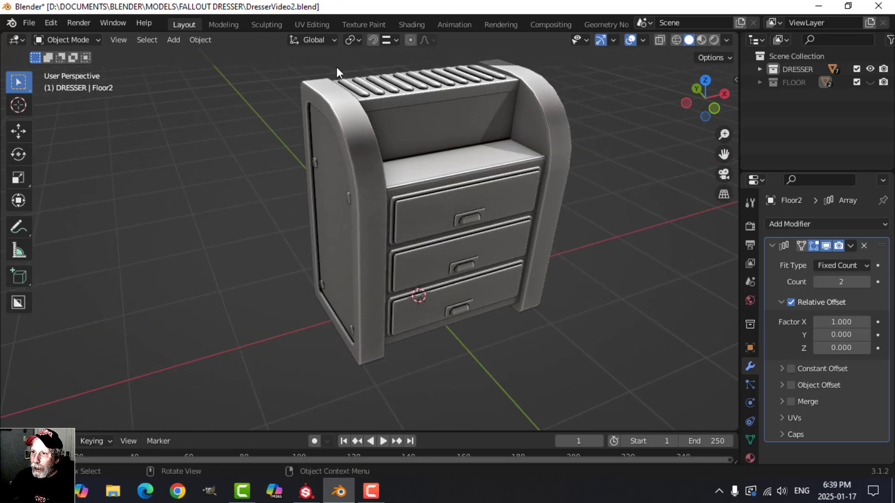
Step: Switch to the UV Editing workspace, unlink the floor image from the UV editor, and widen the UV editor
left_click(320, 26)
scroll(443, 224, "down", 3)
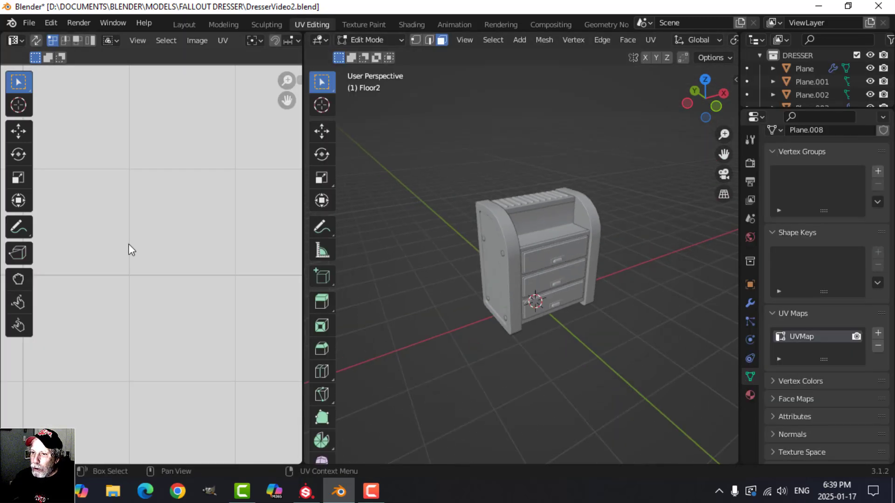
scroll(128, 245, "down", 5)
scroll(256, 43, "down", 6)
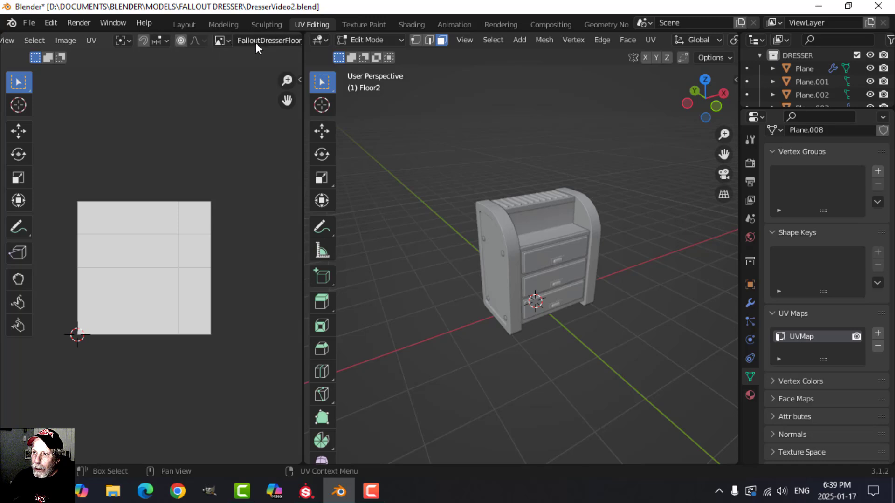
left_click(259, 40)
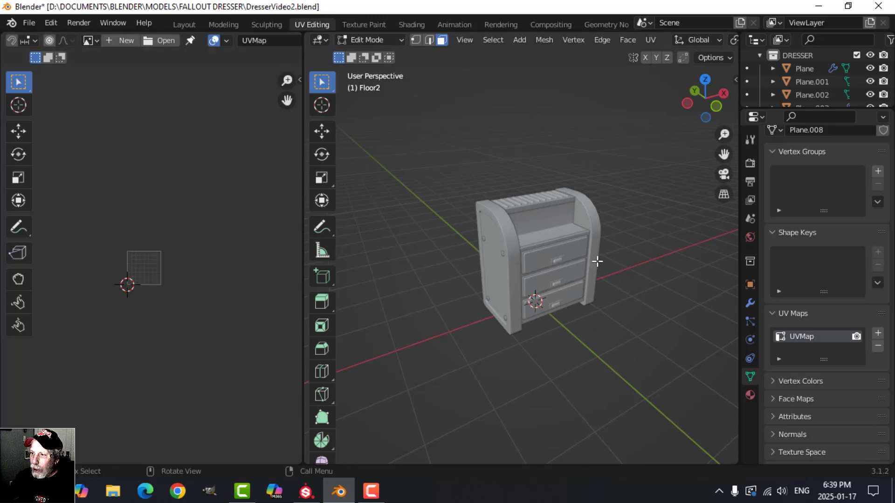
middle_click_drag(355, 261, 326, 280)
scroll(319, 282, "up", 2)
scroll(226, 292, "up", 5)
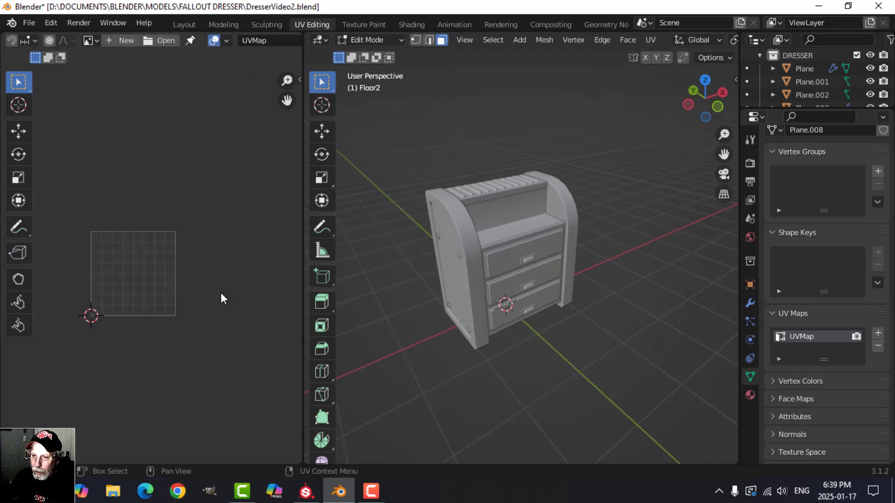
left_click_drag(304, 258, 357, 258)
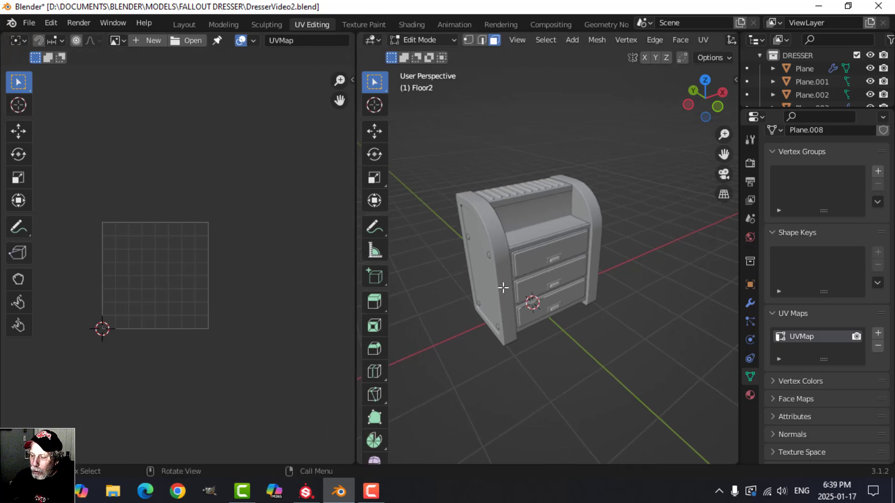
Step: Unwrap all faces of the round bolts on the dresser's side panels
scroll(536, 286, "up", 3)
key("Tab")
middle_click_drag(538, 288, 523, 236)
left_click(602, 283)
middle_click_drag(509, 300, 527, 259)
scroll(527, 259, "up", 2)
left_click(499, 217)
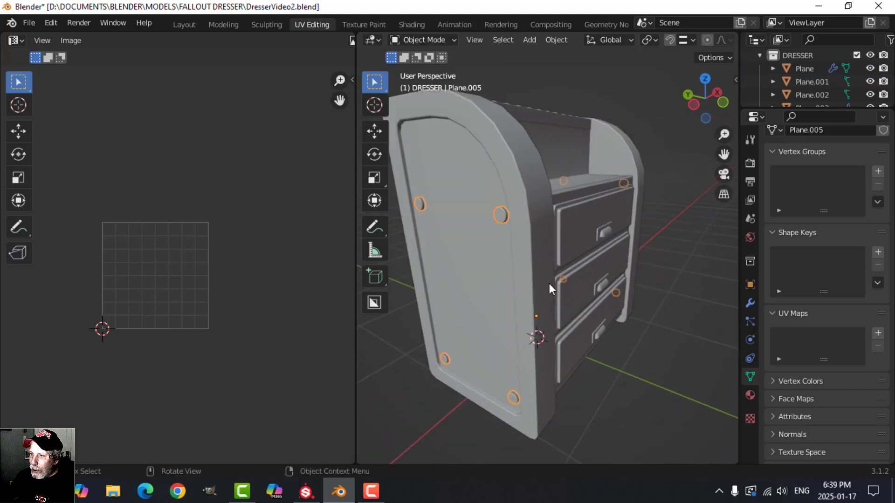
scroll(585, 300, "down", 2)
middle_click_drag(585, 300, 561, 322)
key("Tab")
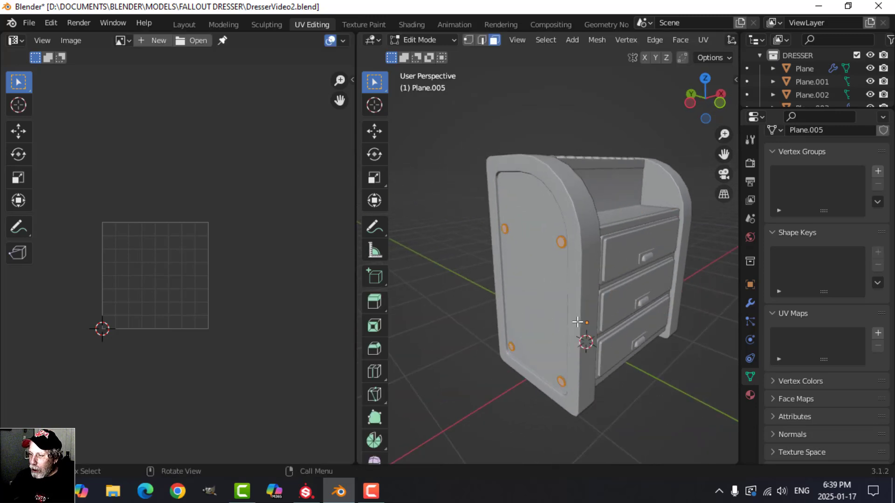
key("alt+a")
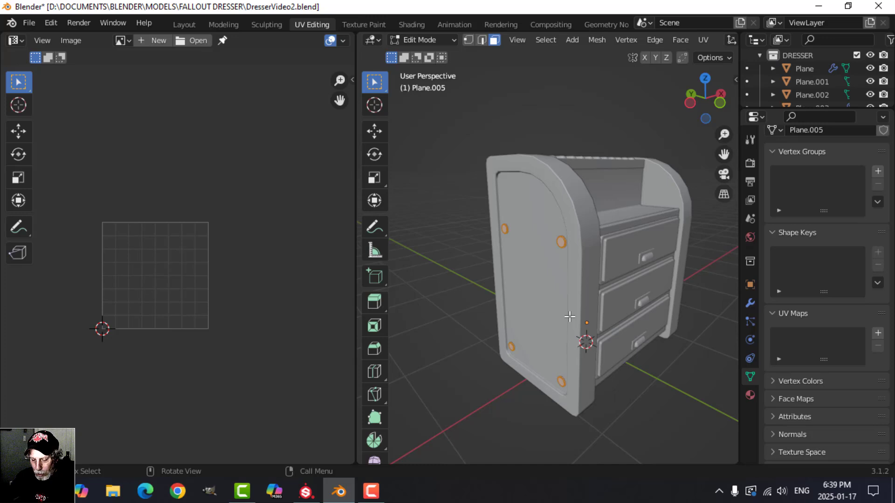
key("u")
left_click(531, 193)
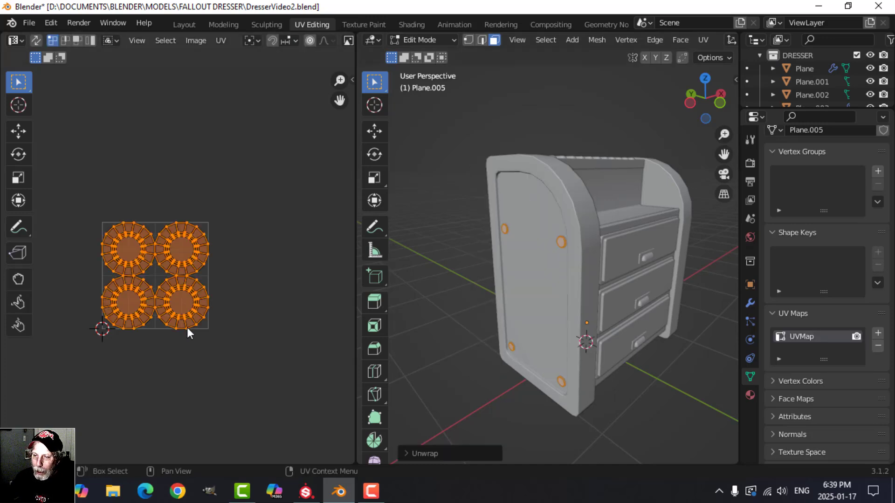
Step: Scale the bolt UV islands down to about 0.15 and again by about 0.75, and move them to the UV square's upper-right corner
scroll(186, 327, "up", 3)
scroll(170, 301, "down", 2)
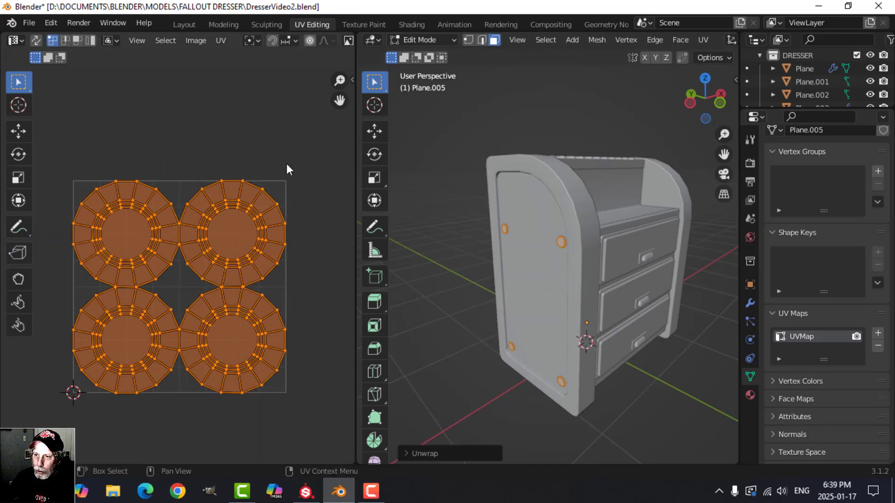
key("s")
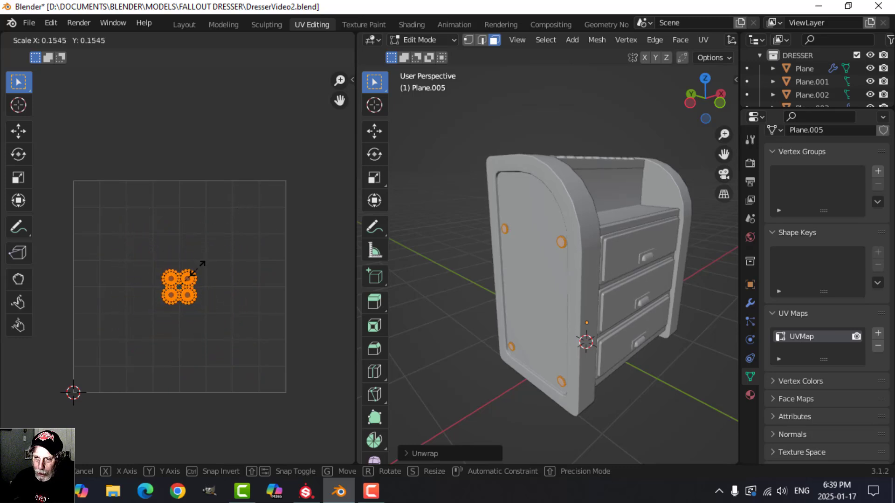
left_click(195, 268)
key("s")
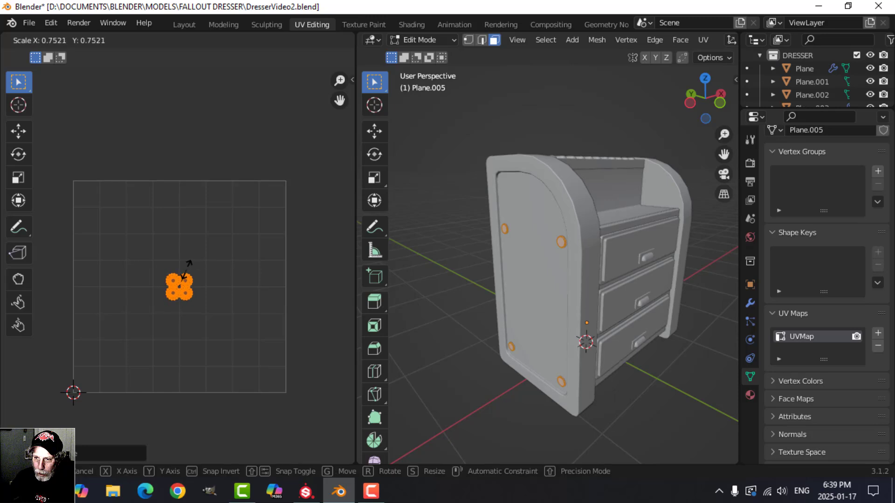
left_click(190, 260)
key("g")
left_click(334, 188)
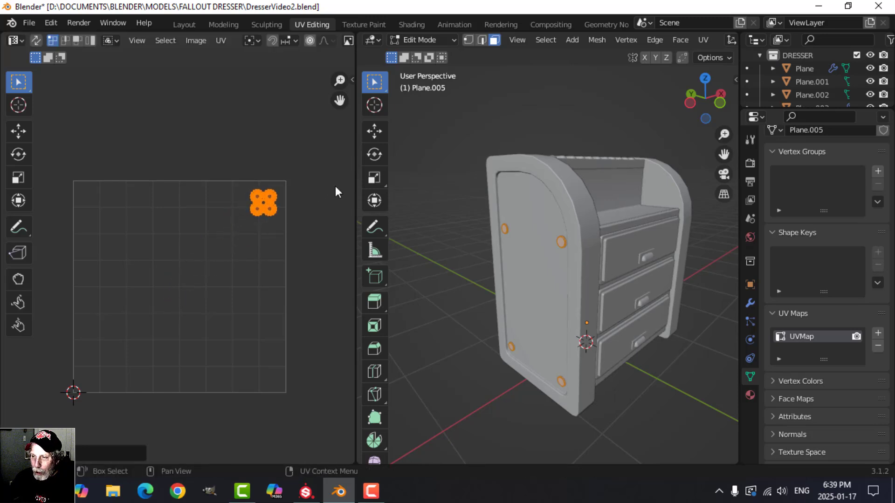
key("Tab")
Step: Apply a Cube Projection to all faces of the dresser's curved side frame
middle_click_drag(594, 300, 547, 276)
left_click(574, 223)
key("Tab")
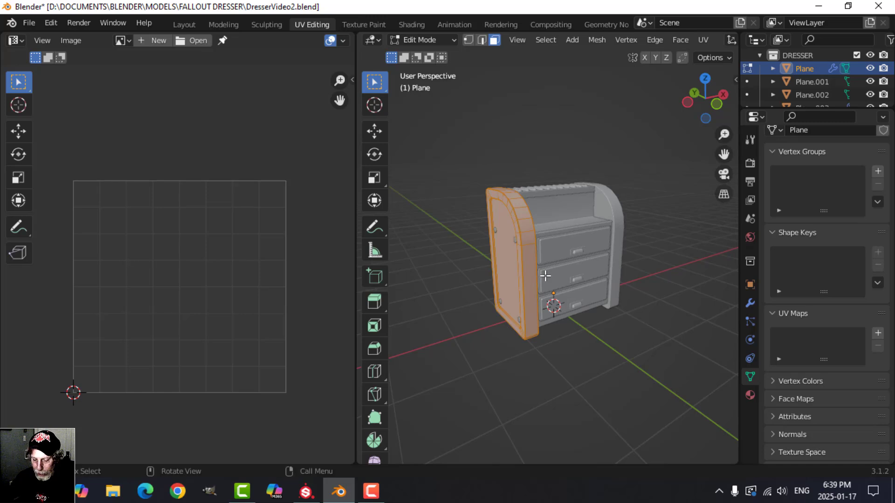
key("u")
left_click(507, 340)
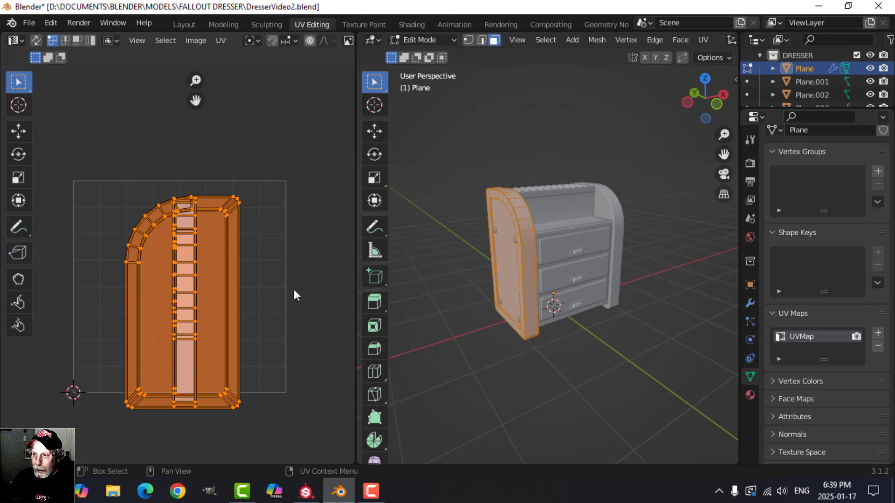
Step: Pack the side frame's overlapping UV islands into the single tile with UVPackmaster
key("n")
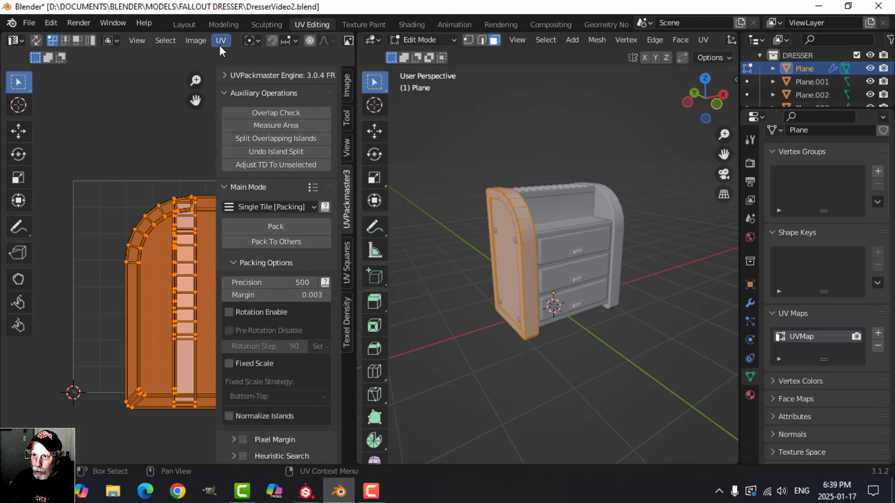
left_click(275, 223)
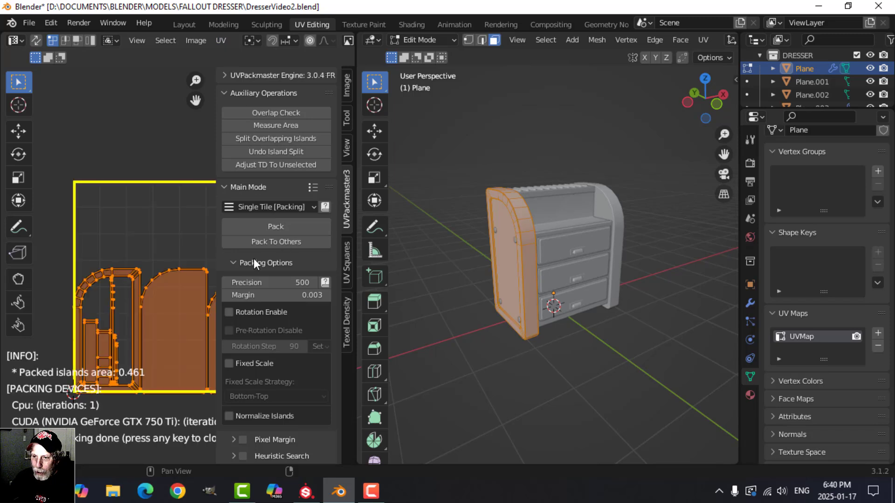
key("n")
scroll(212, 294, "up", 2)
scroll(212, 294, "down", 1)
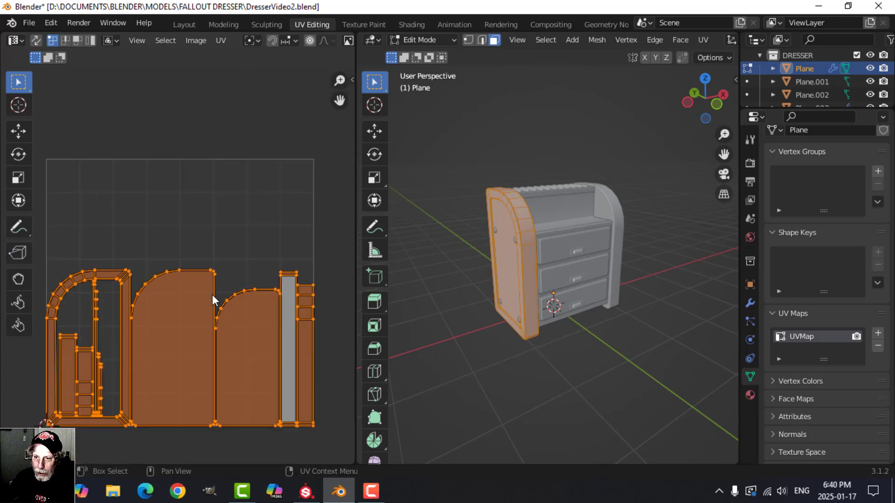
Step: Hide the dresser's side frames and the round bolts
key("Tab")
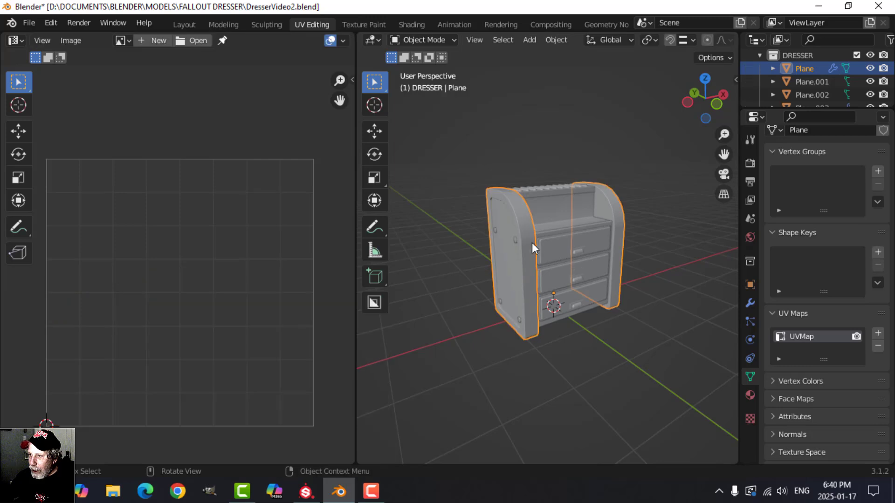
key("h")
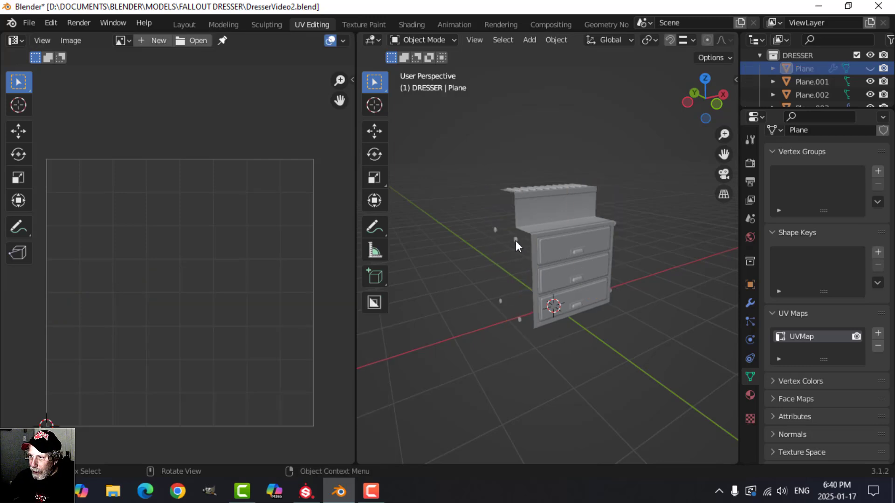
left_click(516, 241)
Step: Unwrap the dresser's back panel and countertop piece, and hide it
middle_click_drag(562, 249, 549, 209)
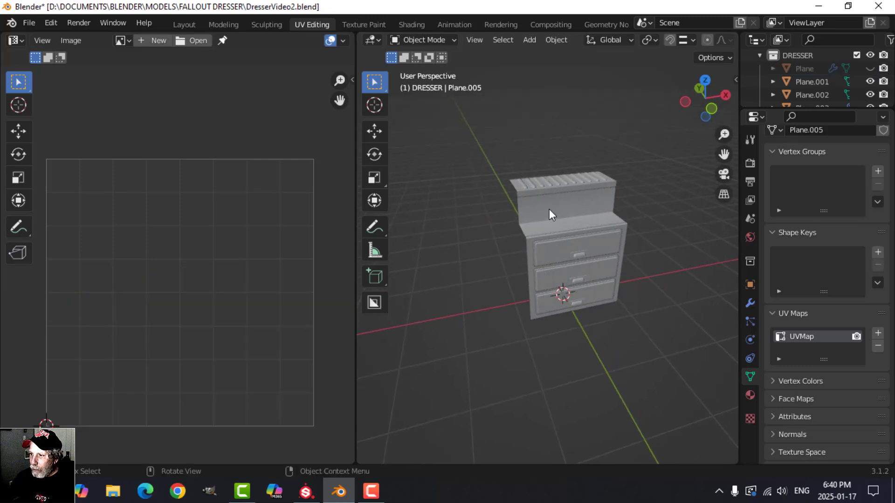
left_click(550, 213)
key("Tab")
middle_click_drag(601, 235, 585, 245, "shift")
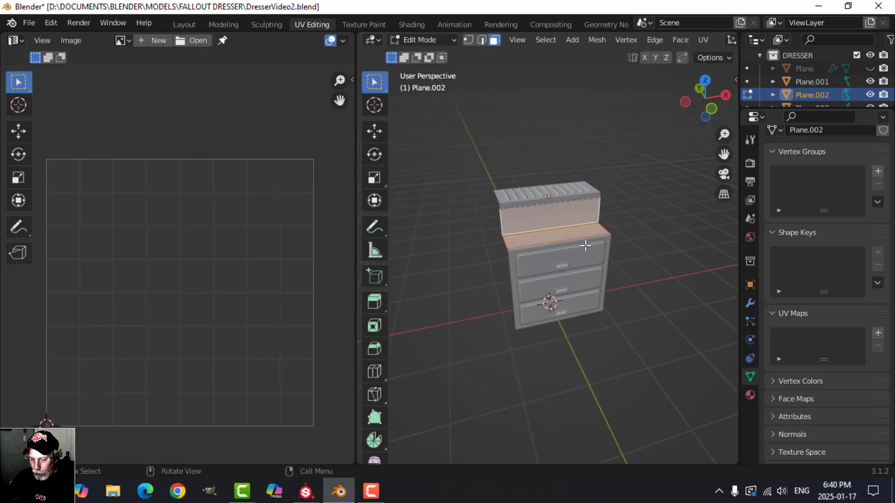
key("u")
left_click(561, 185)
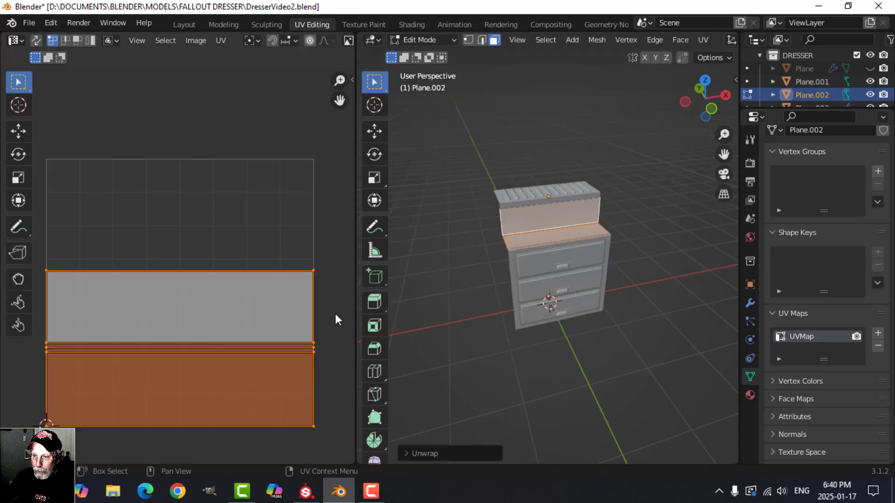
key("Tab")
key("h")
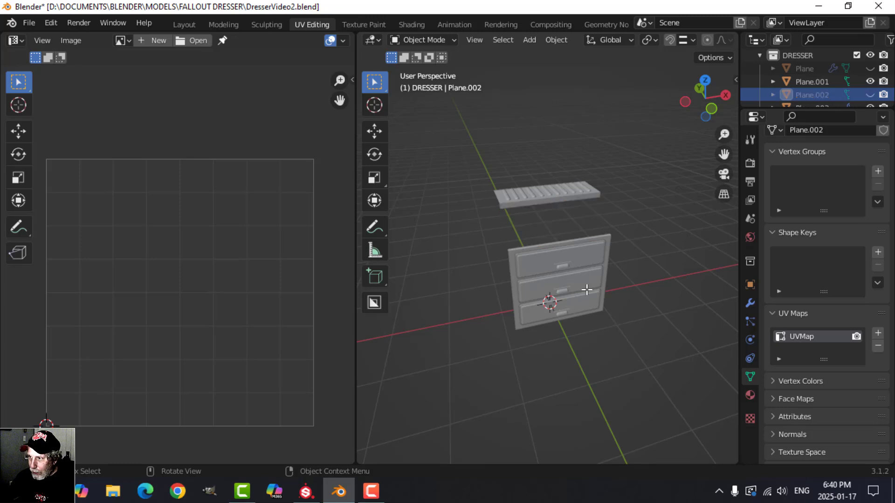
Step: Apply a Cube Projection to all faces of the slotted top piece
left_click(555, 205)
key("Tab")
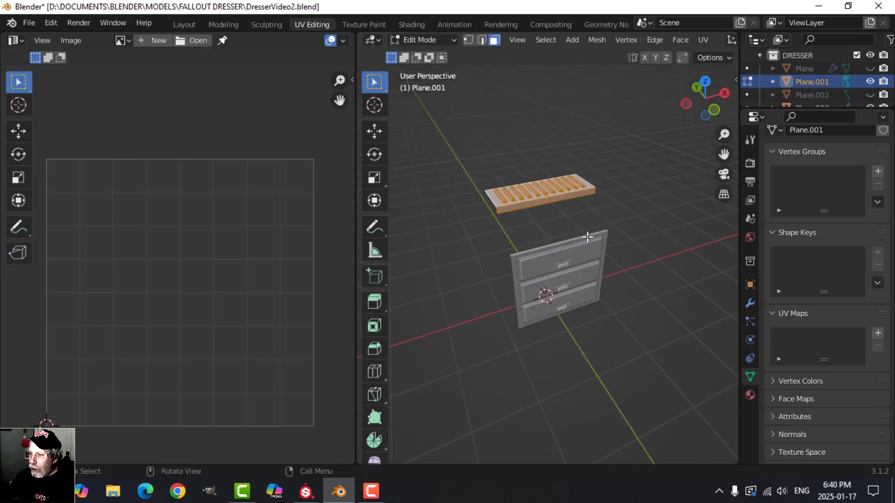
middle_click_drag(578, 237, 575, 278)
scroll(575, 278, "up", 4)
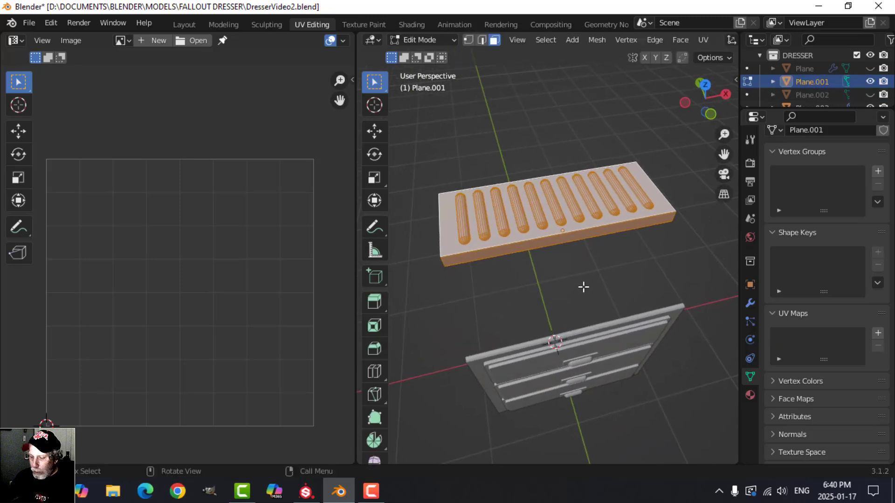
key("u")
left_click(550, 352)
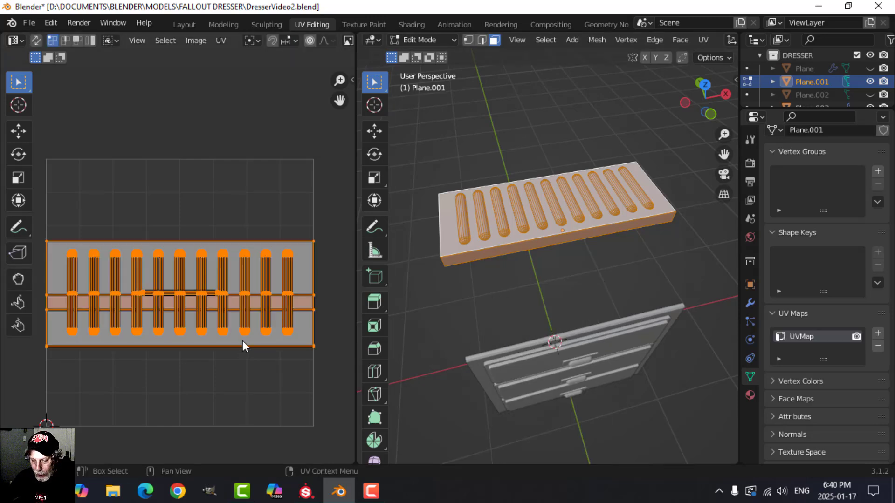
Step: Pack the slotted top piece's UV islands with UVPackmaster and hide the piece
key("n")
left_click(289, 227)
key("n")
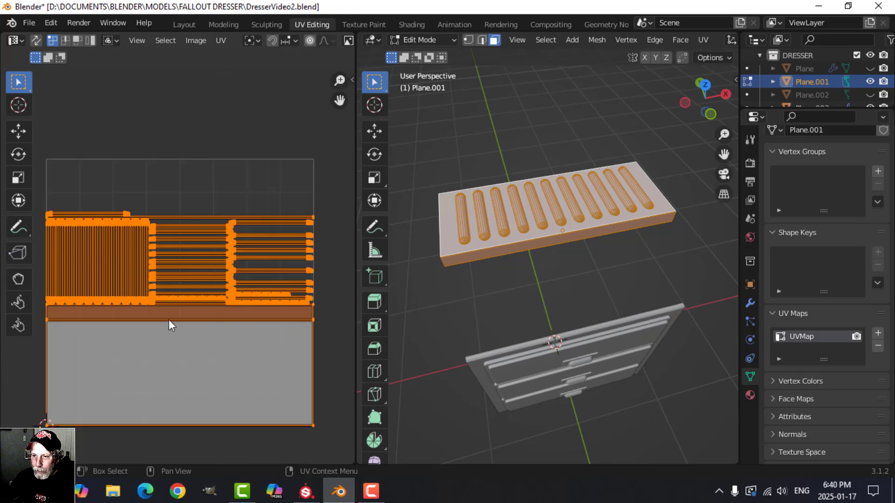
key("Tab")
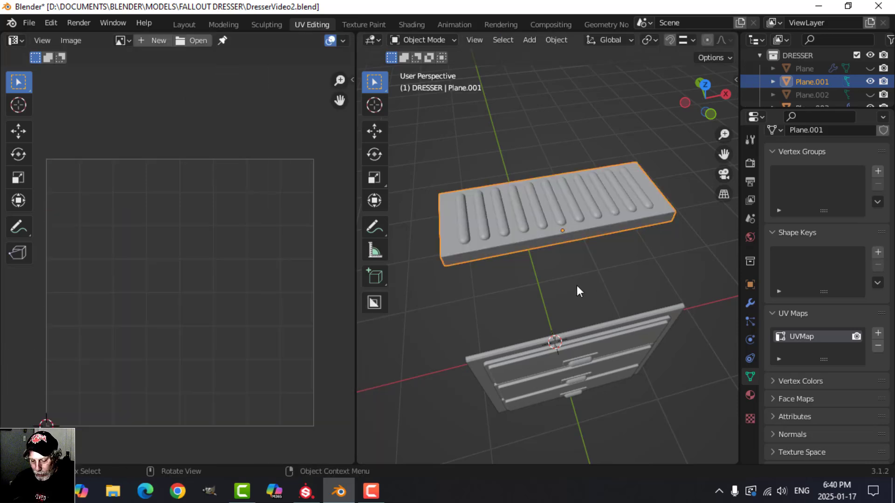
key("h")
scroll(576, 296, "up", 4)
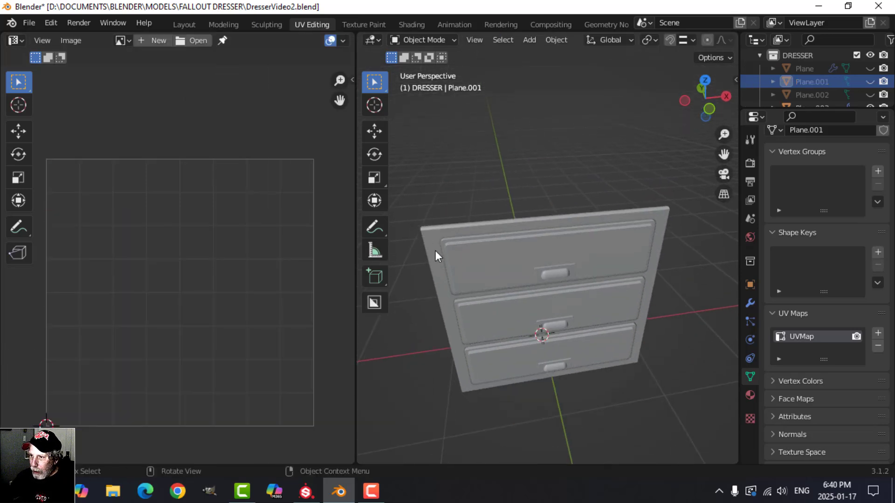
Step: Unwrap the flat front panel behind the drawers and scale its UVs down to fit inside the tile
left_click(432, 247)
key("Tab")
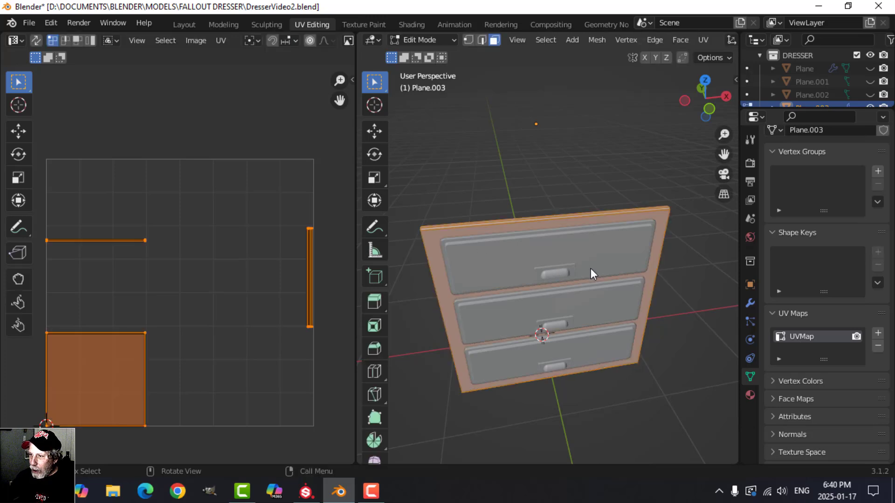
middle_click_drag(568, 280, 532, 286)
key("u")
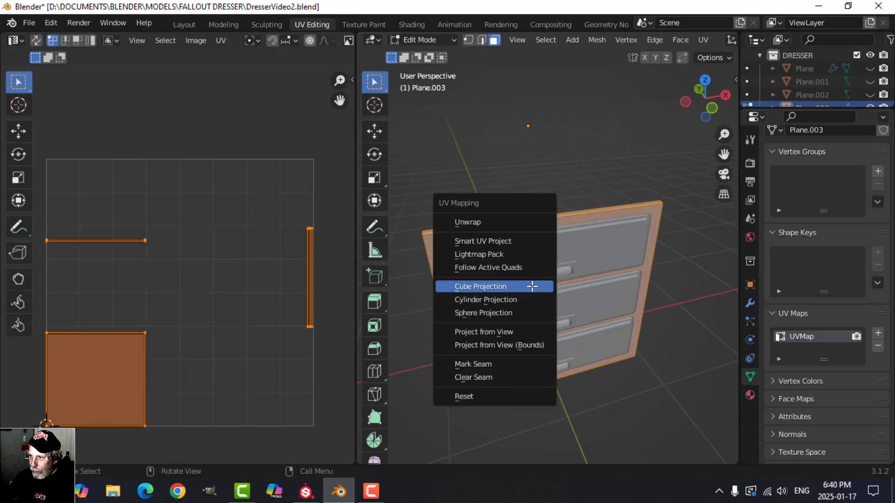
left_click(494, 222)
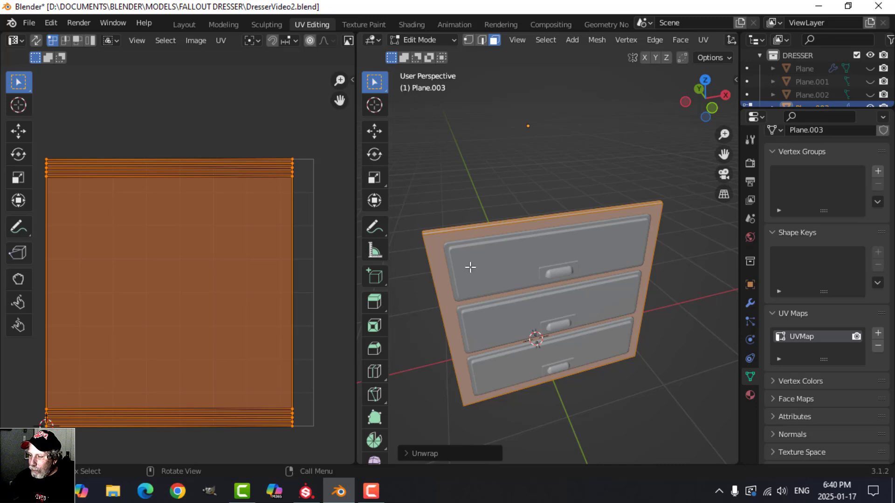
key("s")
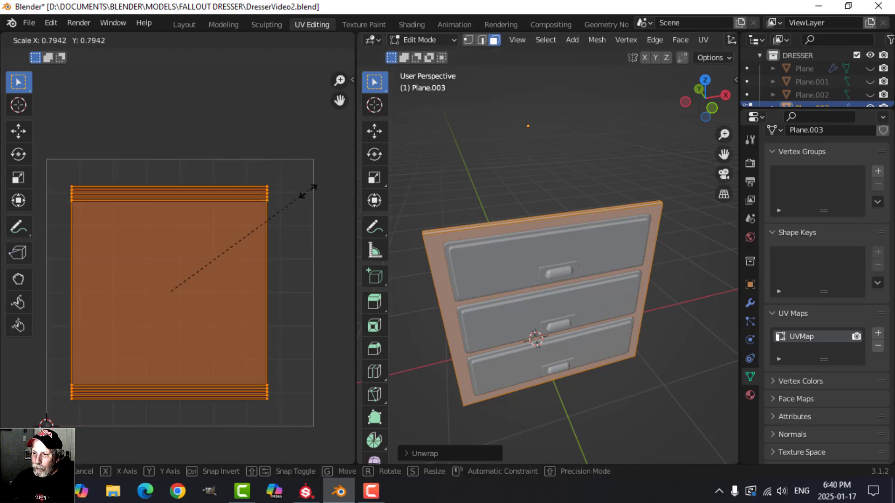
left_click(235, 235)
key("Tab")
Step: Apply a Cube Projection to the faces of the drawer object
left_click(498, 279)
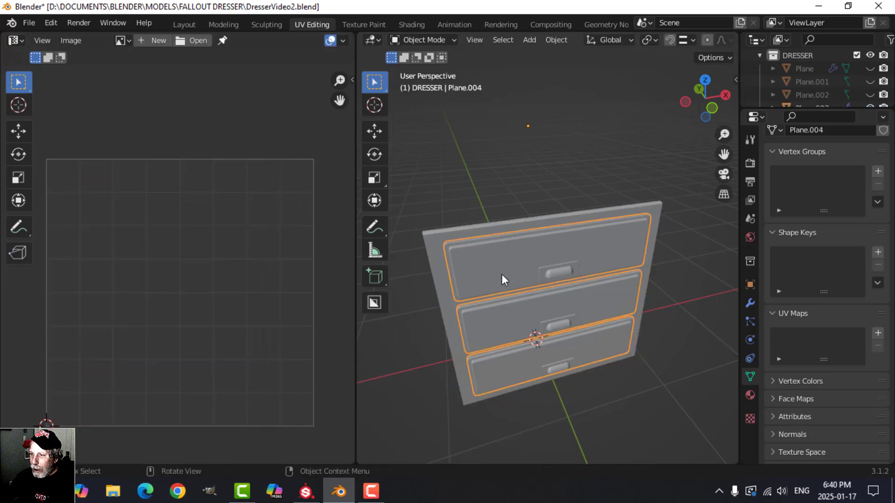
key("Tab")
key("u")
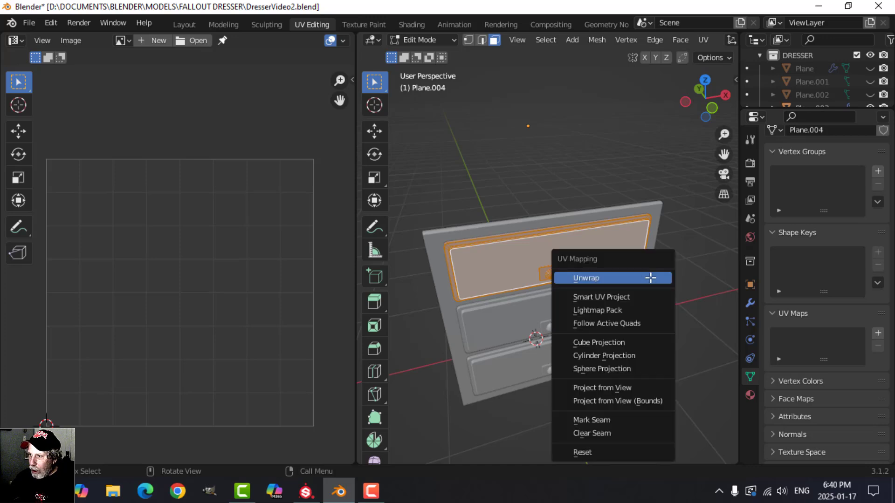
left_click(626, 339)
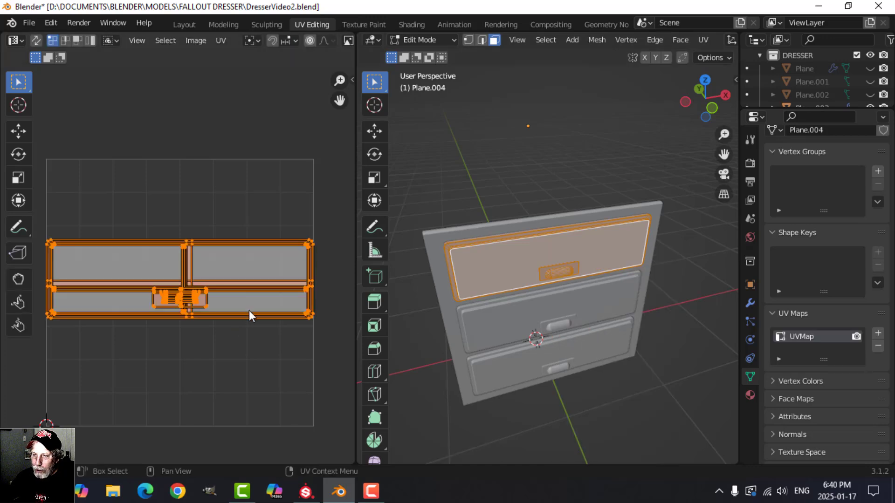
Step: Pack the drawer's UV islands into a single tile with UVPackmaster and return to Object Mode
key("n")
left_click(280, 226)
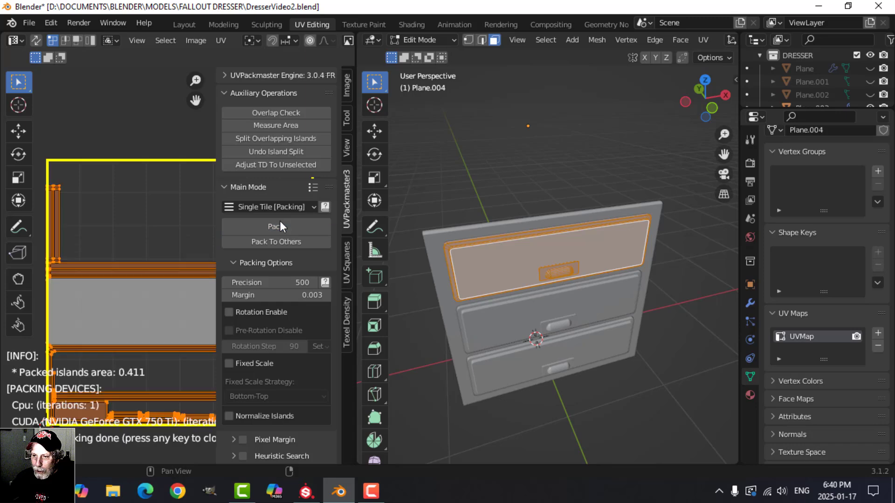
key("n")
scroll(240, 261, "up", 6)
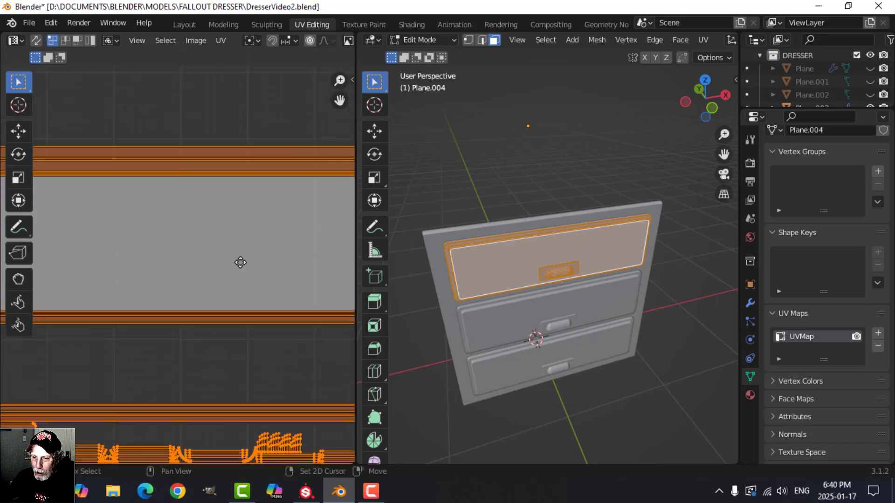
scroll(512, 322, "down", 2)
key("Tab")
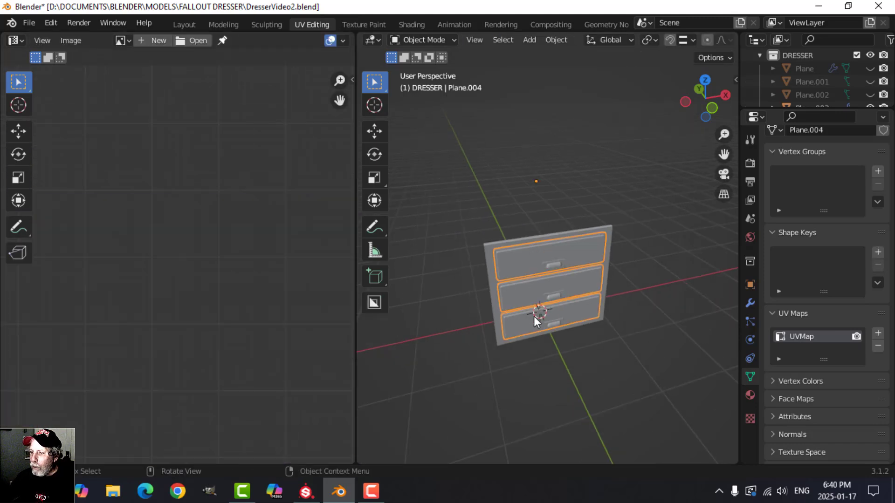
Step: Unhide all the dresser parts and put them into Edit Mode together to show their combined UVs
middle_click_drag(533, 317, 580, 308)
key("alt+h")
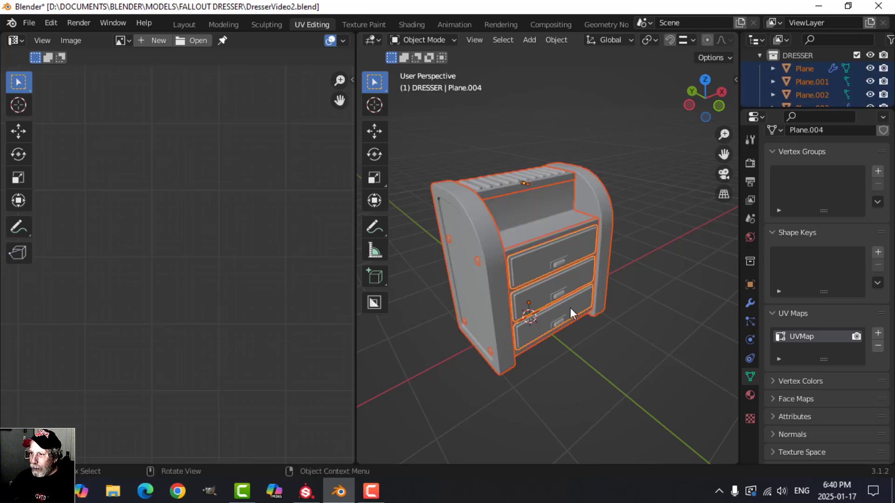
key("Tab")
scroll(178, 290, "down", 4)
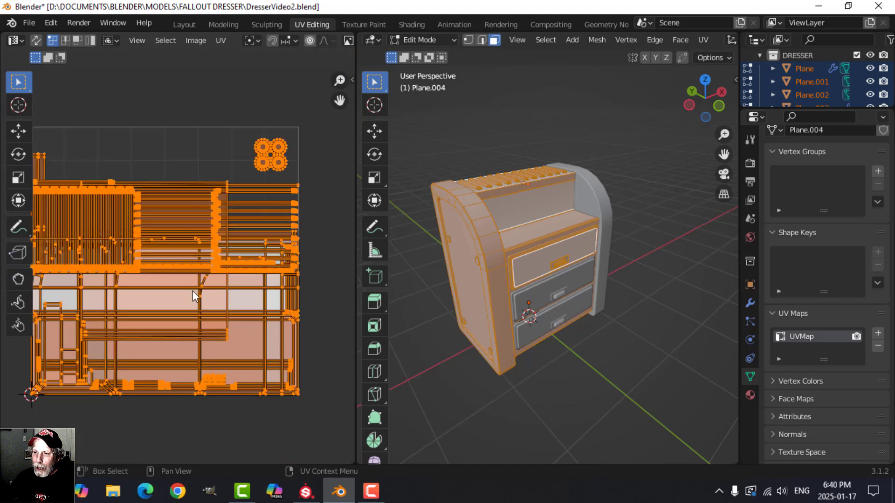
scroll(253, 289, "down", 1)
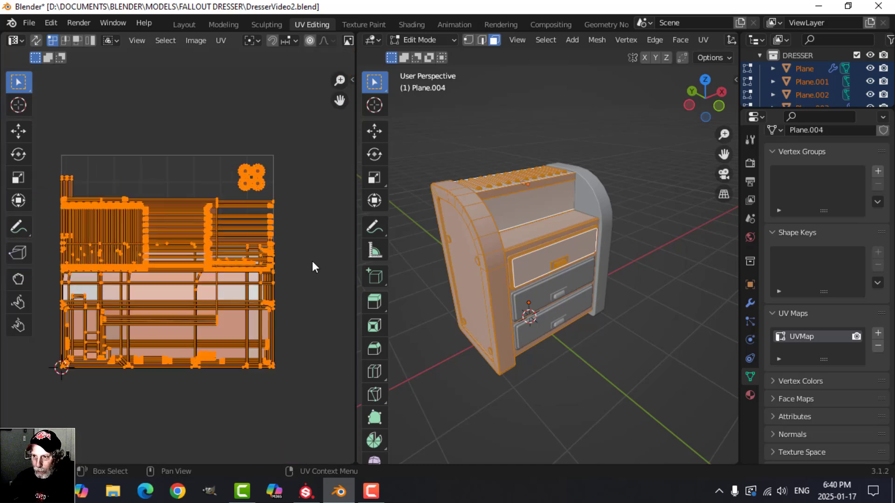
Step: Pack the combined UV islands of all dresser parts with UVPackmaster, leaving rotation disabled
key("n")
left_click(286, 227)
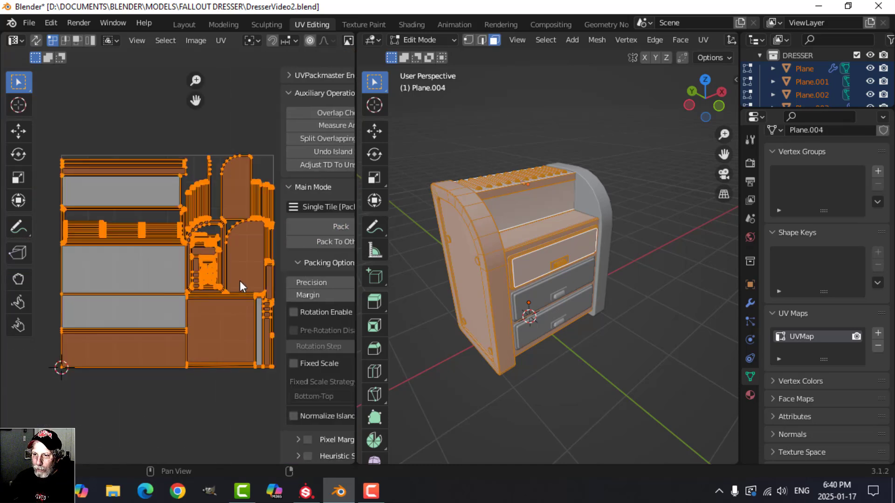
key("n")
scroll(136, 317, "up", 2)
scroll(134, 299, "down", 1)
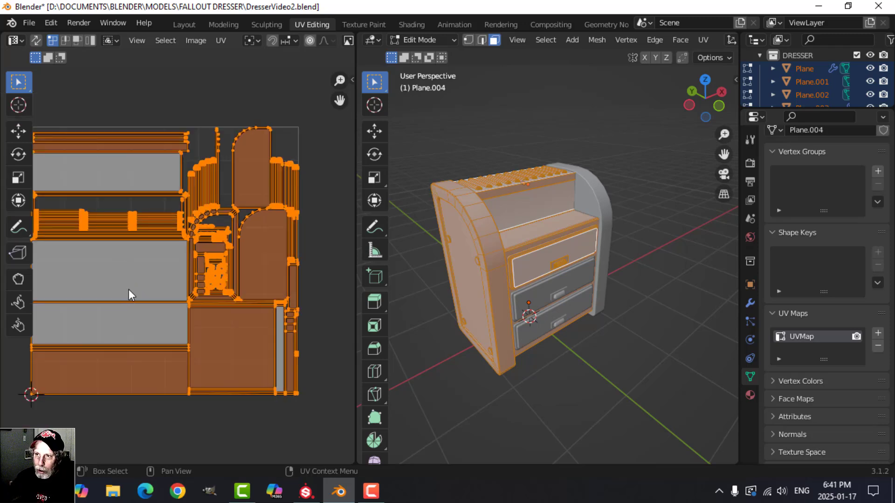
Step: Average the scale of all UV islands and repack them with UVPackmaster, with rotation enabled
left_click(225, 41)
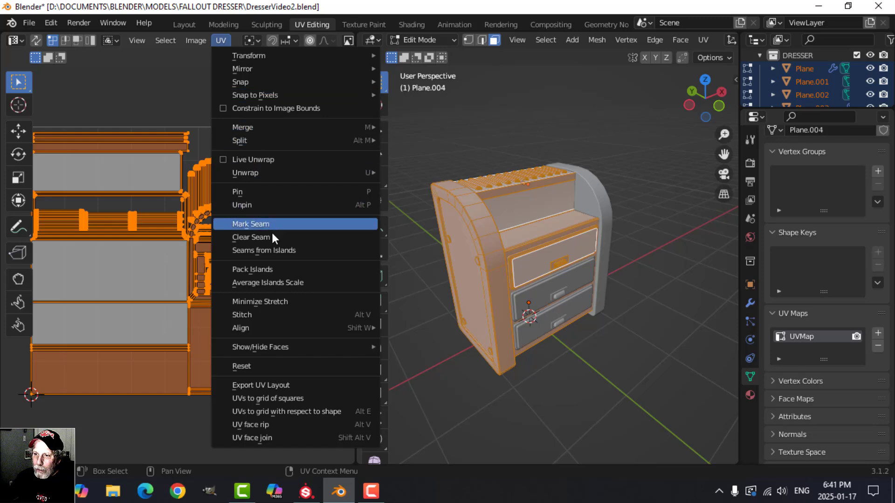
left_click(282, 282)
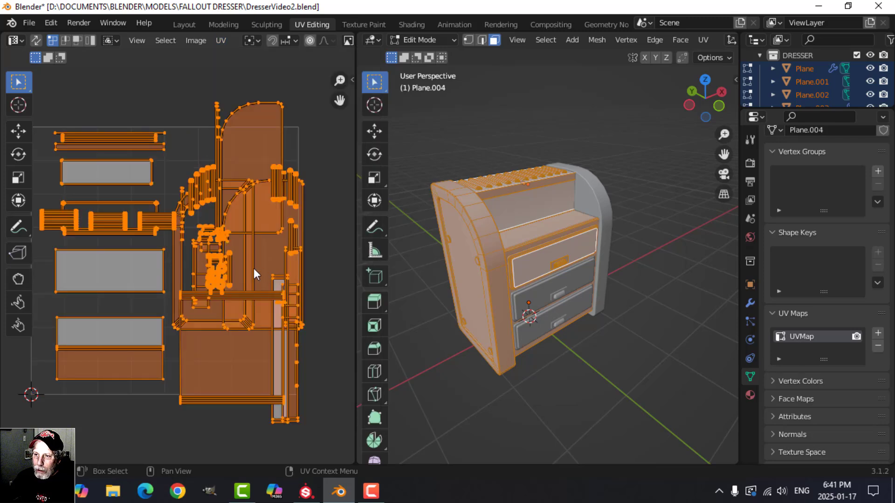
key("n")
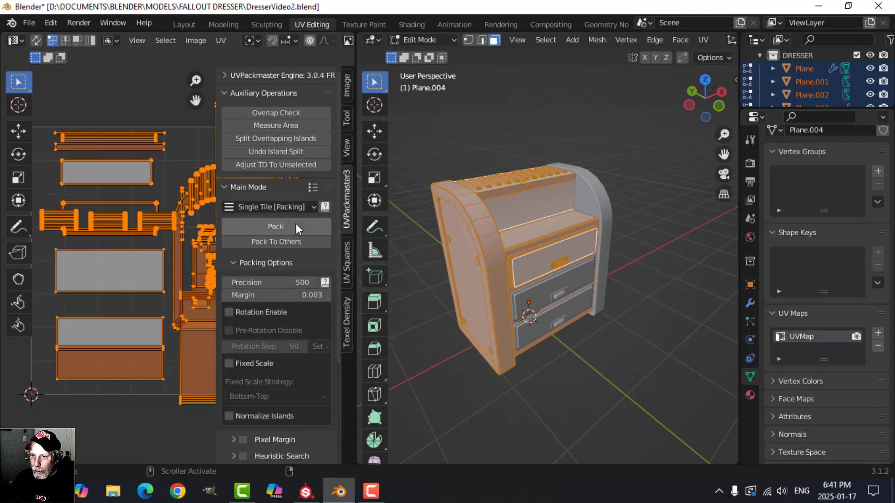
left_click(229, 312)
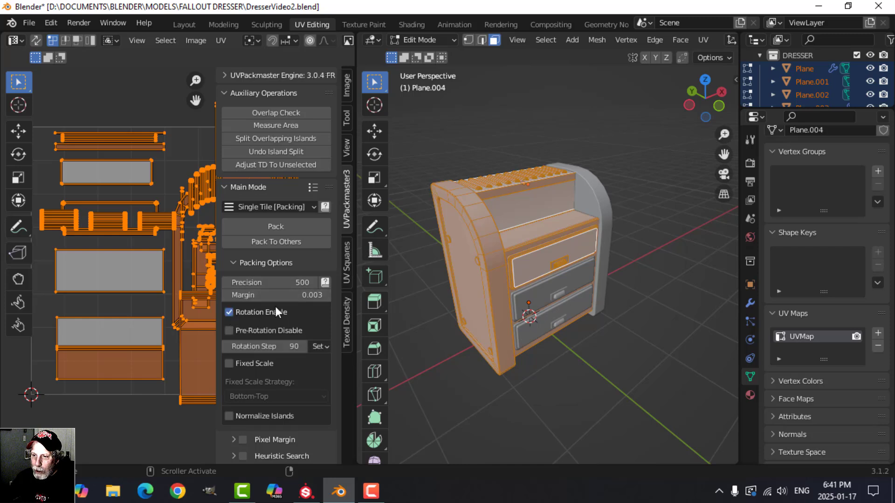
left_click(275, 226)
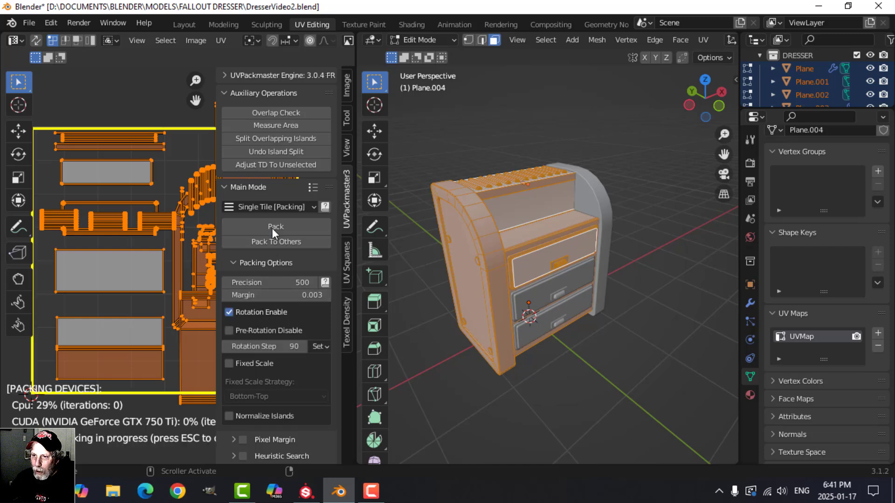
key("n")
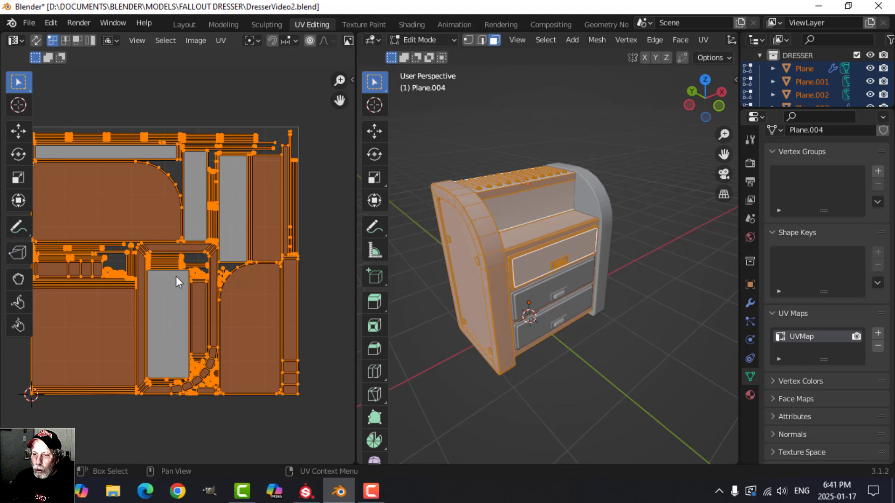
Step: Return to Object Mode and select all the dresser parts for export
middle_click_drag(456, 240, 555, 240)
key("Tab")
key("alt+a")
key("a")
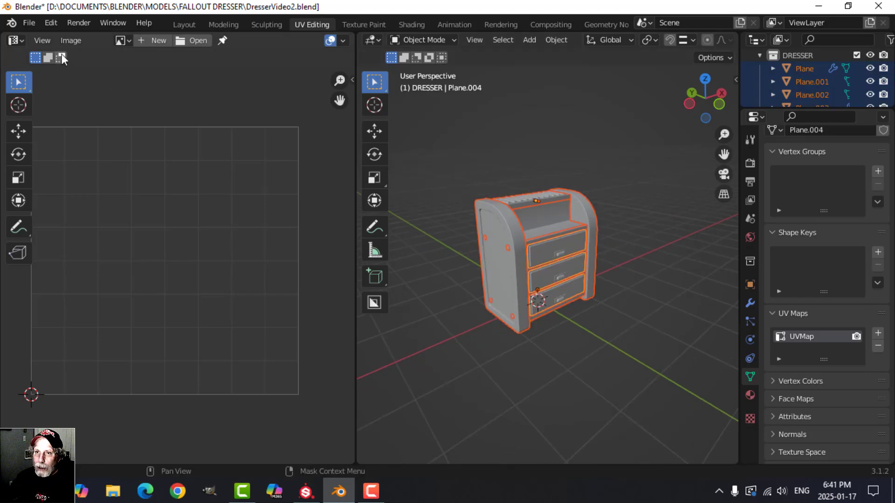
left_click(29, 23)
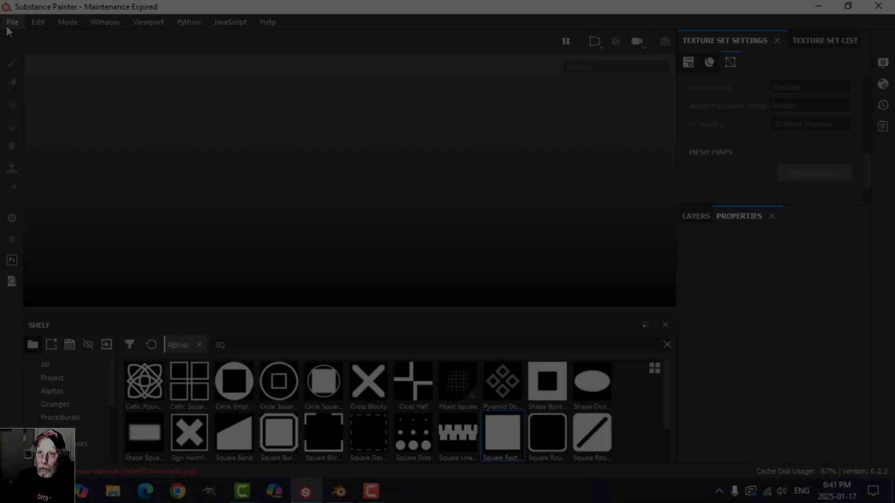
Step: In Substance Painter, create a new project from FalloutDresserVideo.fbx with the OpenGL normal map format
left_click(12, 23)
left_click(18, 38)
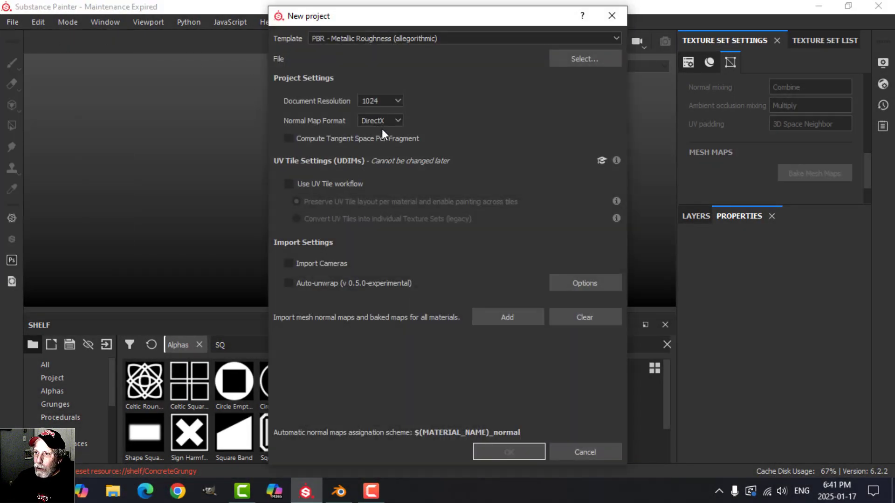
left_click(384, 120)
left_click(378, 142)
left_click(597, 60)
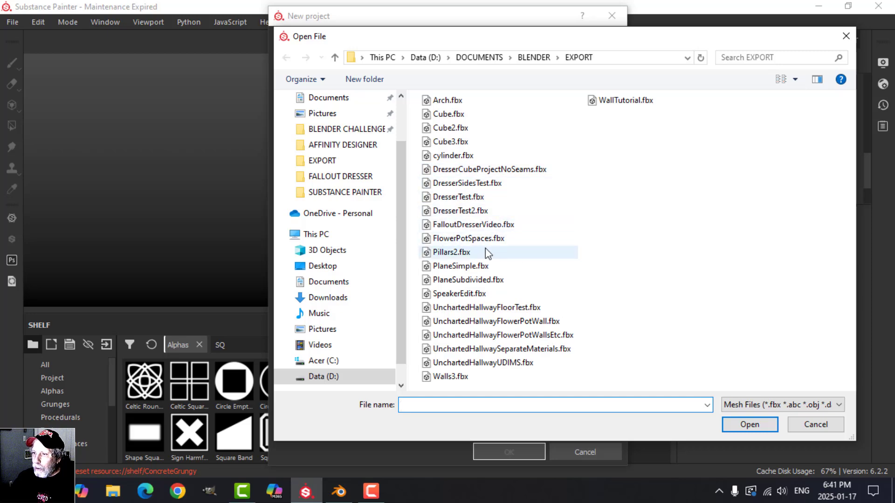
left_click(477, 227)
left_click(733, 425)
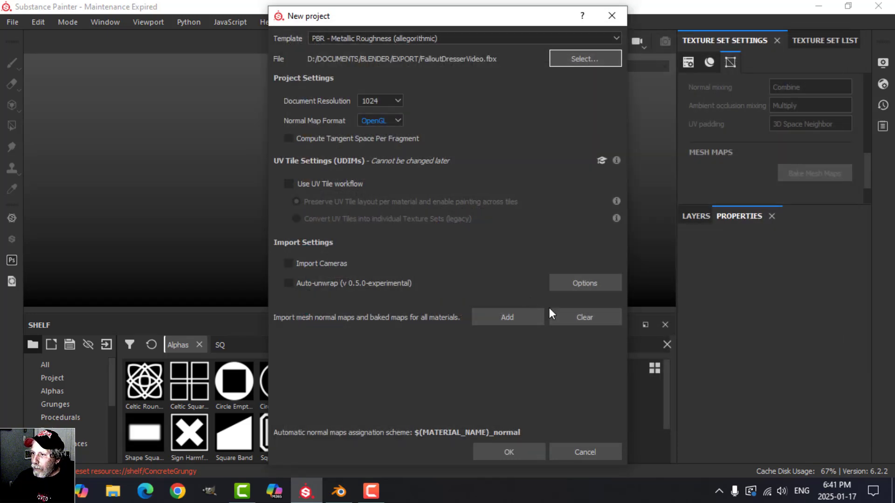
left_click(521, 449)
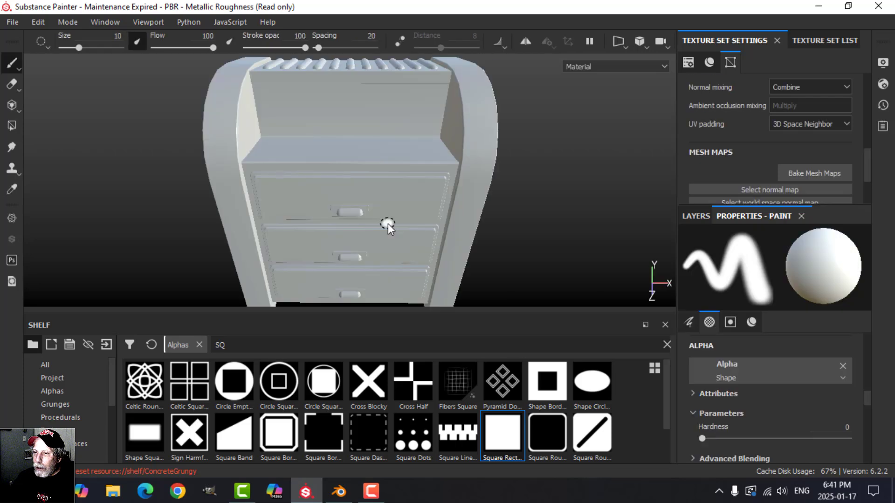
Step: Activate Temporal Anti-Aliasing in the viewport's display settings
left_click_drag(372, 223, 444, 194, "alt")
left_click(883, 62)
scroll(736, 264, "down", 10)
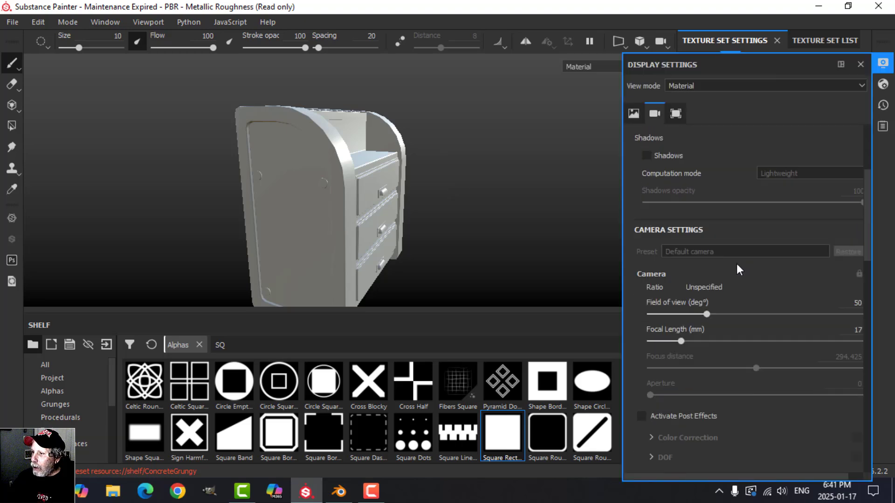
scroll(666, 335, "down", 1)
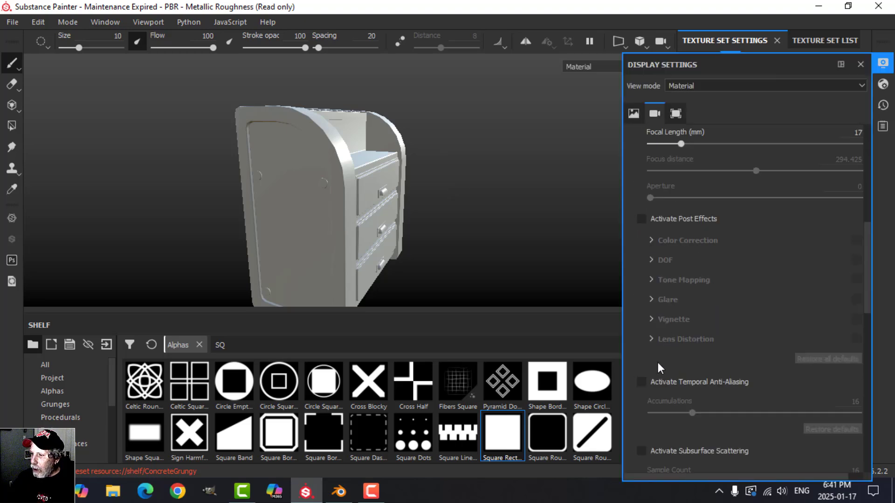
left_click(642, 382)
left_click(883, 63)
left_click_drag(532, 156, 513, 159, "alt")
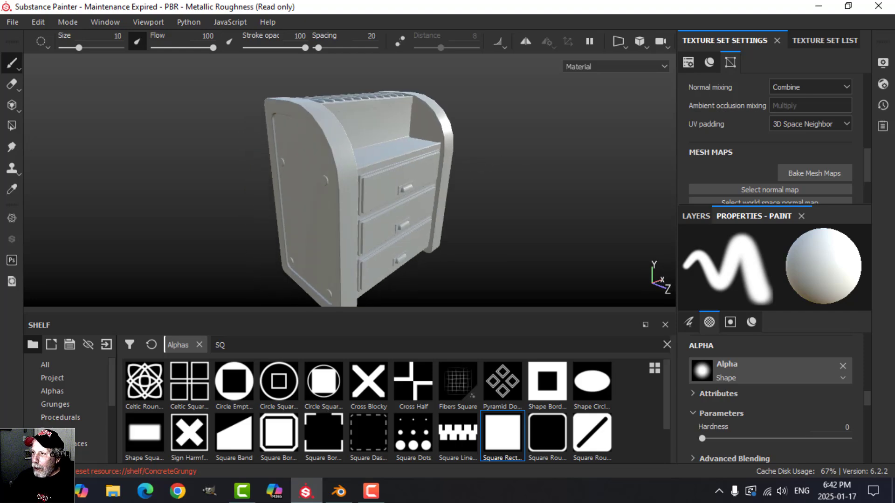
Step: Bake the dresser's mesh maps at an output size of 2048, leaving out the ID map
left_click(814, 173)
left_click(461, 68)
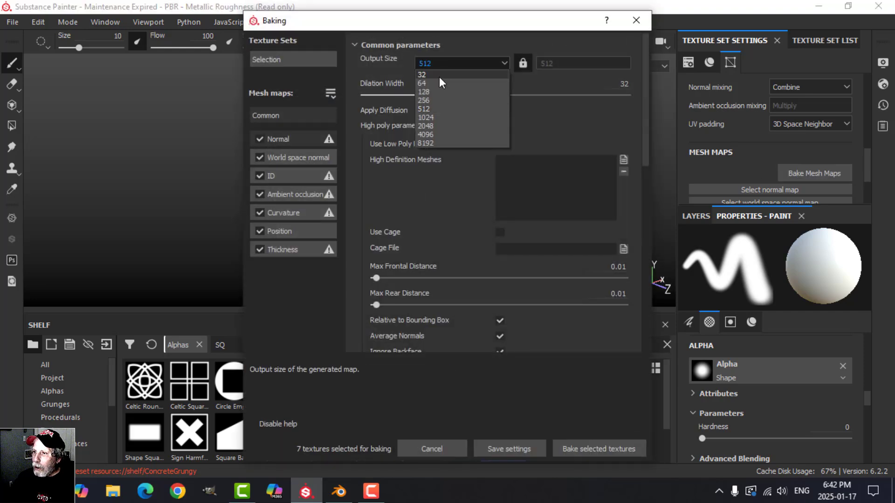
left_click(437, 124)
left_click(260, 175)
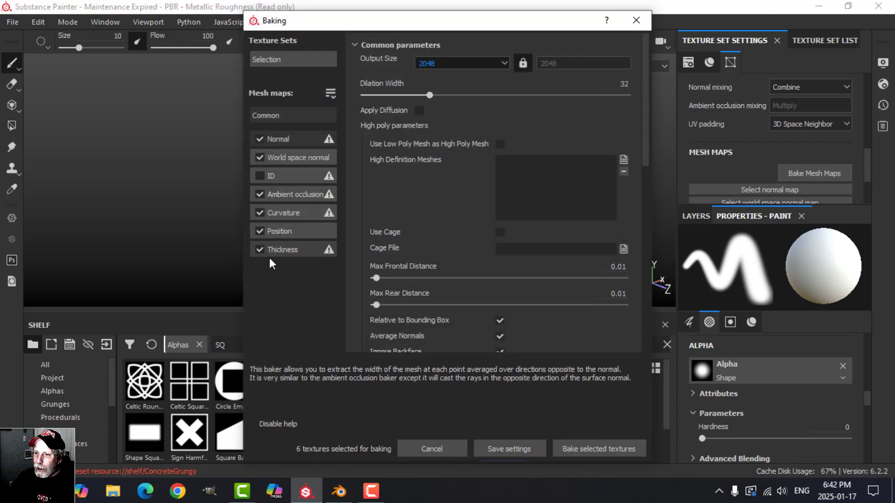
left_click(598, 449)
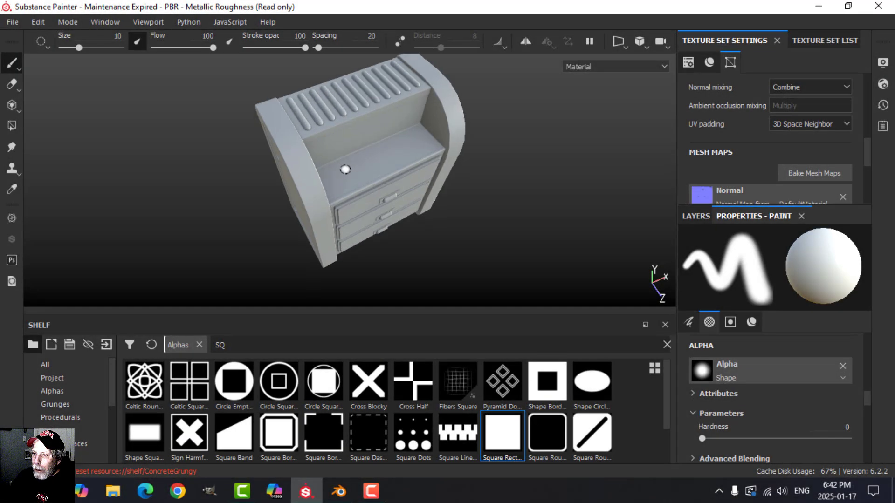
left_click_drag(345, 169, 310, 159, "alt")
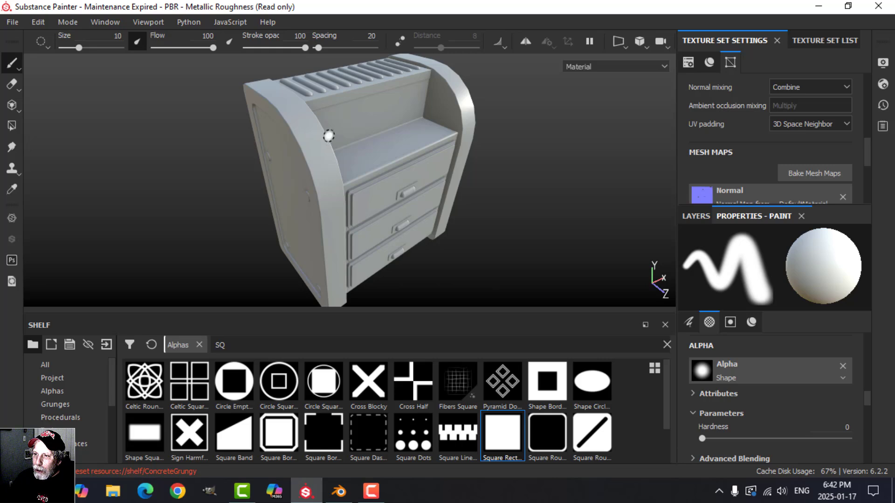
left_click_drag(395, 219, 437, 224, "alt")
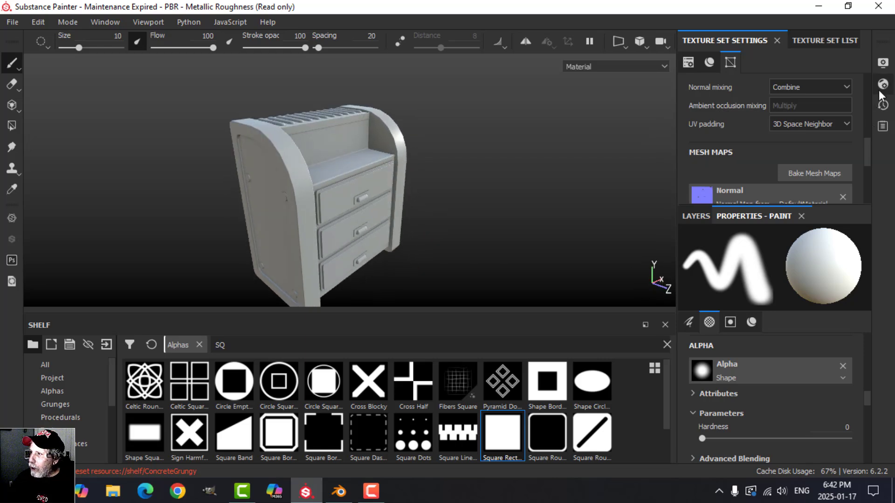
left_click(883, 62)
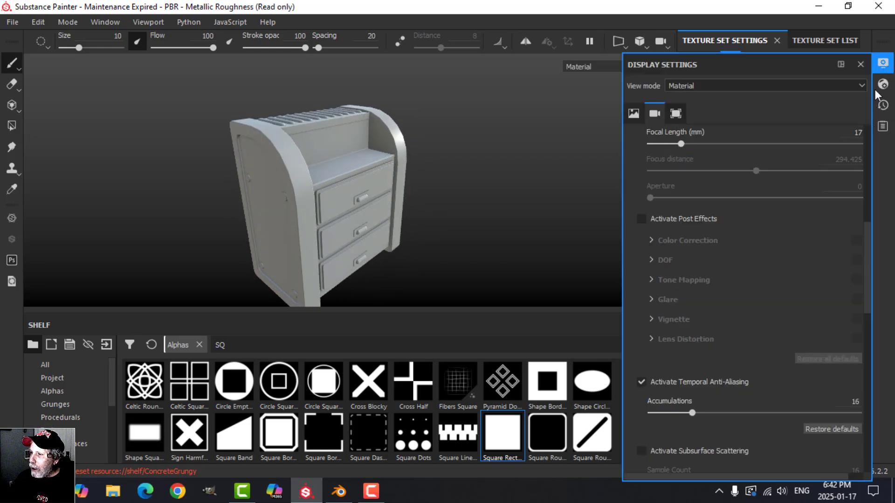
left_click(882, 66)
left_click_drag(435, 164, 430, 167, "alt")
mouse_move(381, 204)
left_mouse_down("alt")
mouse_move(405, 224)
mouse_move(399, 215)
mouse_move(424, 208)
mouse_move(417, 212)
mouse_move(516, 254)
left_mouse_up("alt")
Step: Delete the default paint layer and add a layer folder named METAL
left_click(696, 216)
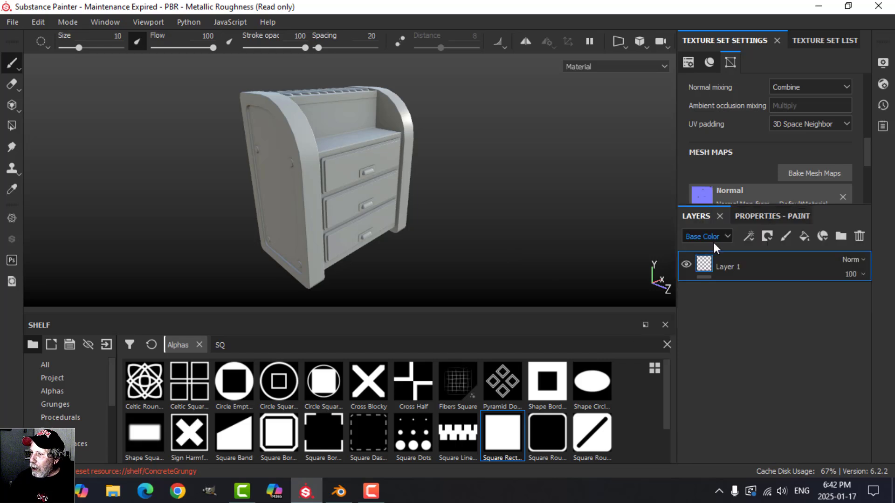
left_click(860, 237)
left_click(839, 237)
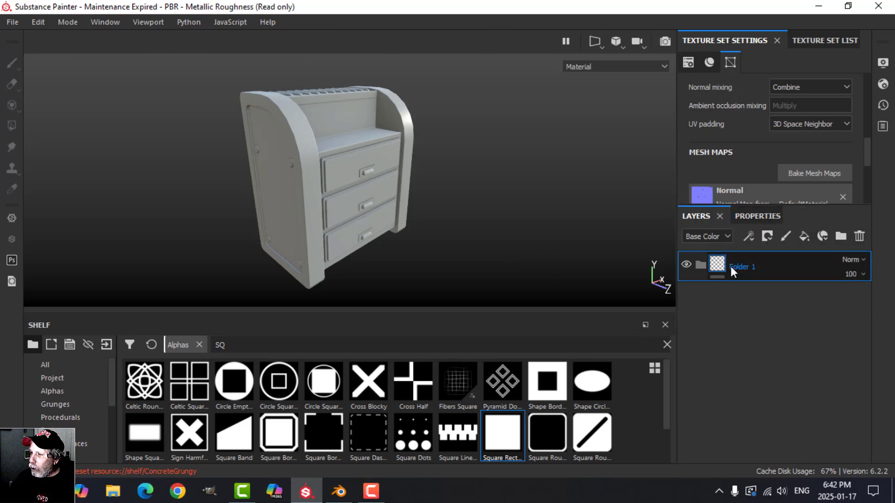
key("Caps_Lock")
type("METAL")
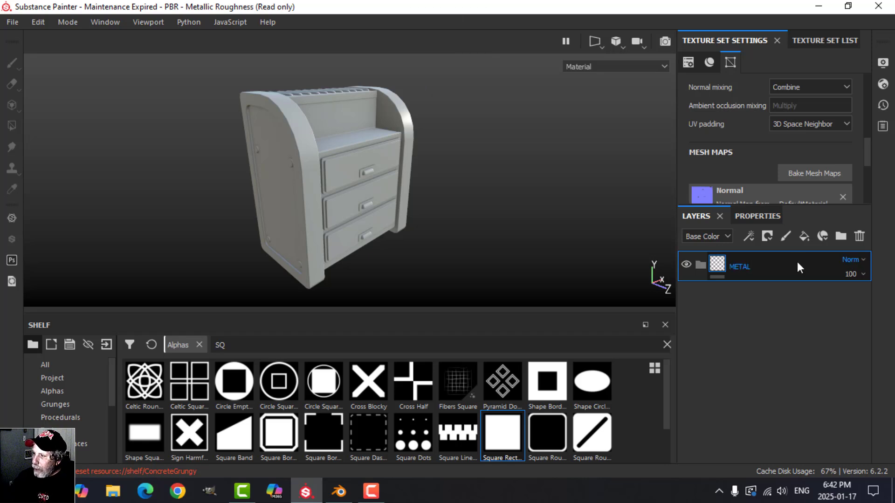
key("Return")
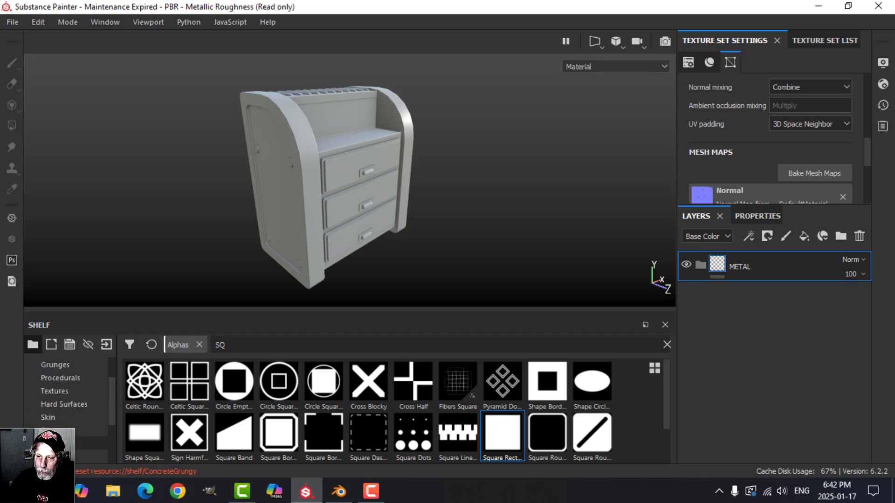
Step: Add the Aluminium Pure material from the shelf as a fill inside the METAL folder
scroll(93, 442, "down", 1)
left_click(93, 444)
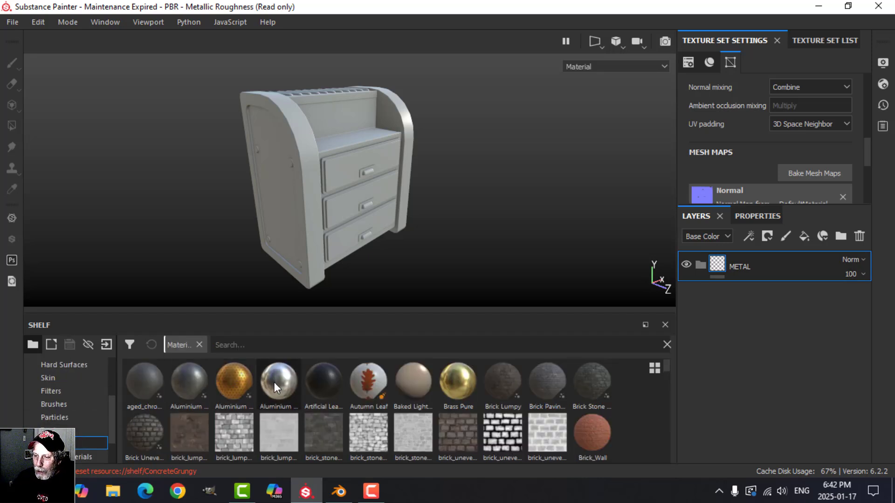
mouse_move(275, 383)
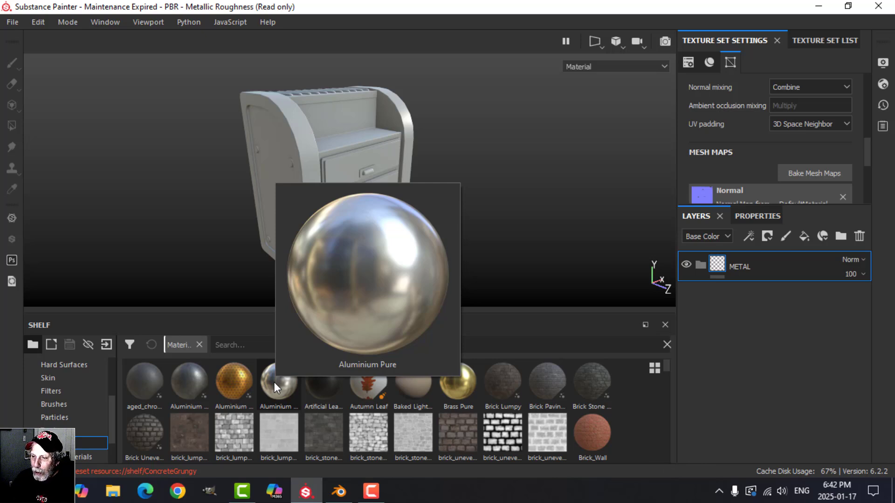
left_click_drag(274, 382, 740, 275)
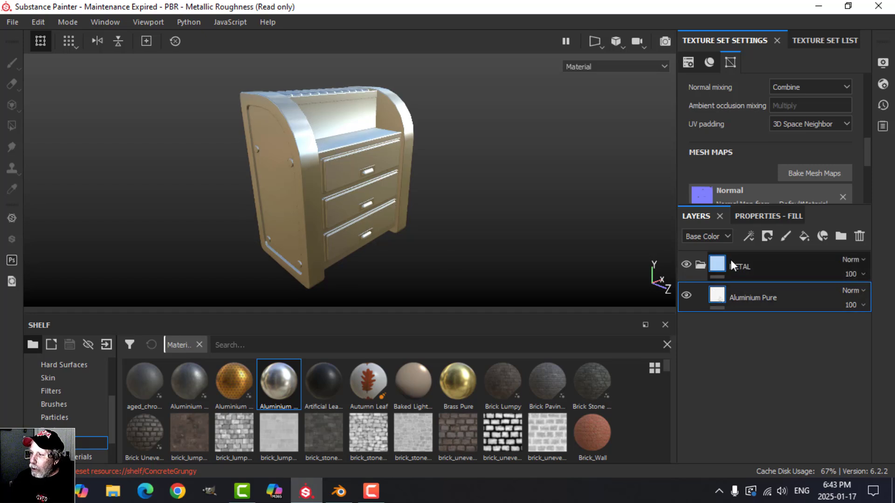
Step: Darken the Aluminium Pure layer's base color to a mid grey and set its roughness to about 0.44
left_click(768, 216)
left_click(801, 389)
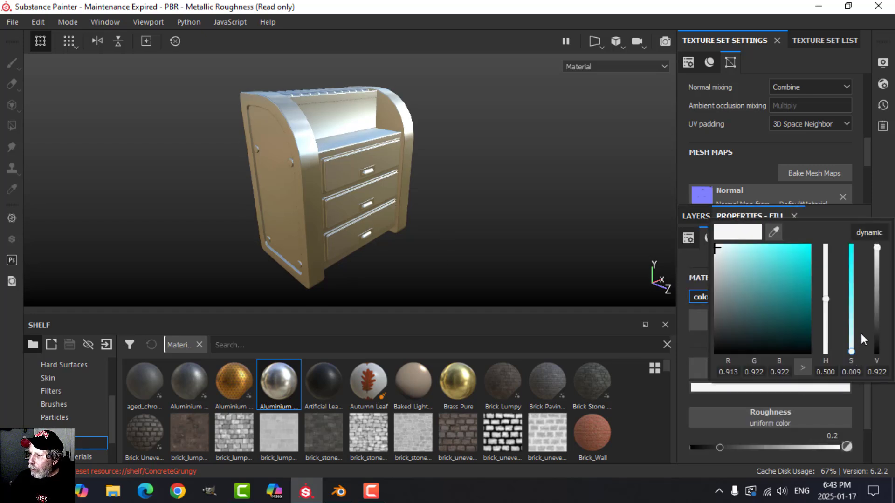
left_click_drag(877, 288, 879, 310)
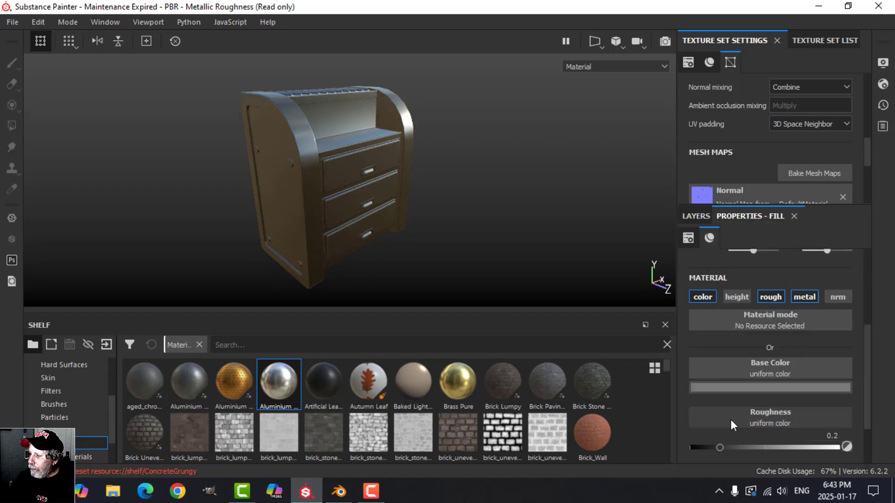
left_click_drag(723, 447, 755, 447)
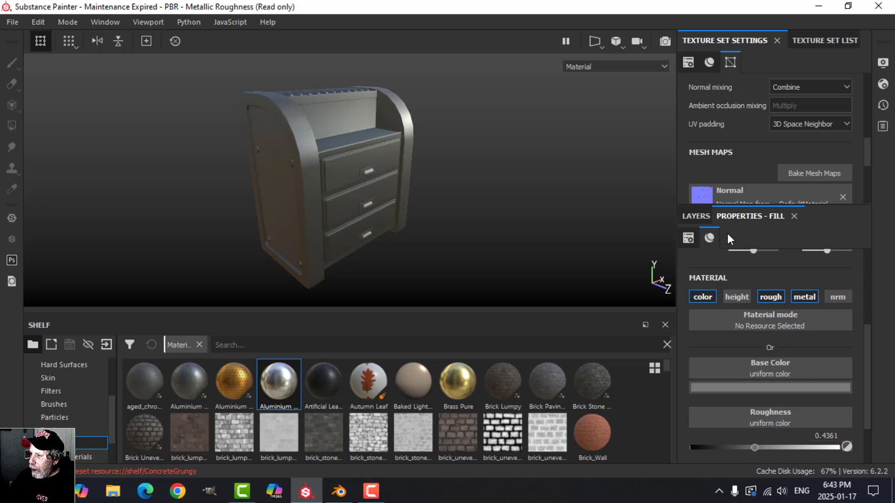
Step: Add a MatFinish Rough filter to the Aluminium Pure layer and set its brushing intensity to 0.32
left_click(696, 216)
right_click(720, 298)
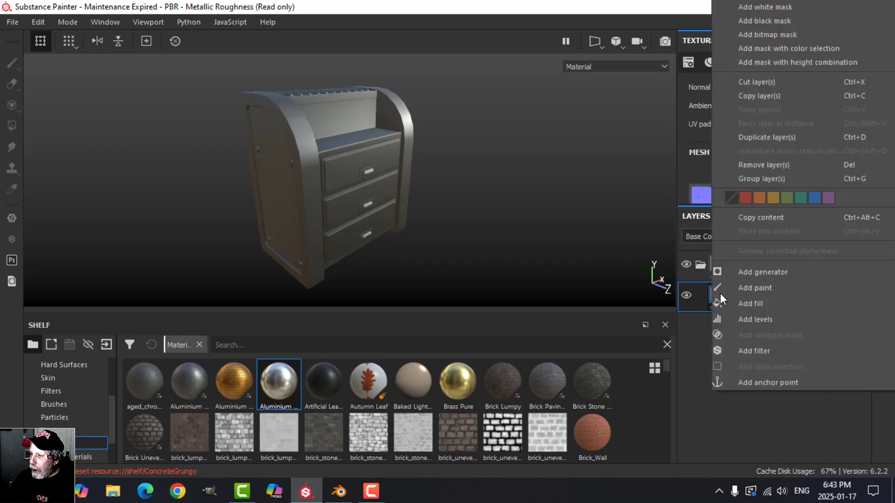
left_click(718, 347)
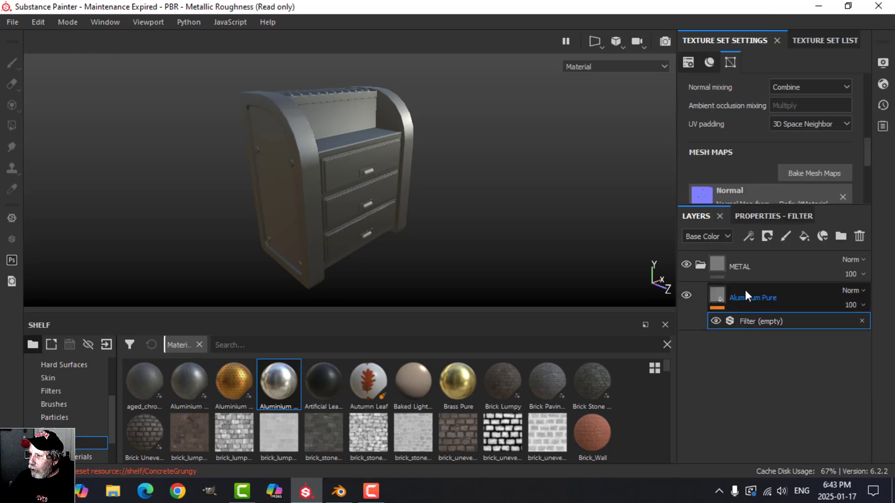
left_click(765, 216)
left_click(775, 273)
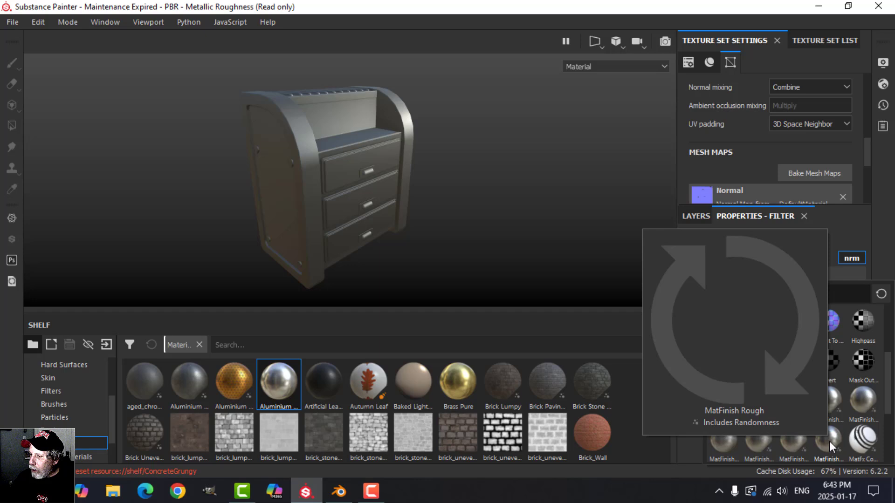
left_click(416, 261)
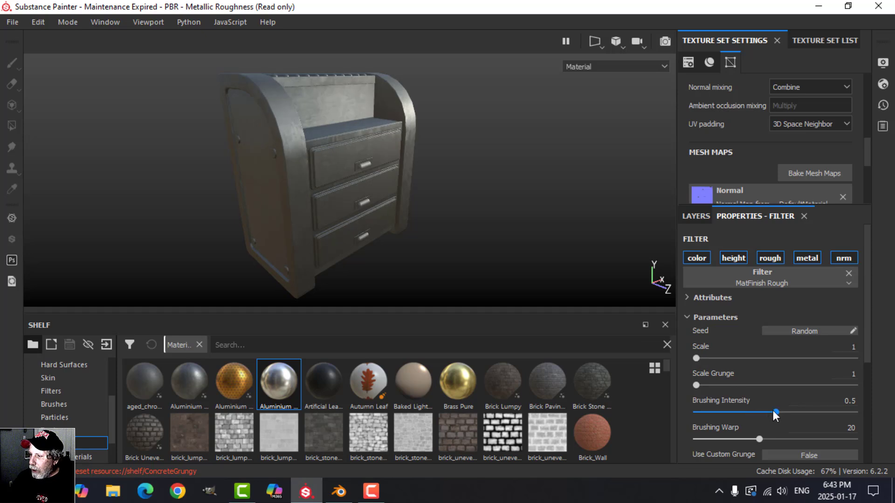
left_click_drag(773, 410, 746, 412)
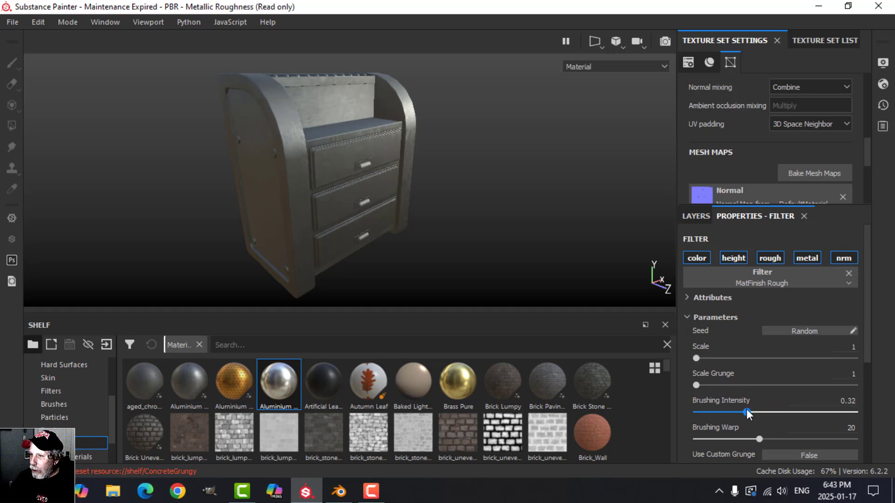
Step: Add a fill layer above Aluminium Pure in the METAL folder, with only the color channel active
mouse_move(340, 172)
left_mouse_down("alt")
mouse_move(332, 182)
mouse_move(362, 213)
mouse_move(233, 155)
left_mouse_up("alt")
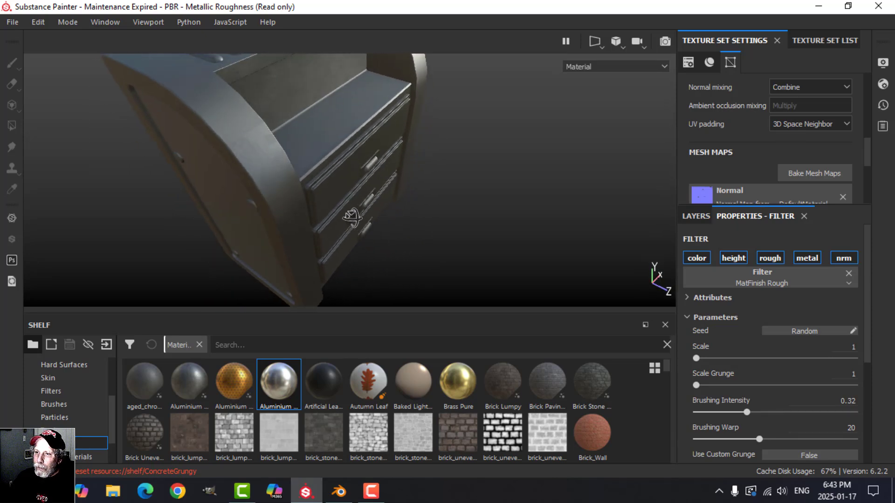
left_click_drag(357, 206, 326, 194, "alt")
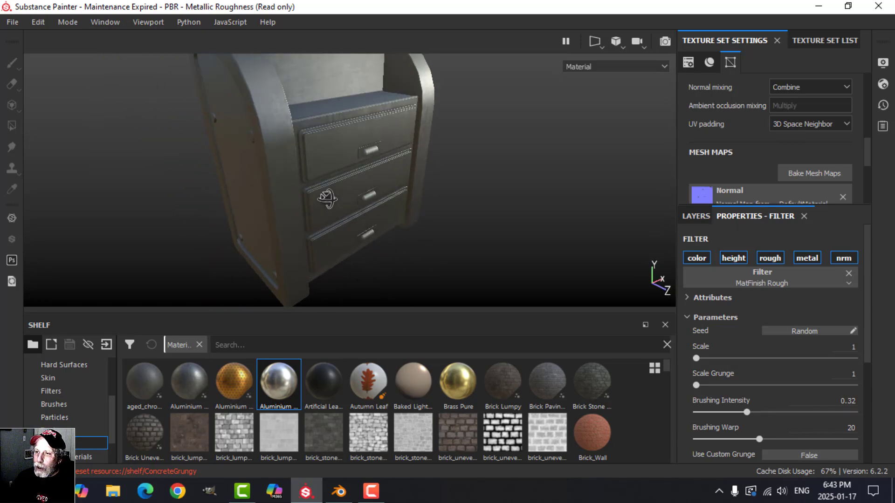
scroll(362, 216, "down", 4)
middle_click_drag(359, 224, 378, 194, "alt")
left_click_drag(378, 193, 363, 208, "alt")
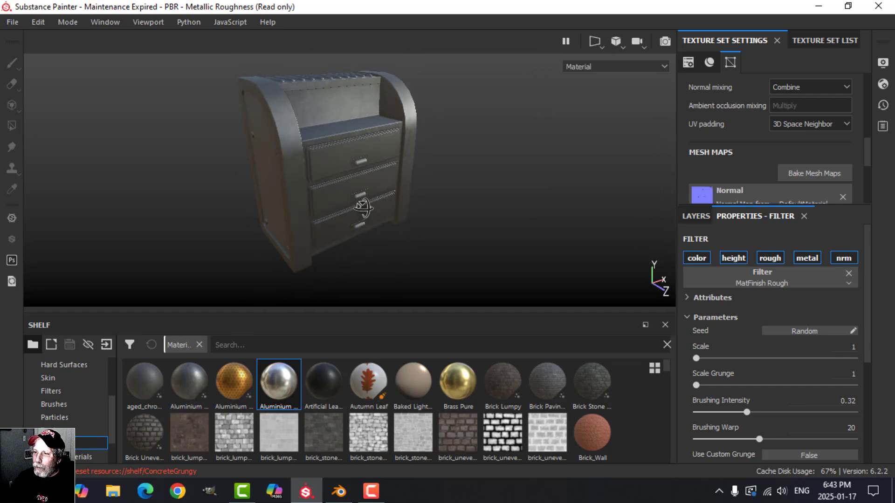
left_click(695, 217)
left_click(720, 294)
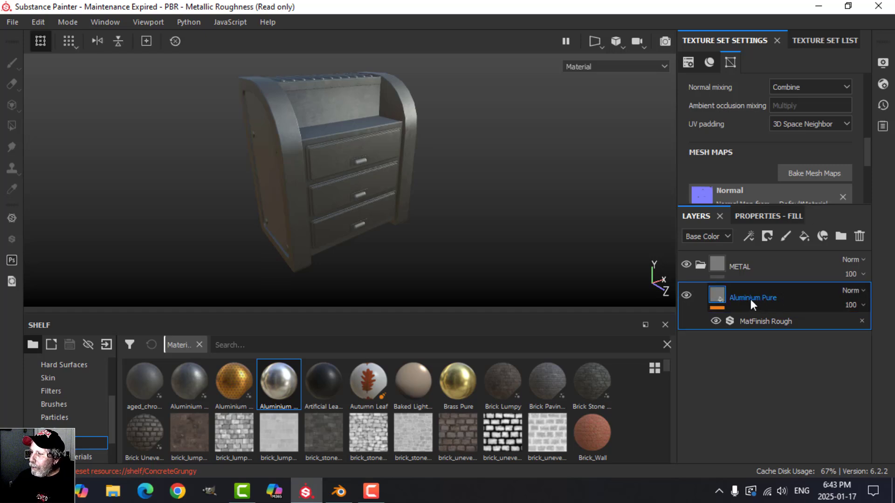
left_click(804, 237)
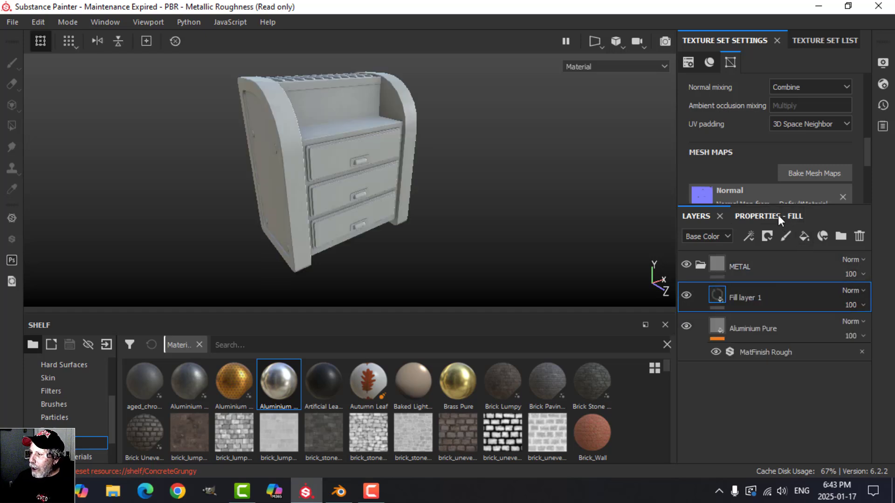
left_click(779, 216)
left_click(698, 296)
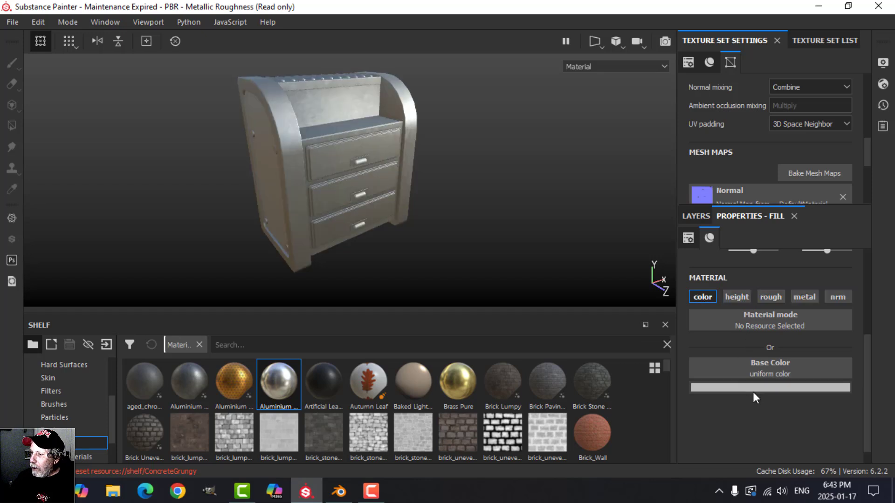
Step: Give the new fill layer a black mask with a Curvature generator
left_click(696, 216)
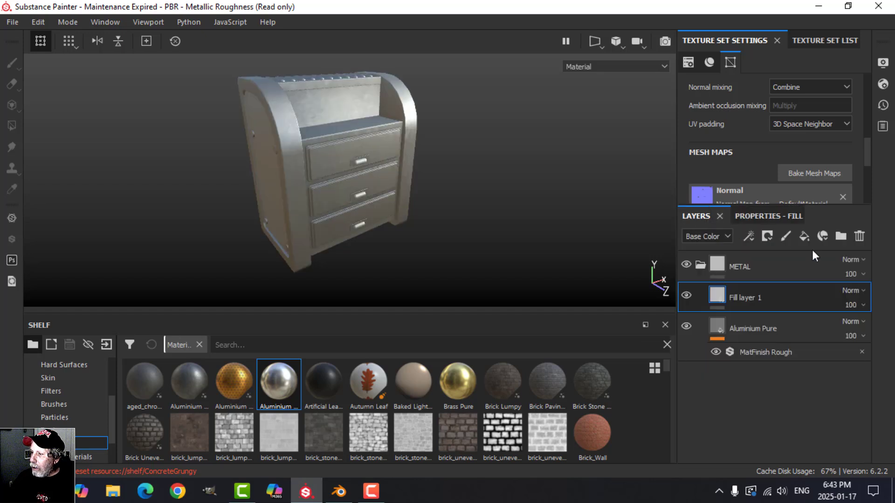
left_click(766, 236)
left_click(776, 264)
left_click(749, 236)
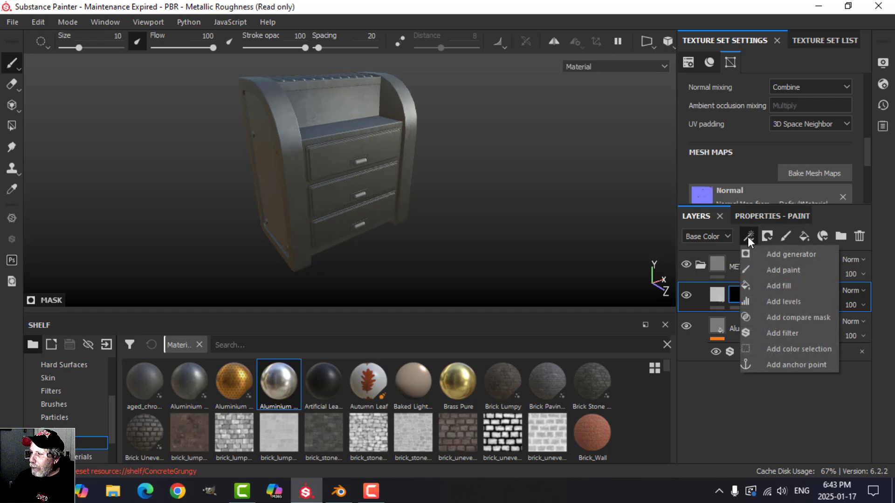
left_click(780, 255)
left_click(774, 264)
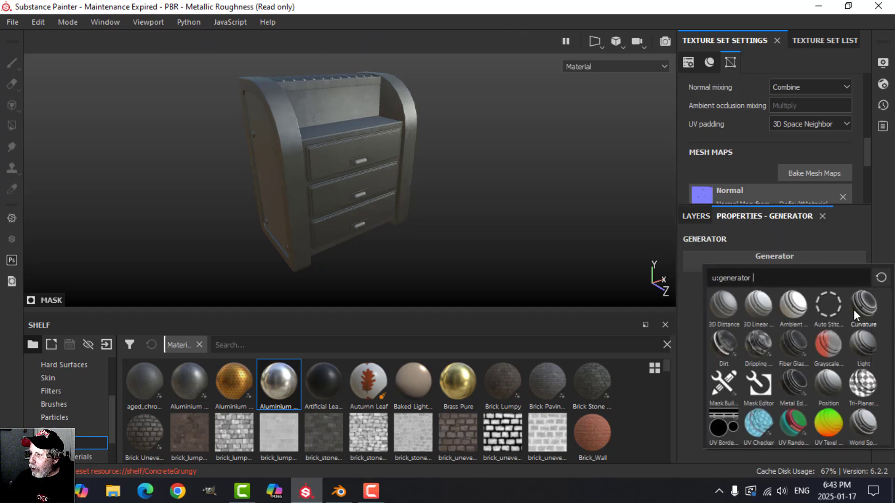
mouse_move(869, 310)
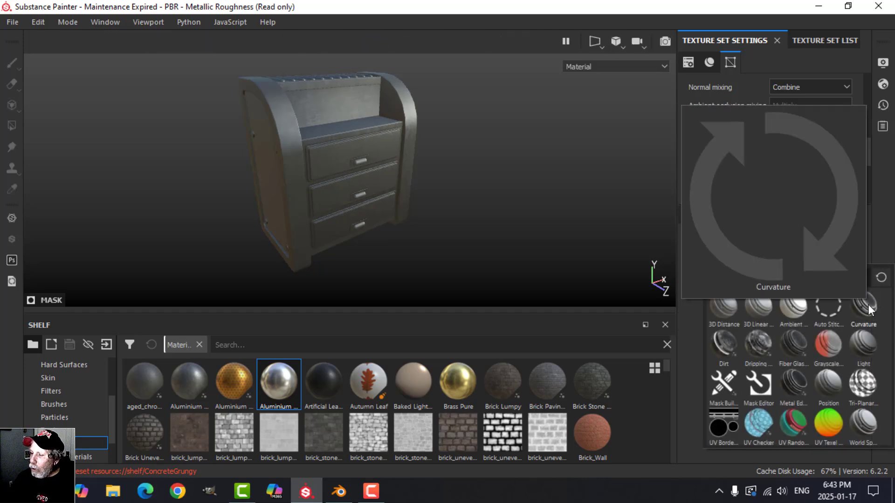
Step: Set the Curvature generator's Global Balance to 0.33 for the metal's edge highlights
left_click_drag(310, 184, 361, 226, "alt")
left_click_drag(775, 370, 748, 370)
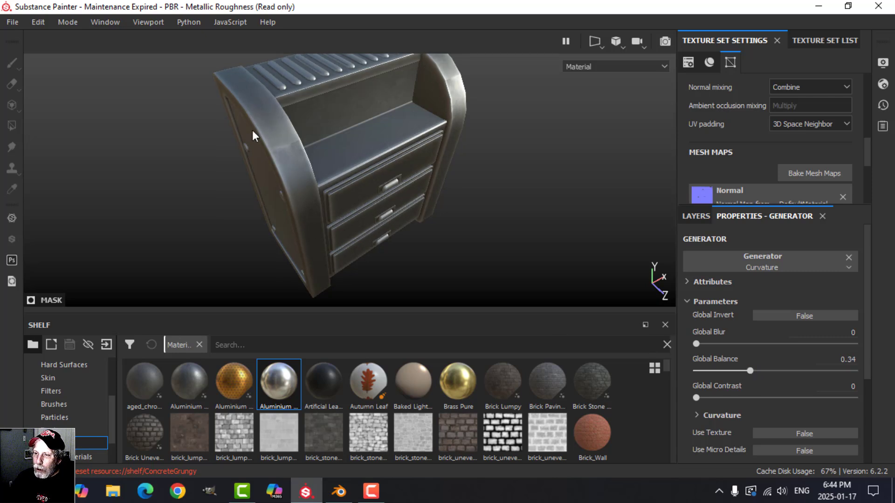
left_click_drag(306, 201, 288, 138, "alt")
left_click_drag(325, 183, 328, 209, "alt")
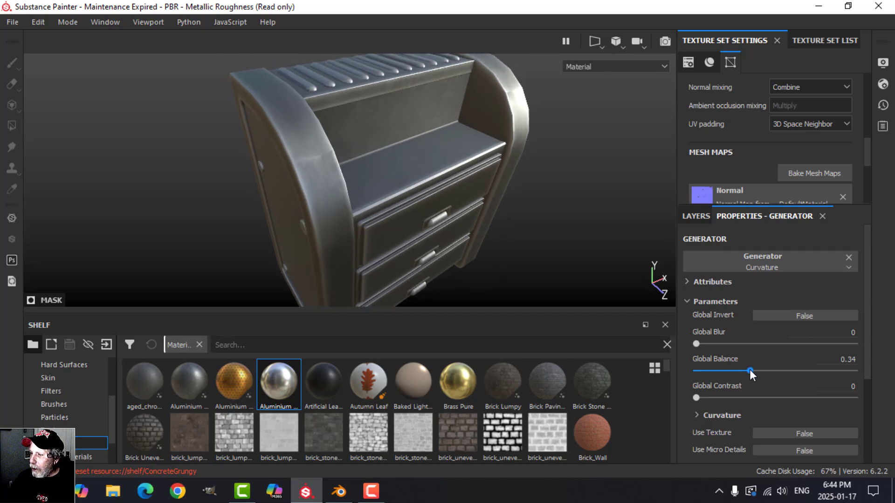
left_click_drag(750, 370, 749, 371)
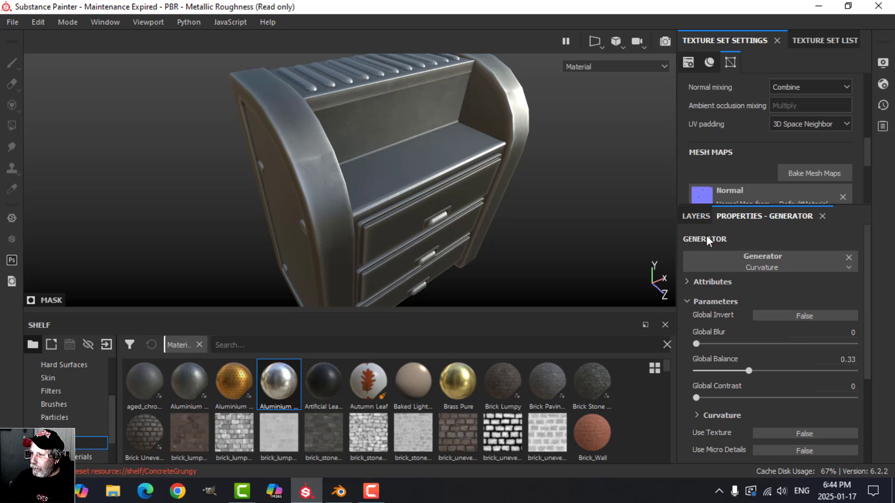
Step: Rename the masked fill layer as Curvature
left_click(697, 216)
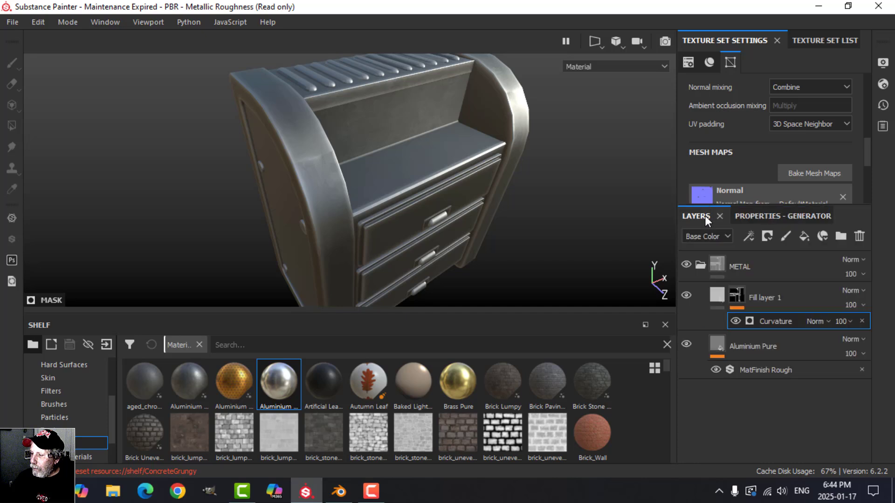
double_click(765, 299)
type("cu")
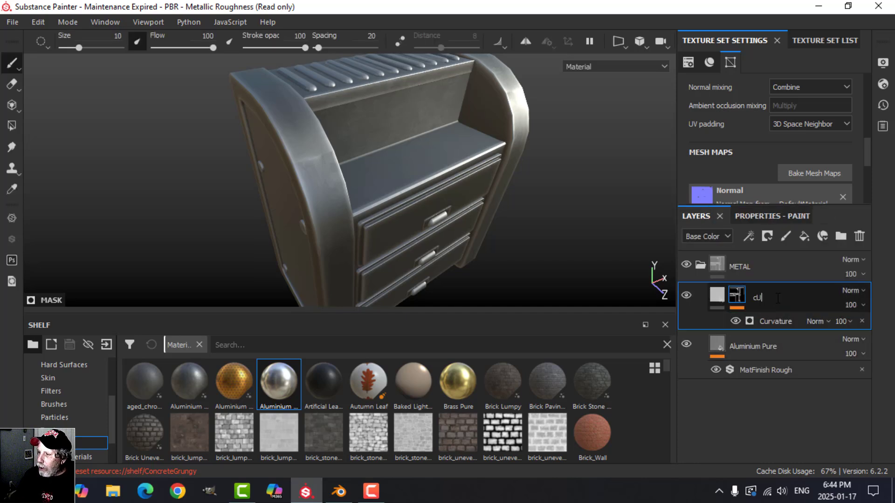
key("Caps_Lock")
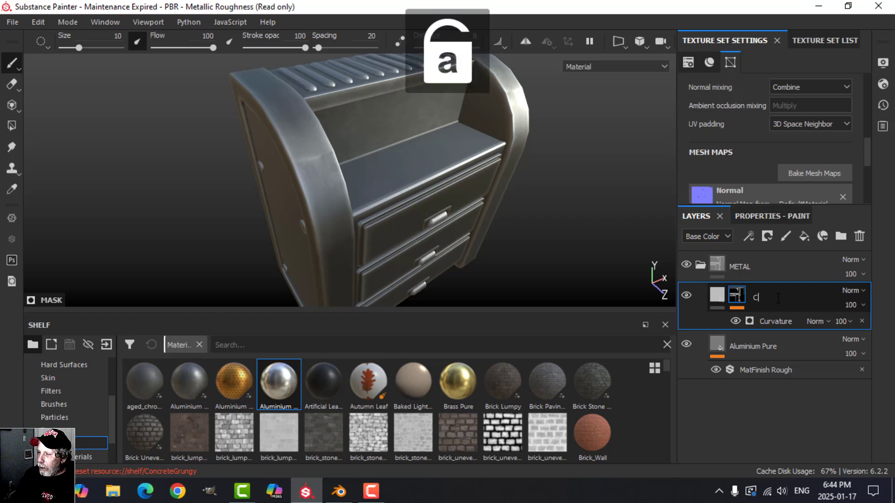
type("urvature")
key("Return")
Step: Add a paint effect to the Curvature layer's mask and choose the Dirt 1 brush
left_click(749, 237)
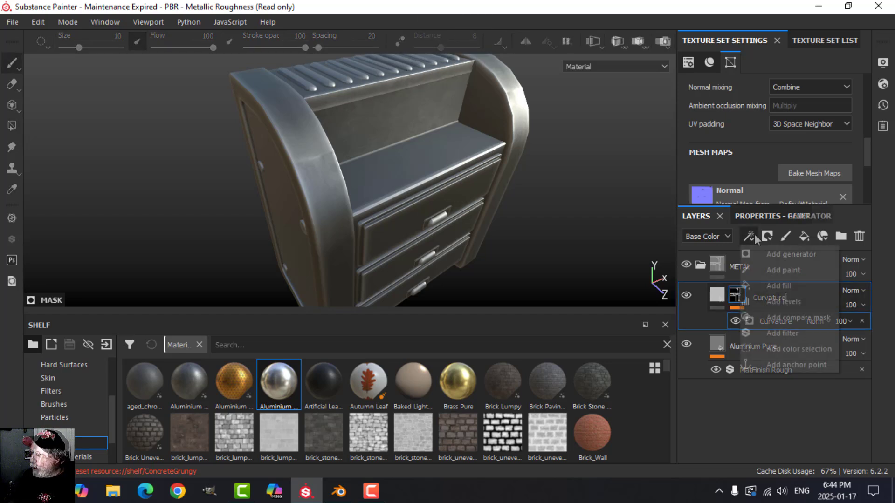
left_click(775, 270)
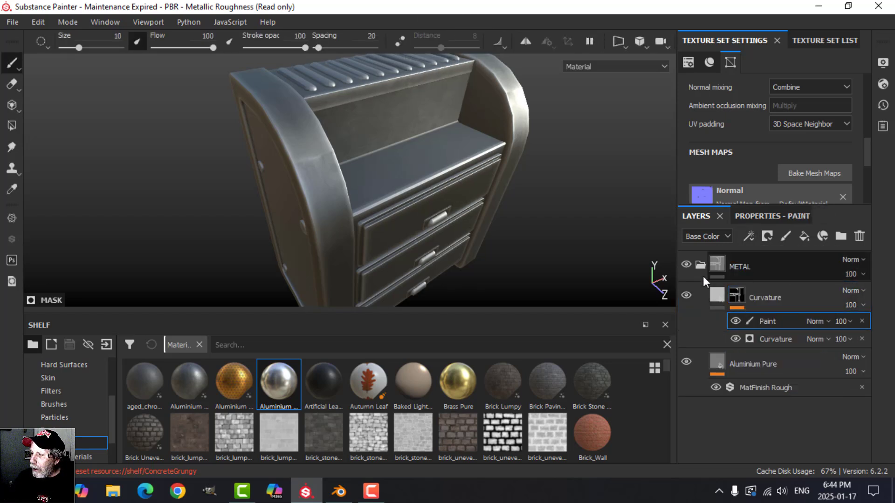
left_click(67, 404)
left_click(257, 345)
type("d")
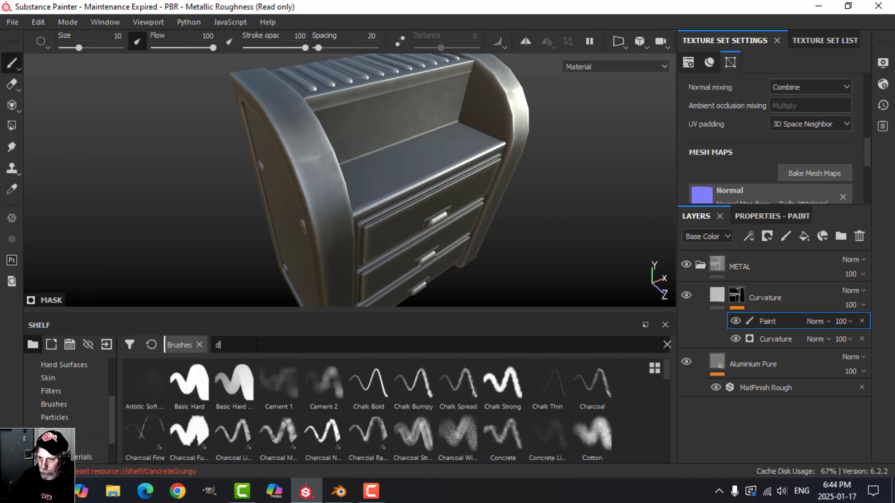
type("irt")
left_click(461, 380)
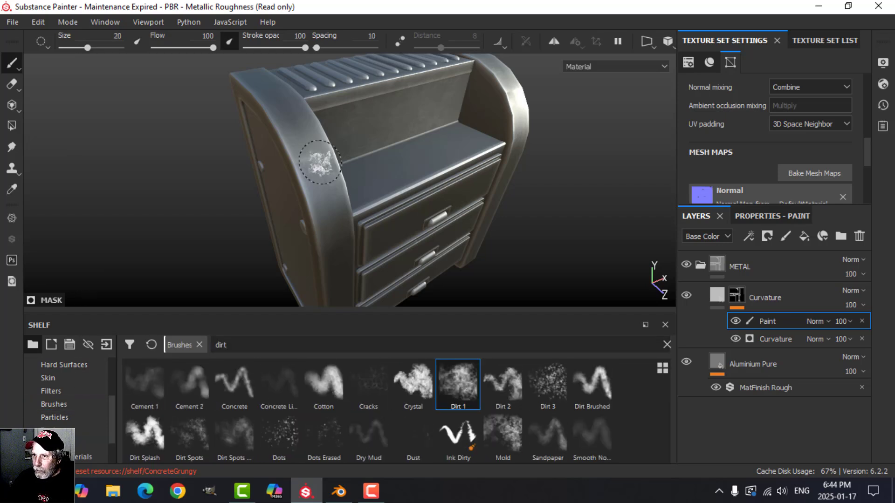
Step: Try a Dirt 1 stroke on the dresser's curved side edge, undo it, and set the brush flow to 30
mouse_move(320, 162)
left_mouse_down()
mouse_move(308, 156)
mouse_move(310, 170)
left_mouse_up()
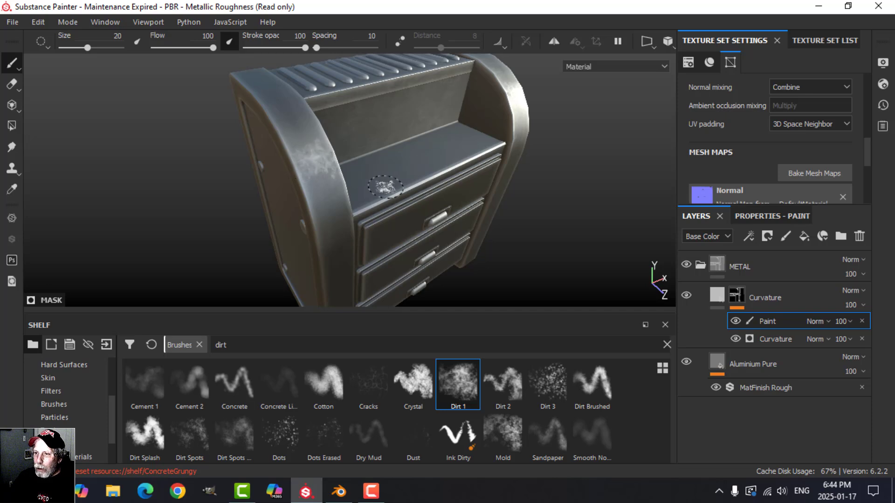
key("ctrl+z")
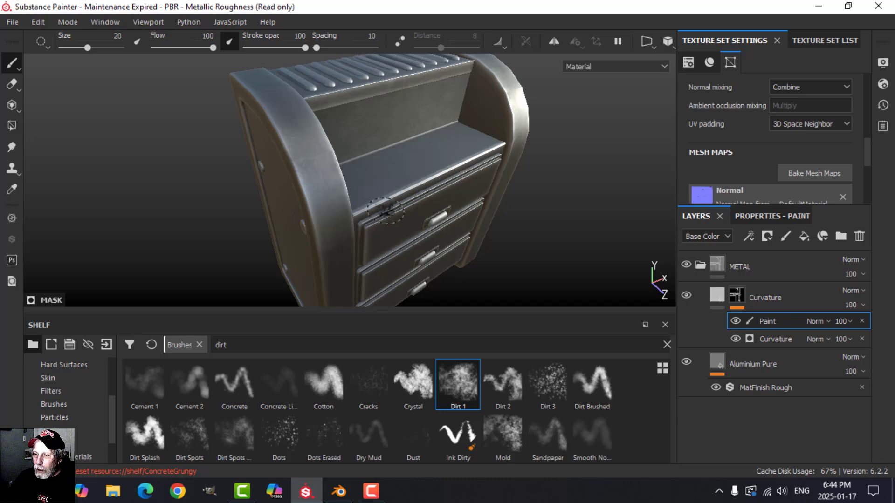
left_click_drag(325, 149, 373, 159, "alt")
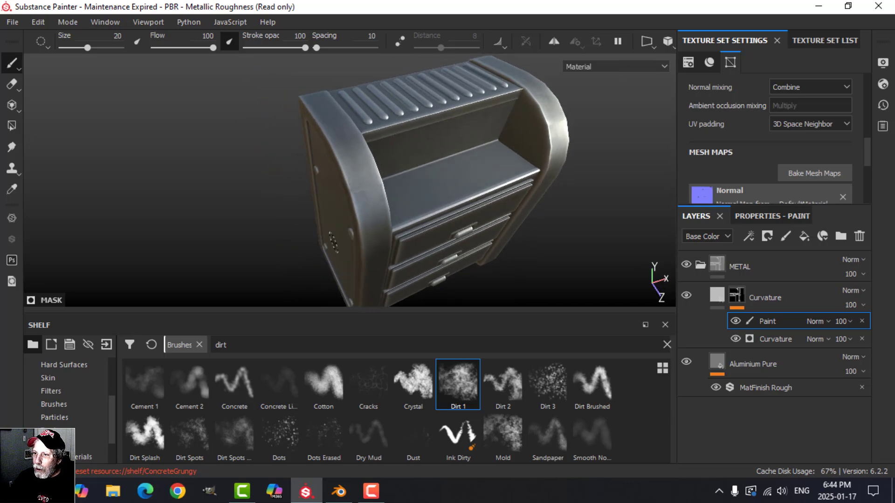
scroll(369, 166, "up", 3)
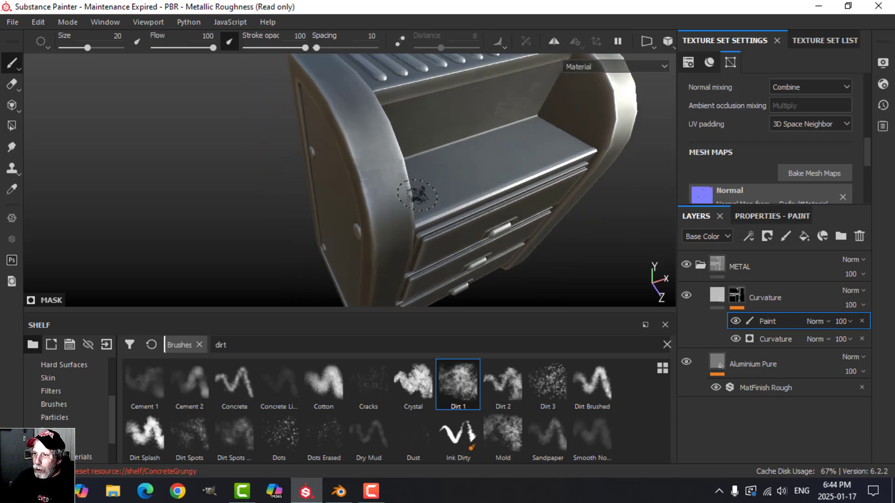
scroll(410, 190, "down", 4)
left_click_drag(409, 190, 420, 204, "alt")
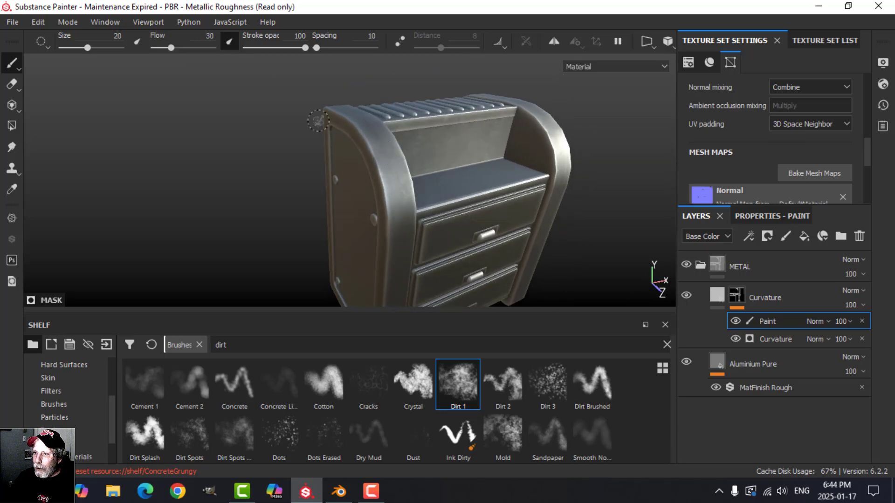
mouse_move(430, 200)
left_mouse_down("alt")
mouse_move(401, 206)
mouse_move(411, 206)
left_mouse_up("alt")
scroll(377, 205, "up", 5)
Step: Lower the opacity of the Curvature generator in the Curvature layer's mask to 82
left_click(853, 341)
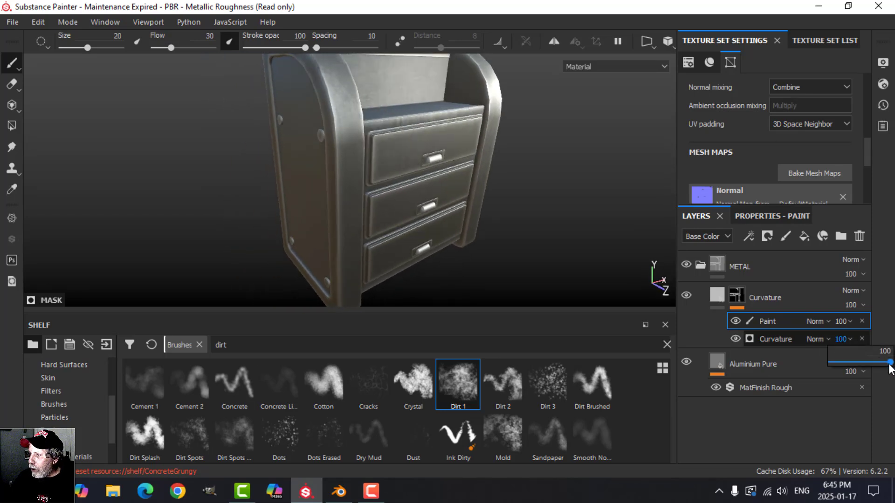
left_click_drag(888, 363, 889, 365)
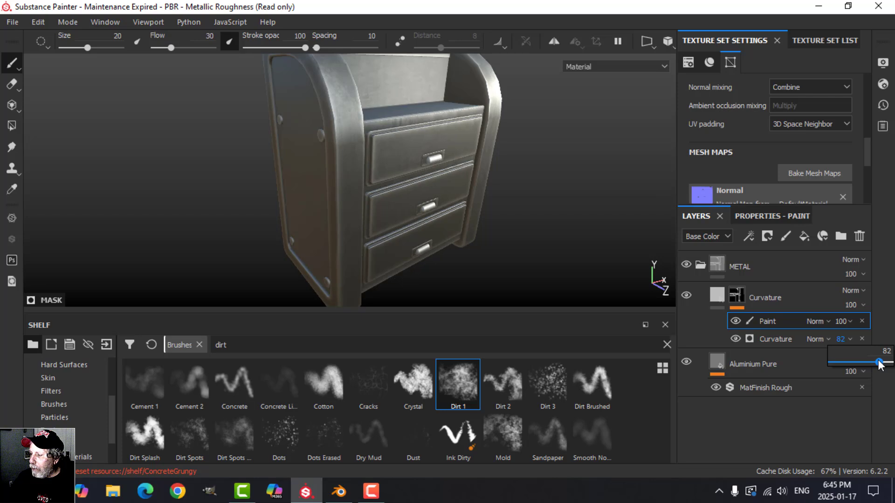
left_click(720, 294)
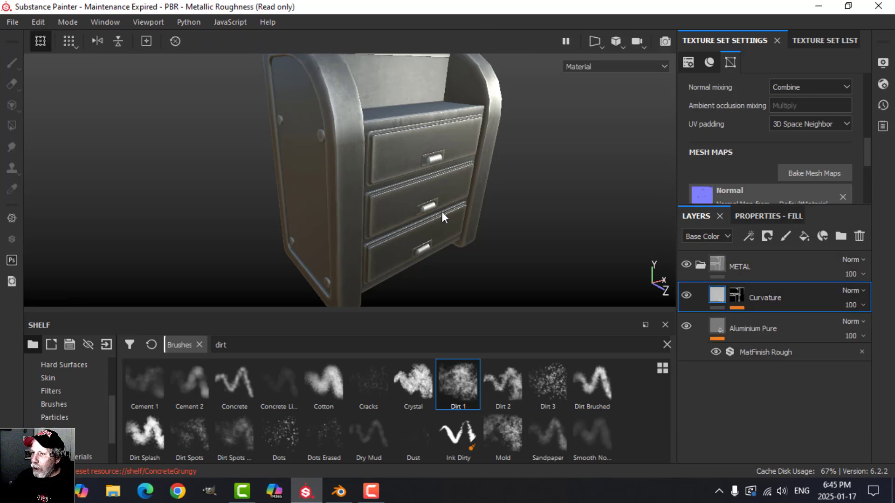
Step: Add a fill layer above Curvature in the METAL folder with only the color and rough channels active
left_click_drag(443, 217, 368, 208, "alt")
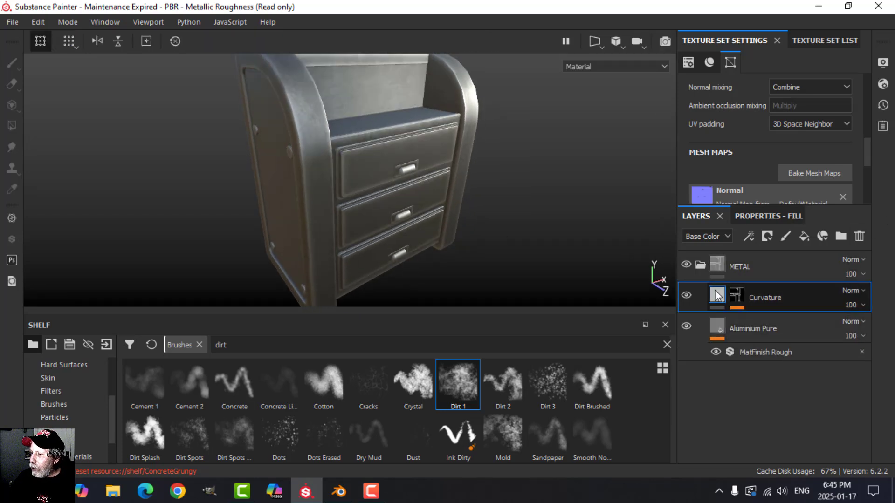
left_click_drag(718, 295, 716, 282)
left_click(804, 236)
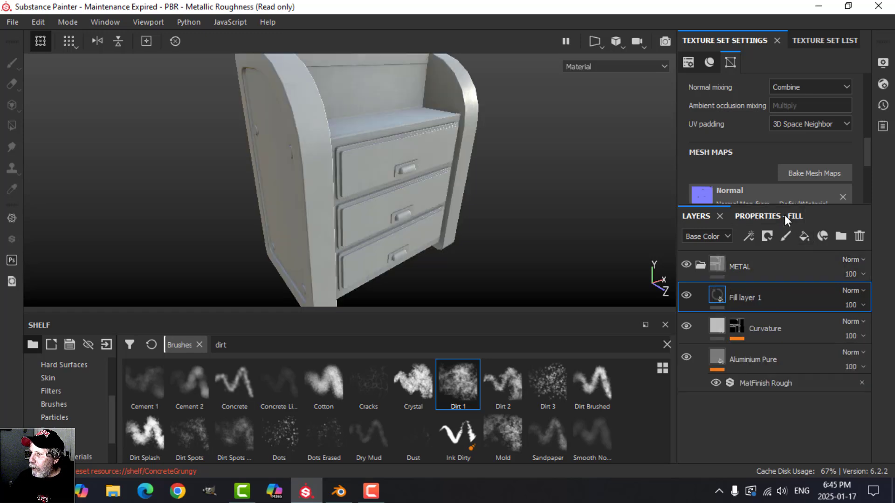
left_click(785, 216)
left_click(741, 298)
left_click(770, 298)
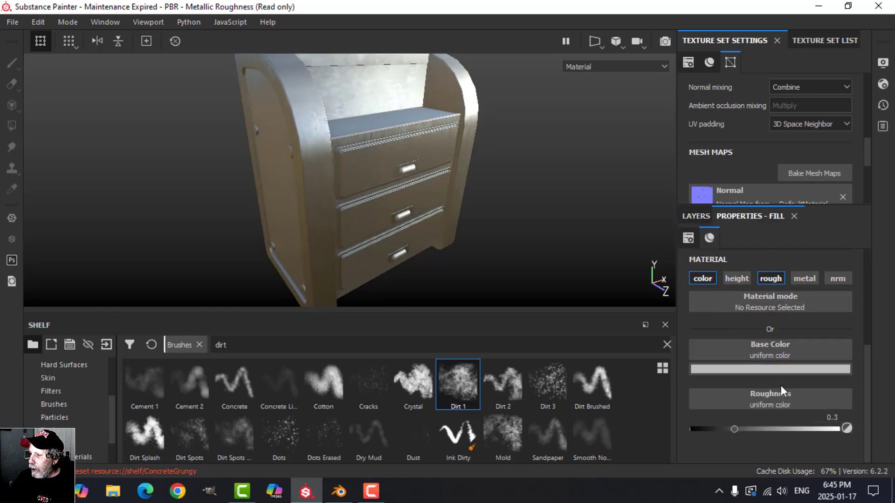
Step: Set the new fill layer's roughness to about 0.9 and its base color to a very dark brown
left_click_drag(740, 430, 824, 429)
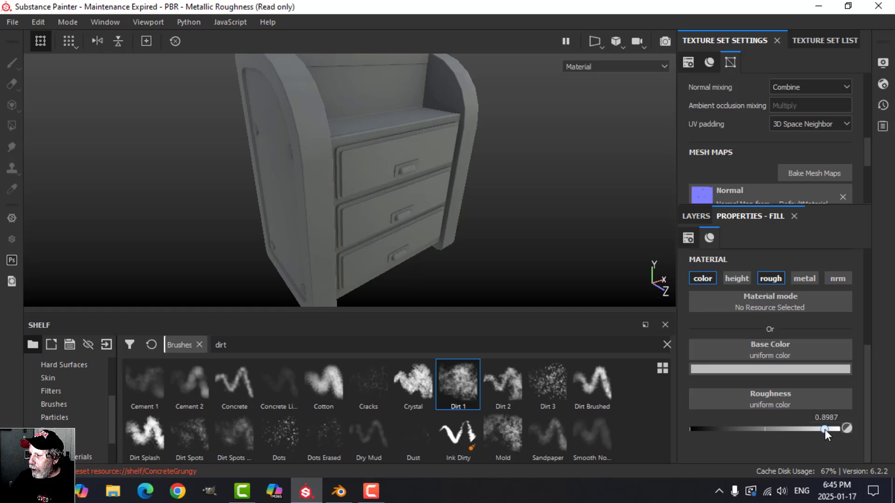
left_click(798, 368)
left_click_drag(823, 324, 795, 315)
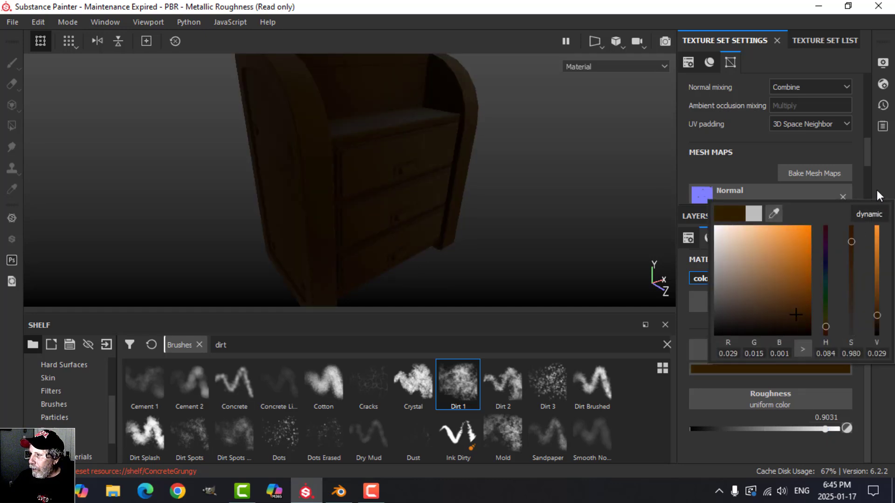
Step: Give the dark brown fill layer a black mask with a Dirt generator and set its Dirt Level to 0.45
left_click(705, 216)
left_click(767, 236)
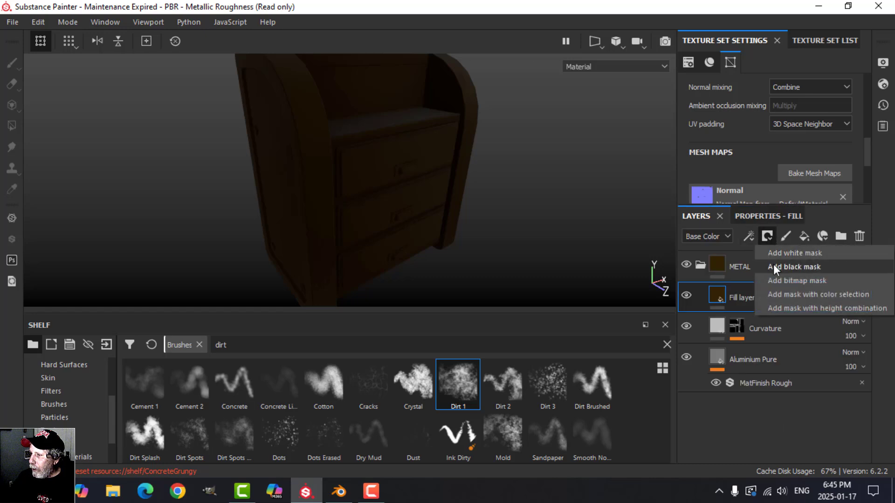
left_click(774, 267)
left_click(749, 236)
left_click(784, 253)
left_click(768, 216)
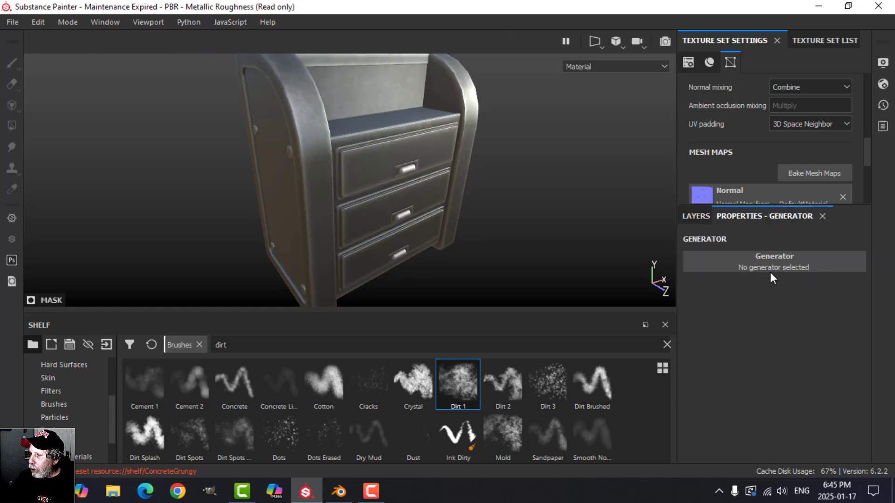
left_click(771, 271)
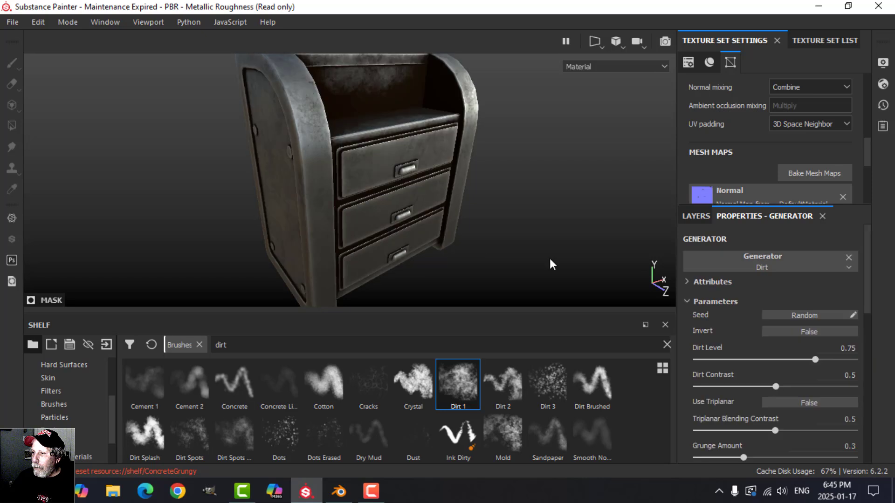
left_click_drag(817, 359, 768, 360)
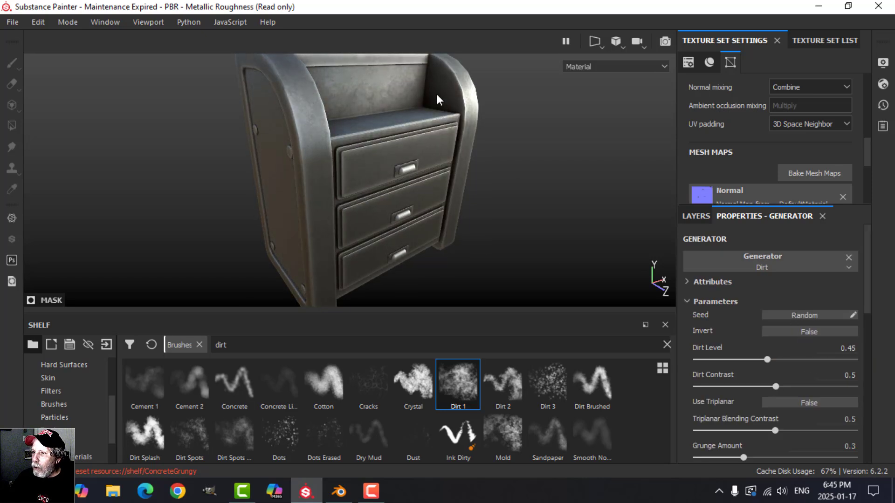
mouse_move(417, 216)
left_mouse_down("alt")
mouse_move(476, 170)
mouse_move(489, 142)
mouse_move(387, 173)
mouse_move(402, 205)
mouse_move(392, 214)
mouse_move(415, 219)
left_mouse_up("alt")
Step: Rename the dark brown fill layer as Dirt and collapse the METAL folder
left_click(697, 217)
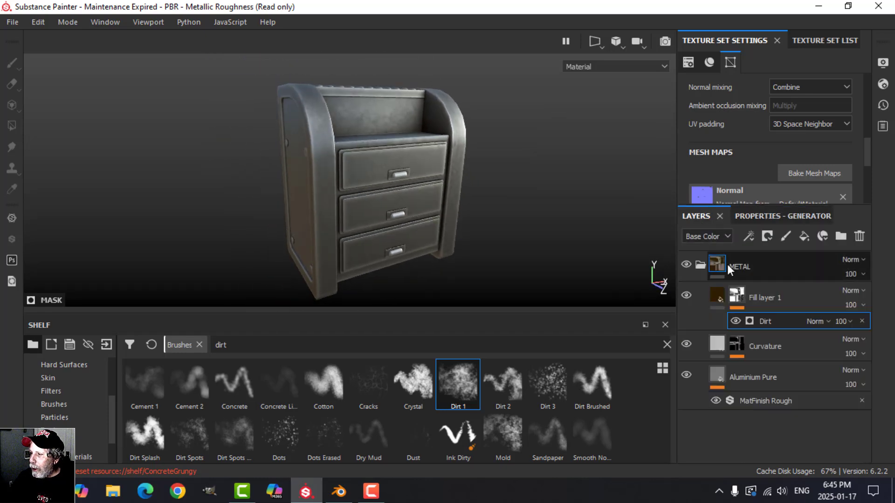
double_click(751, 299)
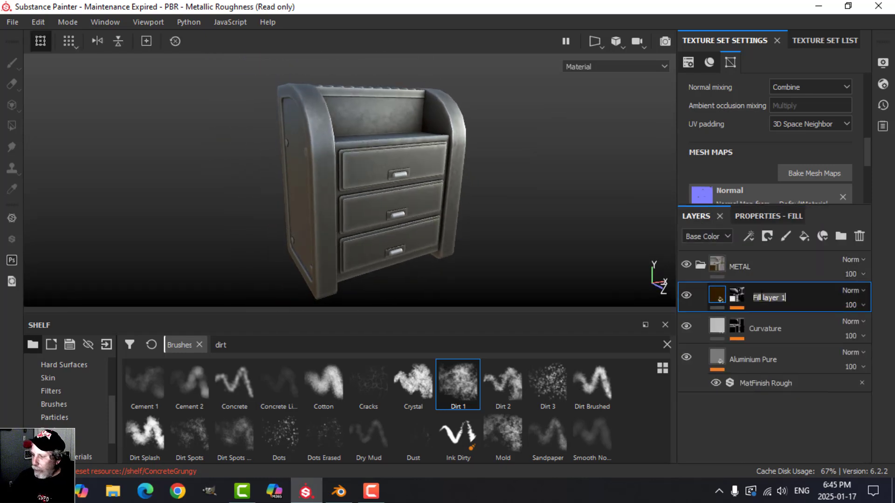
type("Dirt")
key("Return")
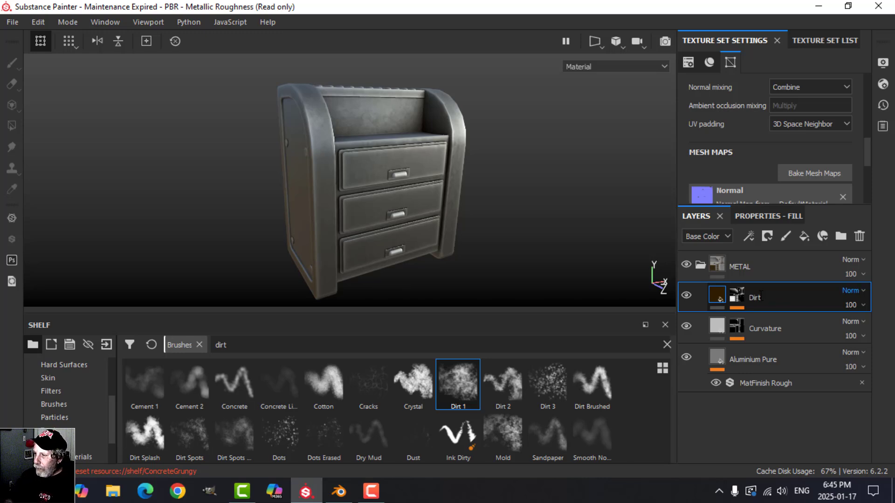
left_click(701, 266)
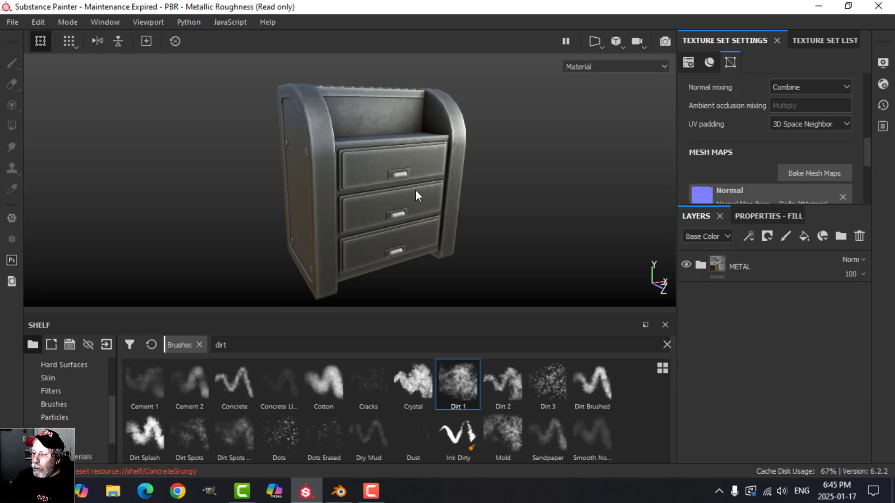
Step: Create a folder above METAL and name it WOOD
left_click_drag(416, 189, 423, 194, "alt")
left_click(841, 237)
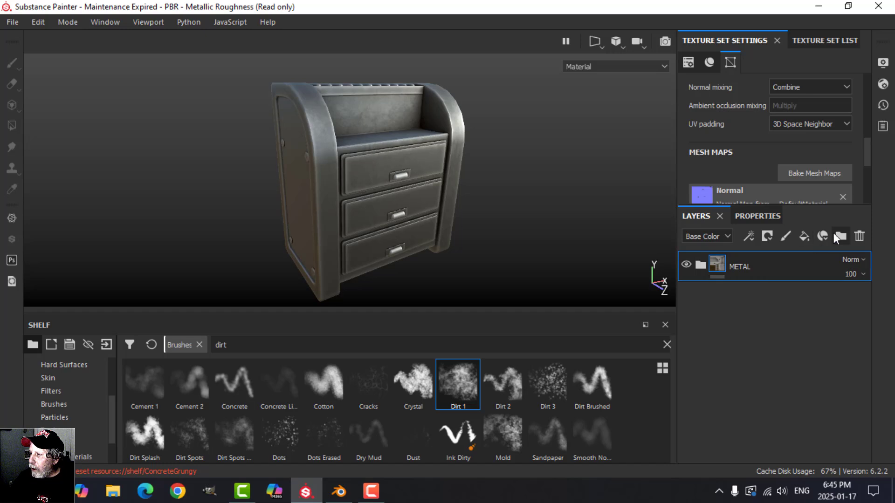
double_click(748, 265)
key("Caps_Lock")
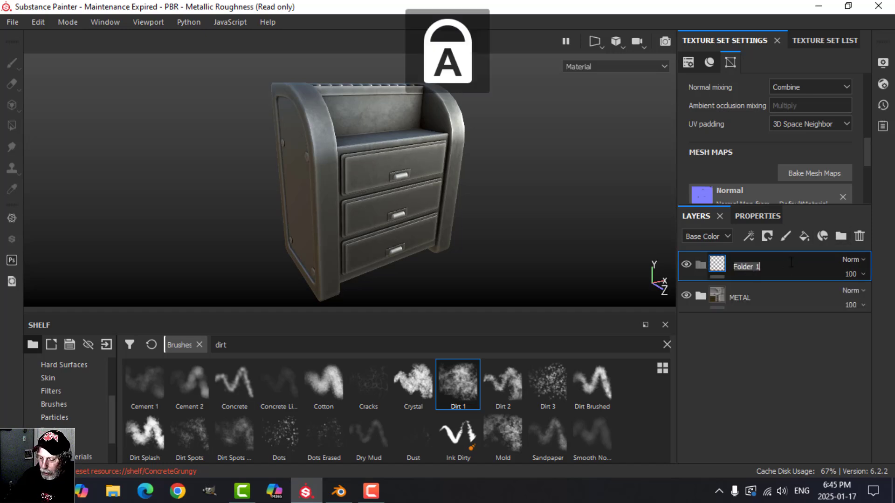
type("WOOD")
key("Return")
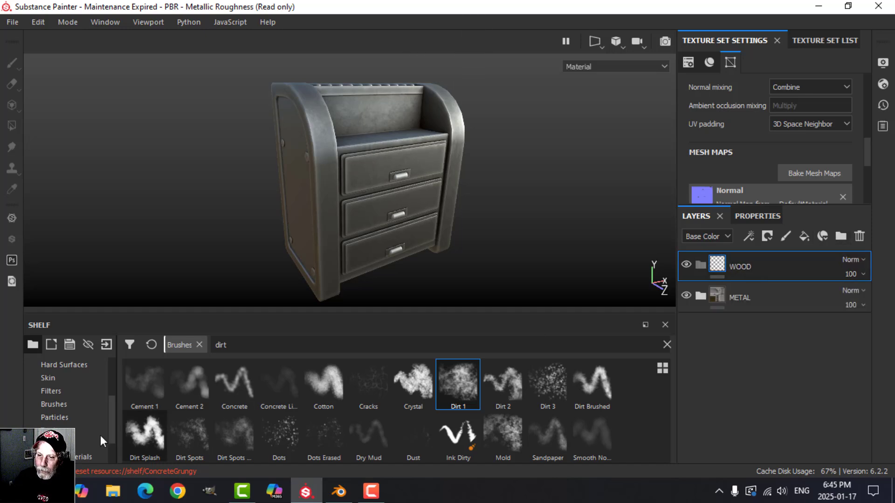
Step: Search the smart materials for WOOD and place Wood Walnut inside the WOOD folder
left_click(89, 457)
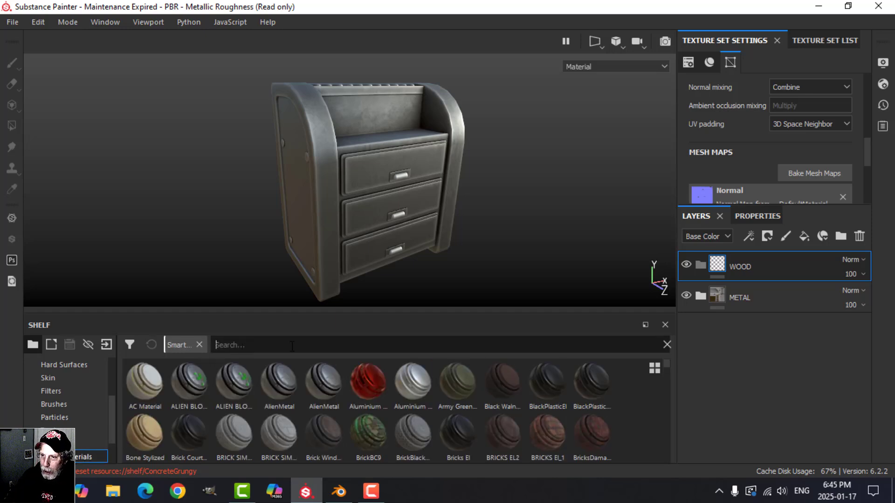
type("WOOD")
scroll(401, 429, "down", 3)
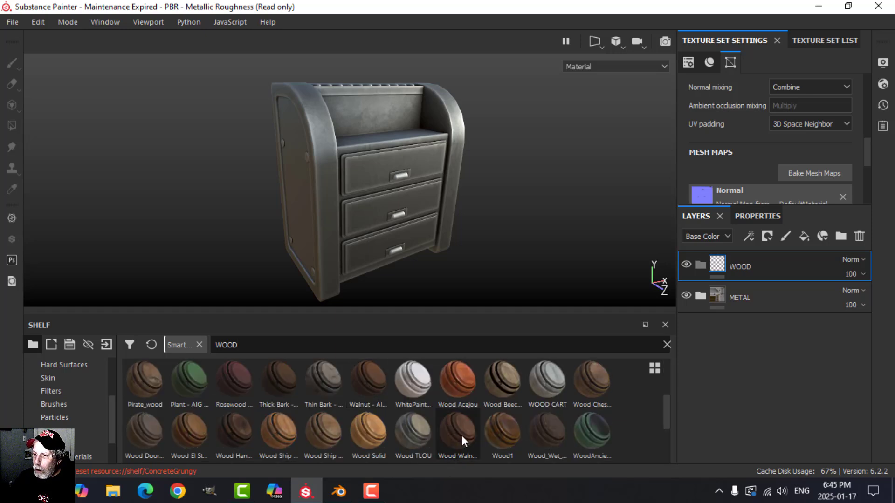
mouse_move(463, 441)
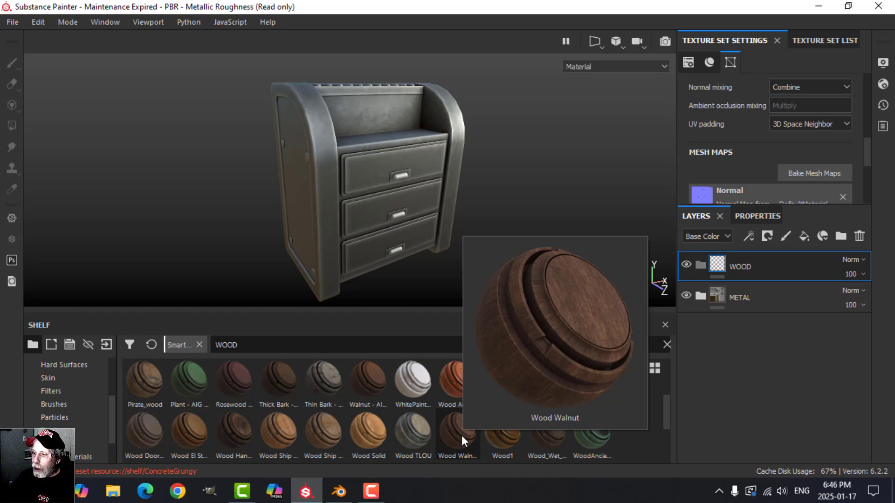
left_click_drag(462, 436, 598, 369)
left_click_drag(749, 259, 745, 261)
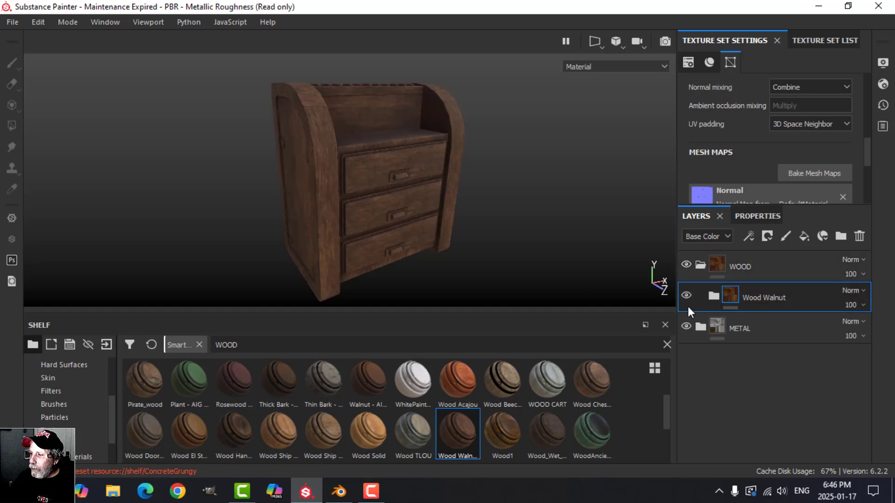
Step: Lighten the base color of the Base layer inside Wood Walnut to a V value of 0.484, then collapse the Wood Walnut folder
scroll(386, 194, "up", 2)
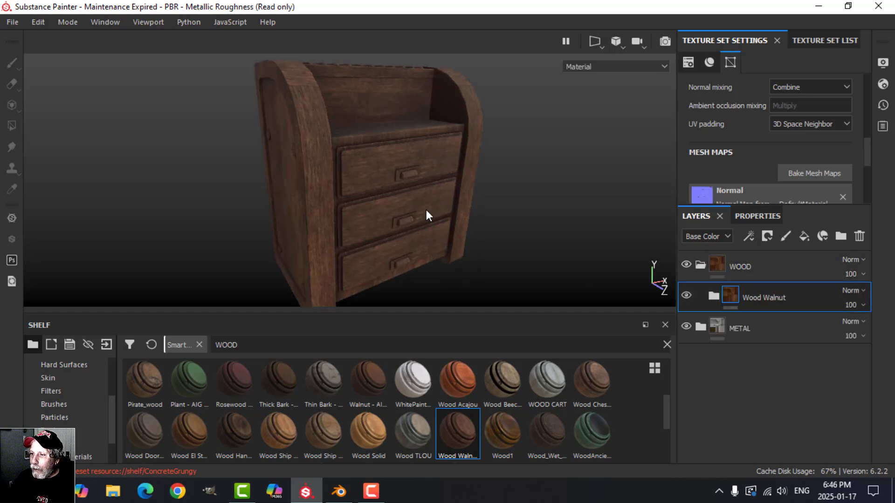
left_click(713, 296)
scroll(760, 327, "down", 4)
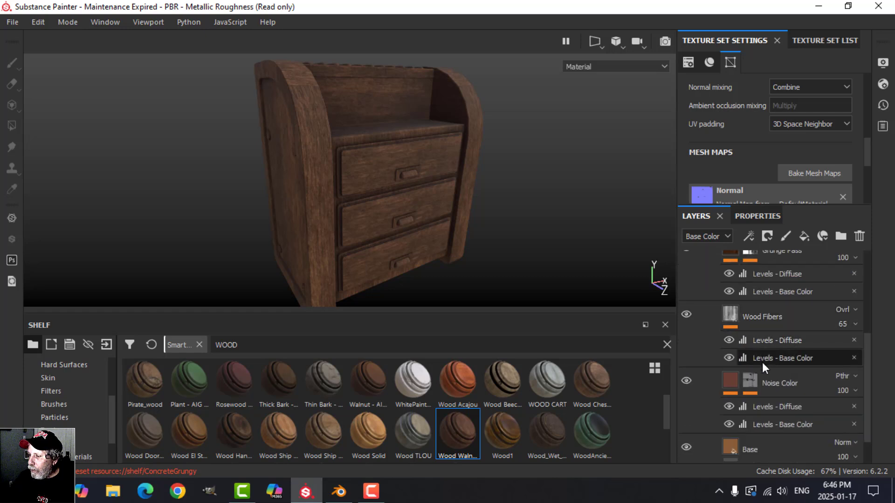
left_click(731, 407)
left_click(751, 216)
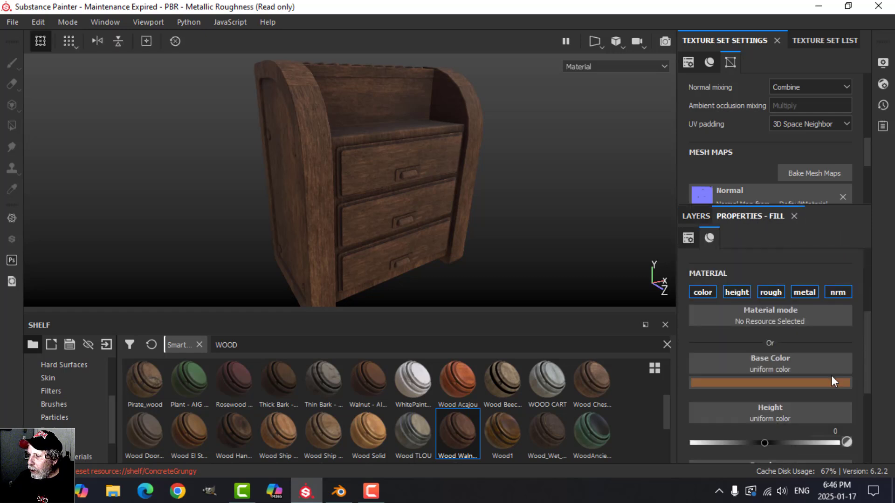
left_click(786, 379)
left_click_drag(878, 295, 877, 273)
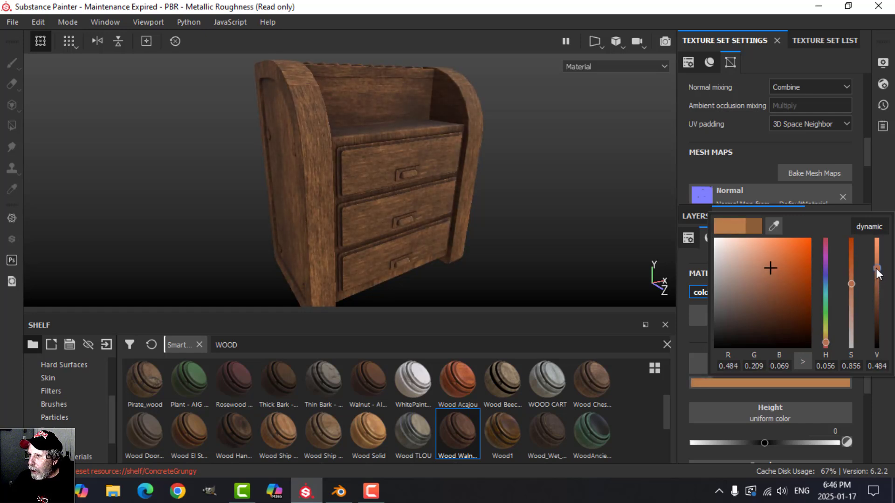
left_click(888, 197)
left_click(697, 216)
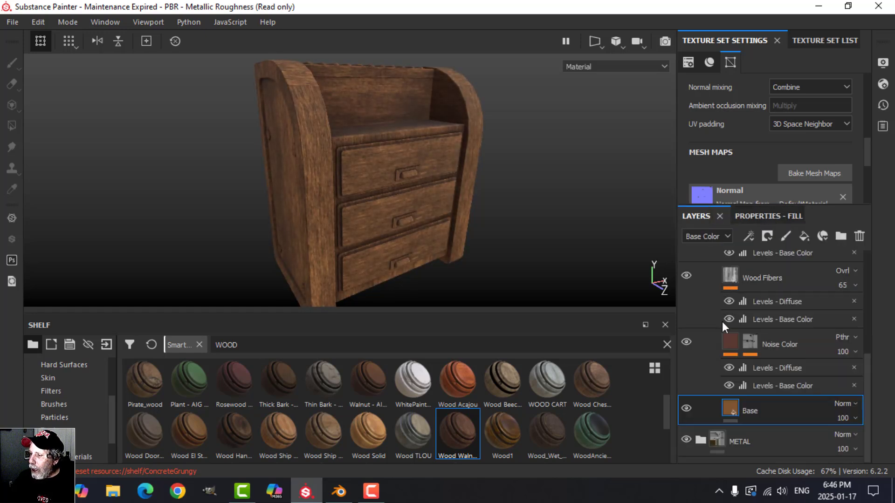
scroll(704, 336, "up", 5)
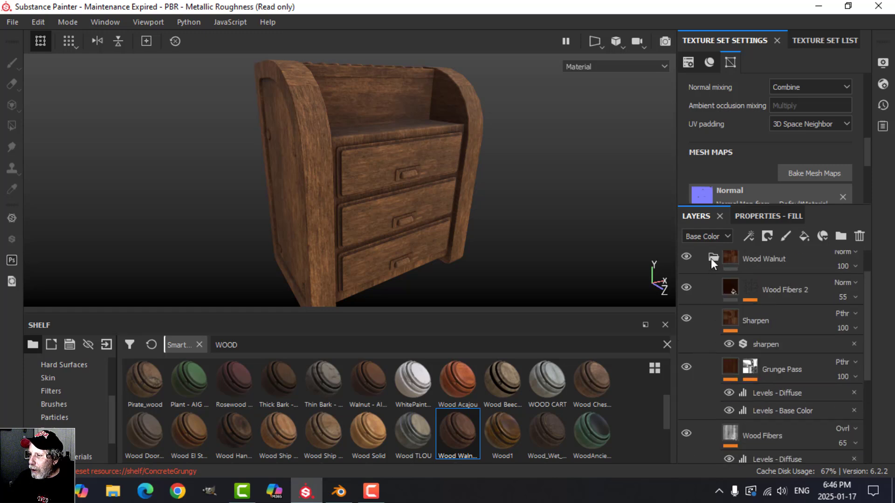
left_click(712, 259)
Step: Add a black mask to the WOOD folder
left_click(718, 268)
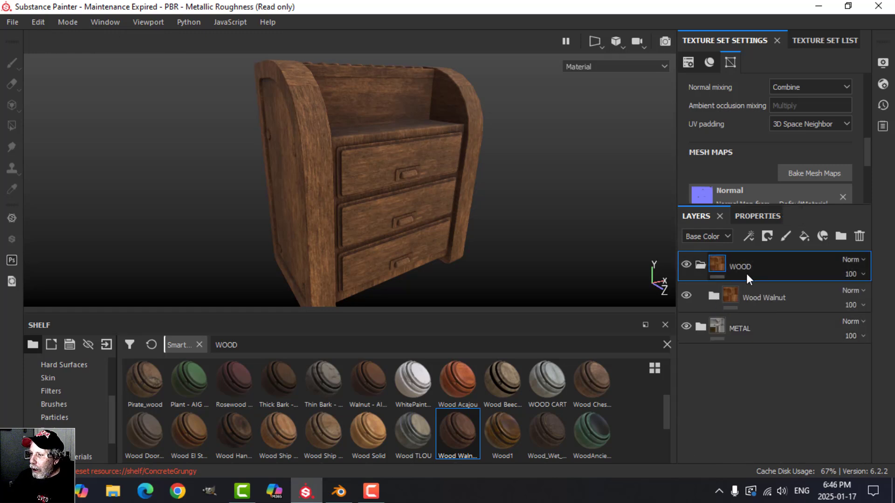
left_click(767, 237)
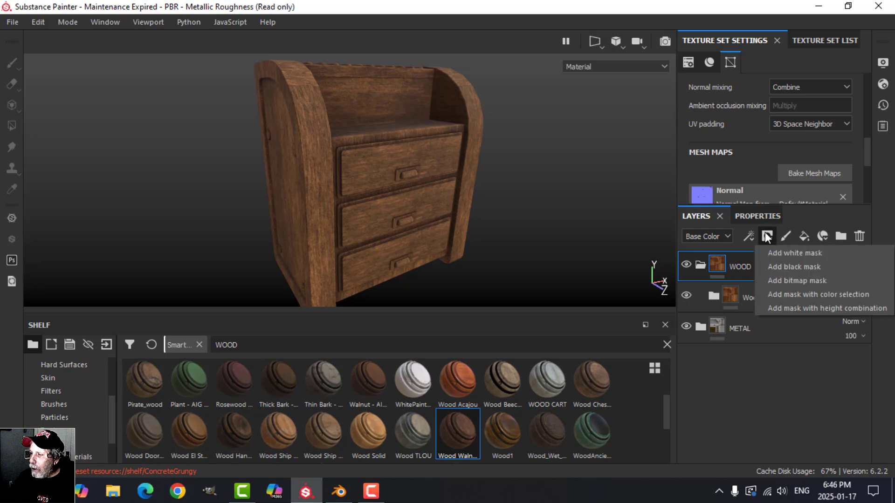
left_click(776, 267)
Step: Reveal the wood on the upper compartment's back panel and shelf surface by filling the WOOD mask with Polygon Fill in mesh mode
left_click(12, 126)
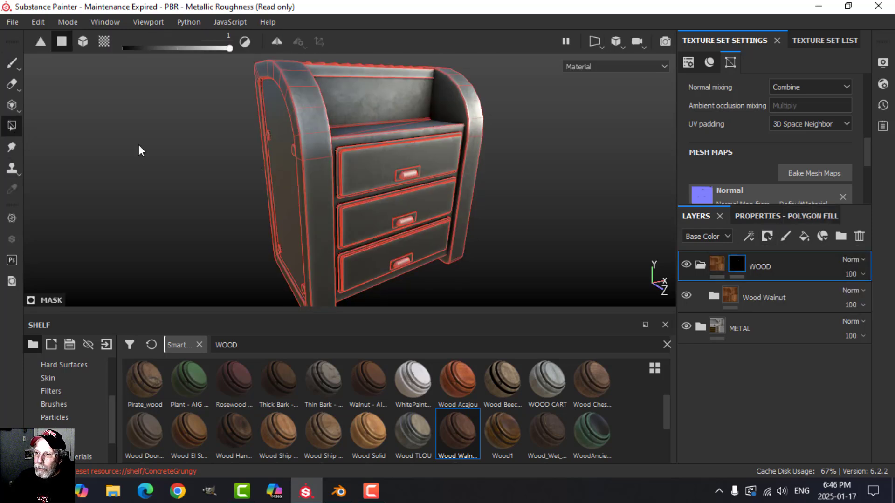
left_click(802, 171)
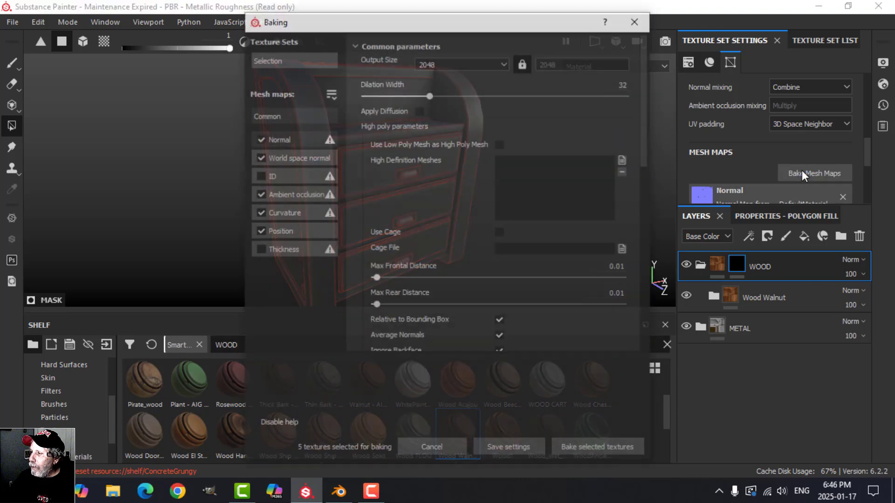
left_click(637, 20)
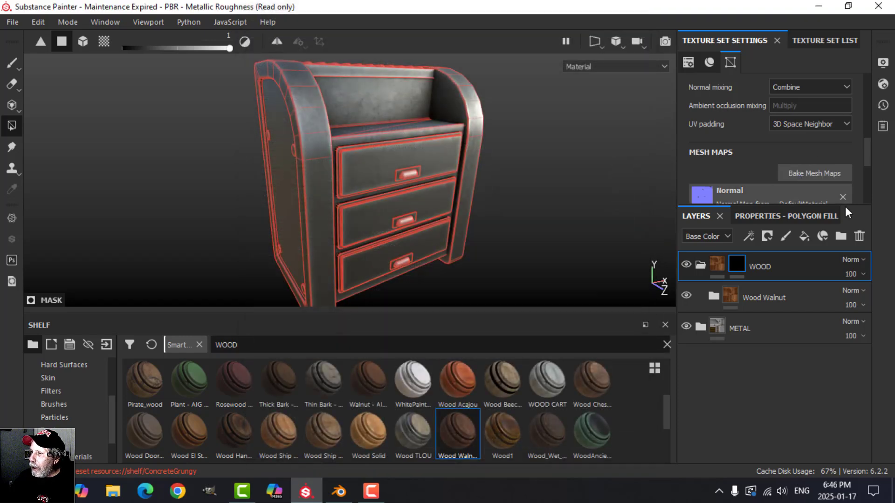
left_click(781, 216)
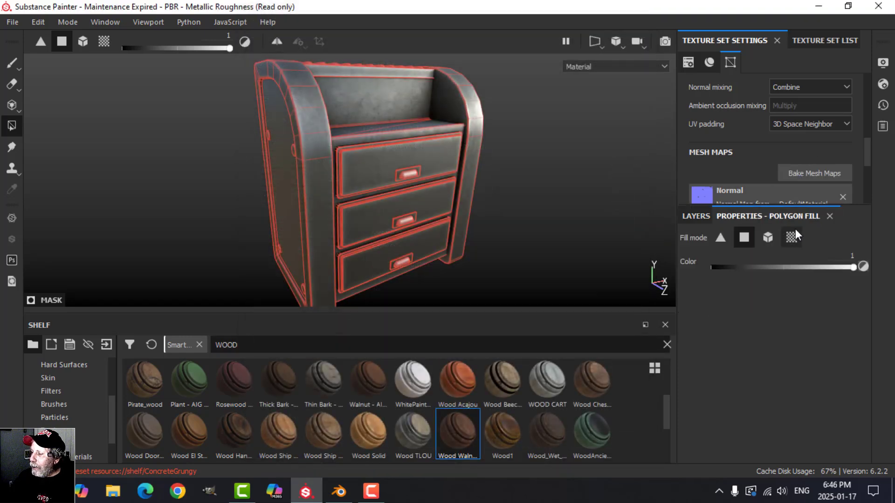
left_click(768, 238)
left_click(391, 101)
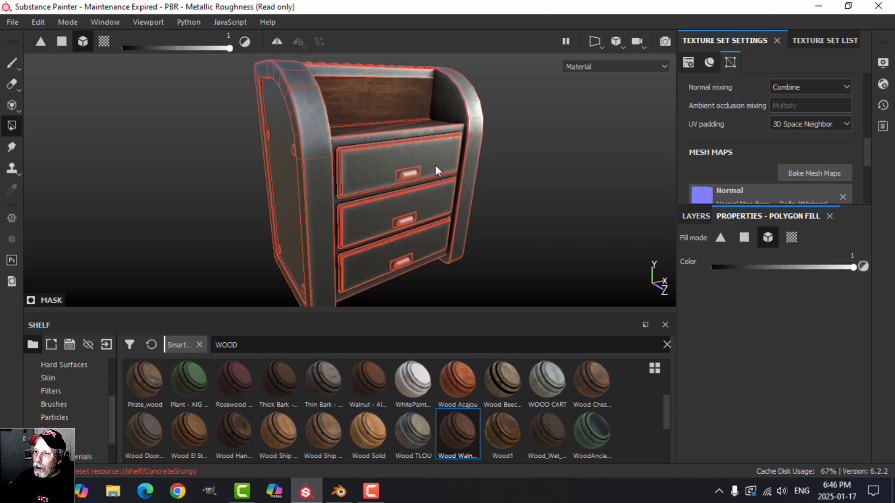
mouse_move(429, 156)
left_mouse_down("alt")
mouse_move(435, 189)
mouse_move(365, 195)
left_mouse_up("alt")
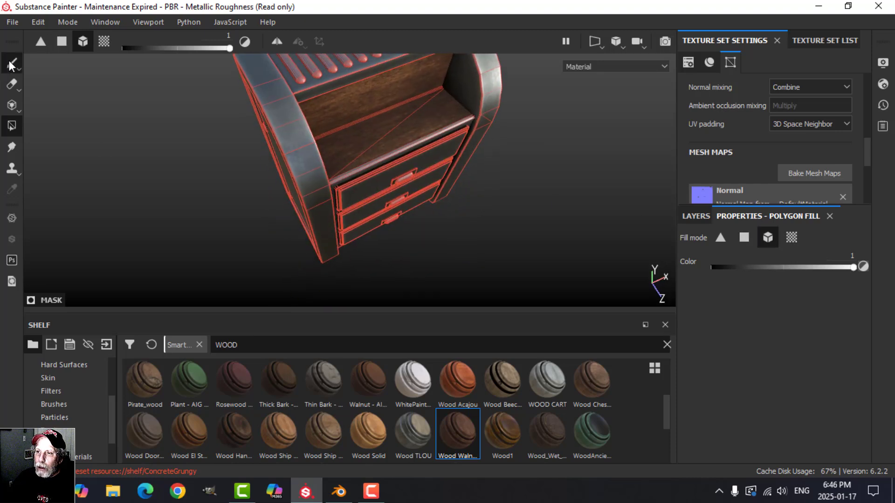
left_click(12, 63)
mouse_move(467, 177)
left_mouse_down("alt")
mouse_move(491, 180)
mouse_move(485, 200)
mouse_move(467, 225)
mouse_move(464, 194)
mouse_move(479, 183)
mouse_move(464, 224)
mouse_move(455, 206)
mouse_move(468, 211)
mouse_move(450, 213)
left_mouse_up("alt")
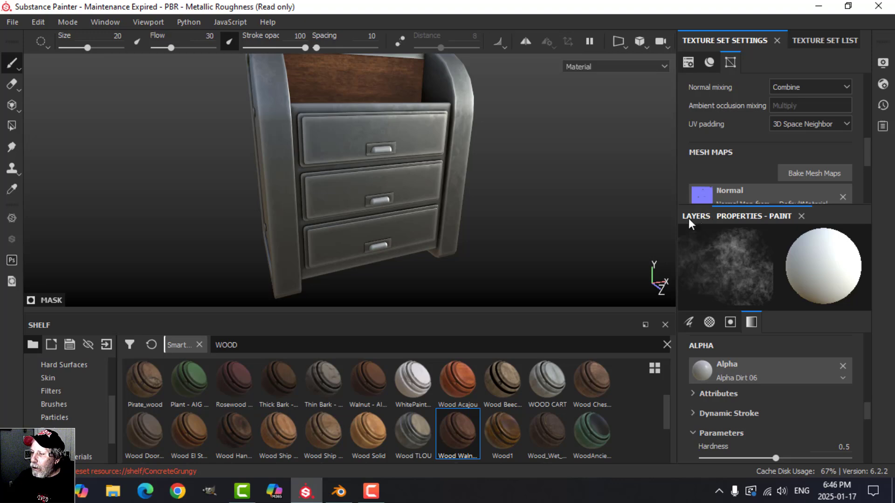
Step: Reveal the wood on the three drawer fronts in the WOOD mask using Polygon Fill in UV chunk mode
left_click(13, 126)
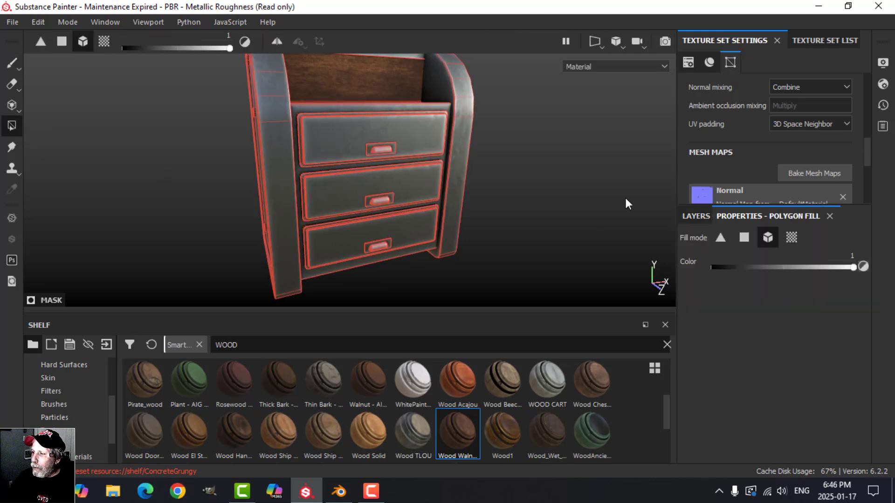
mouse_move(354, 196)
left_mouse_down("alt")
mouse_move(330, 186)
mouse_move(336, 175)
mouse_move(357, 212)
mouse_move(350, 198)
mouse_move(344, 205)
left_mouse_up("alt")
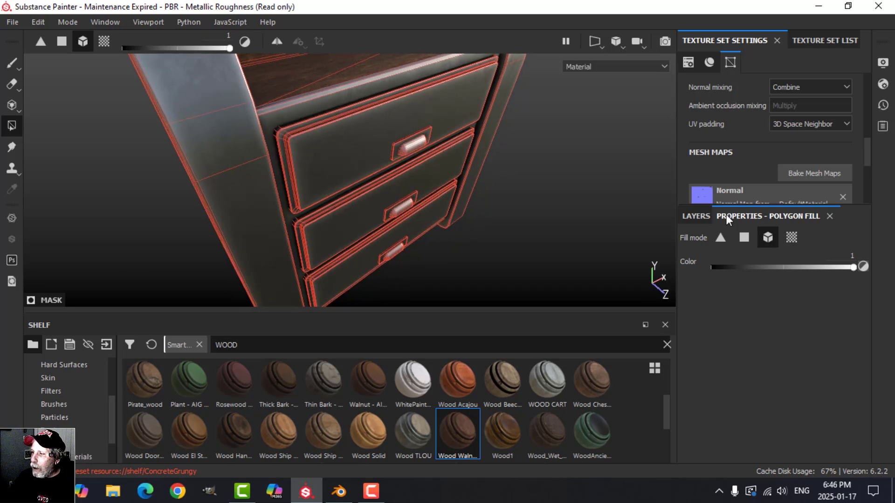
left_click(791, 237)
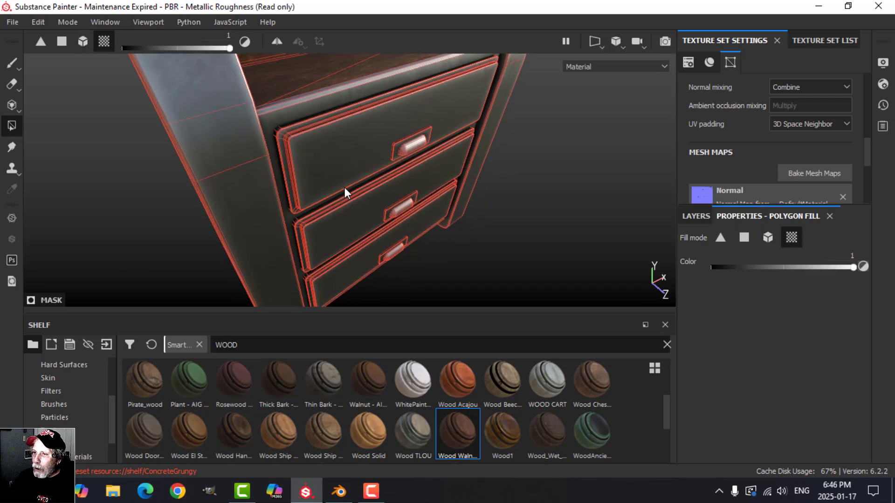
left_click(321, 155)
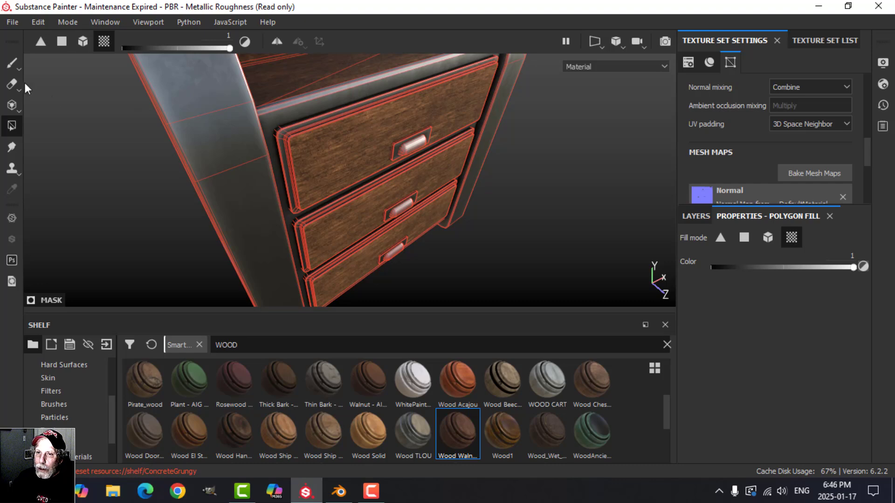
left_click(12, 63)
mouse_move(294, 168)
left_mouse_down("alt")
mouse_move(310, 172)
mouse_move(345, 142)
mouse_move(344, 195)
mouse_move(312, 187)
left_mouse_up("alt")
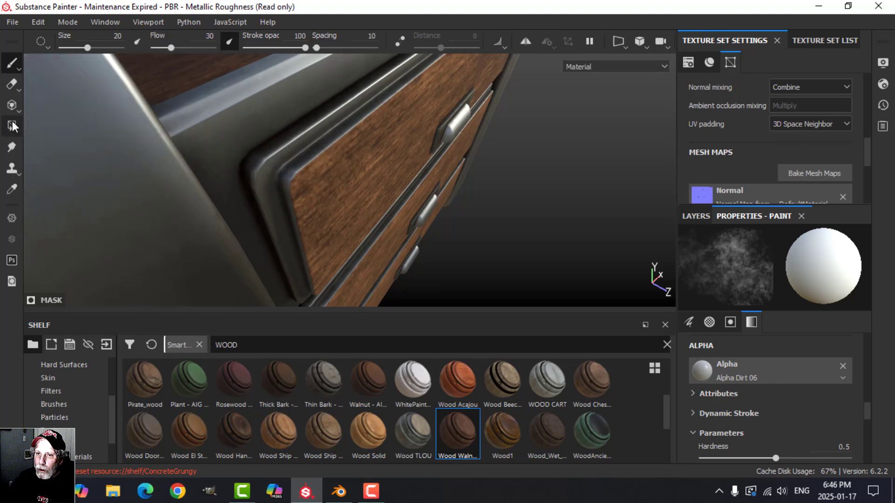
Step: Extend the wood over the whole drawer bodies, bevels included, using Polygon Fill in mesh mode
left_click(12, 125)
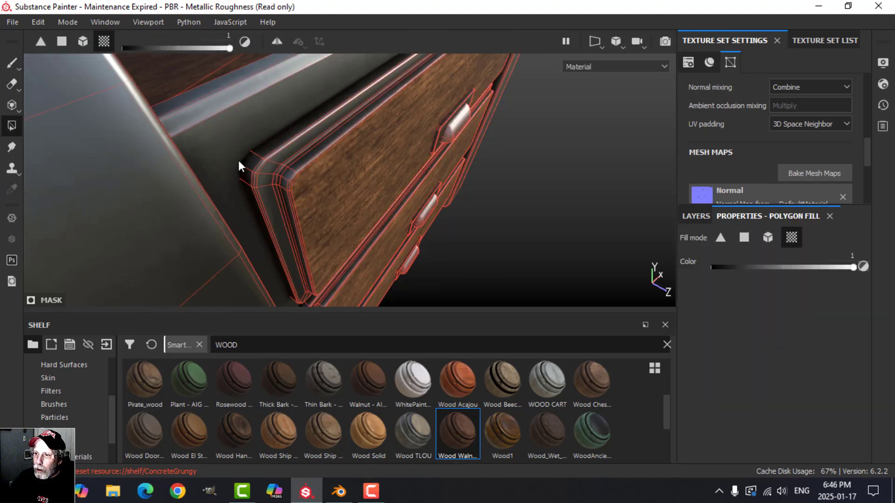
left_click(769, 237)
left_click(348, 185)
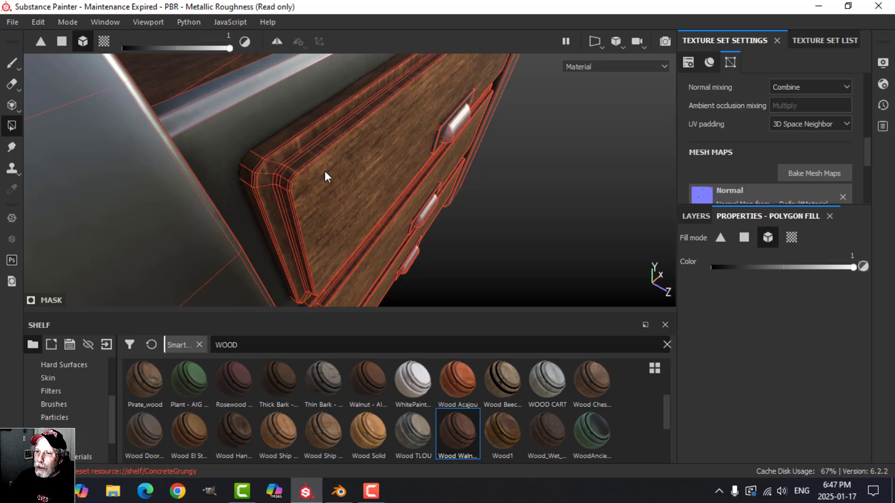
Step: Remove the wood from the drawers' outer rims by filling their UV chunks in the mask with color 0
key("x")
left_click(792, 237)
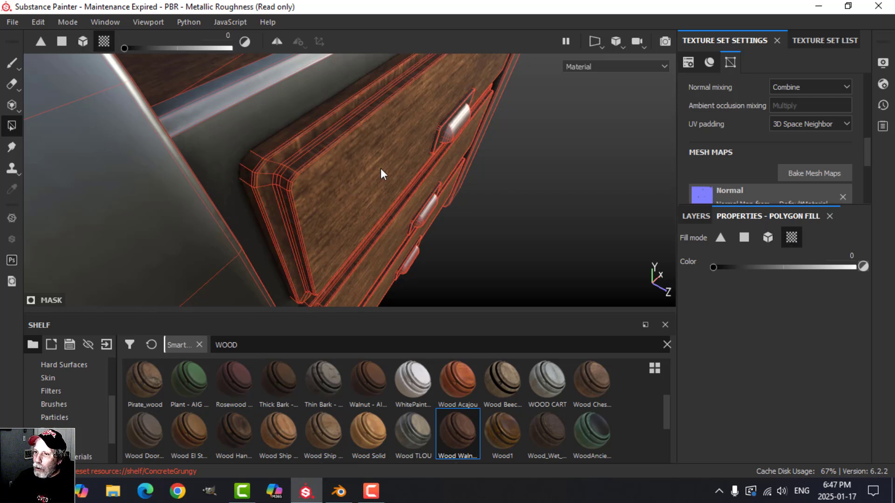
left_click(259, 151)
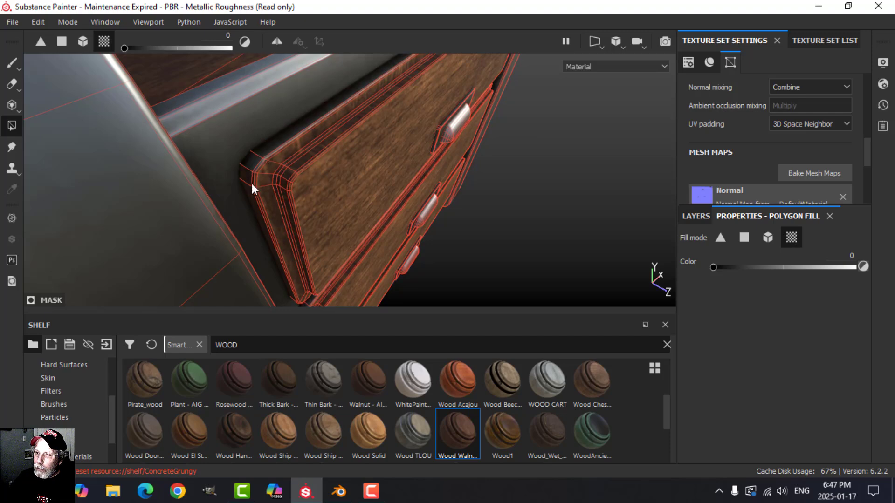
left_click(261, 171)
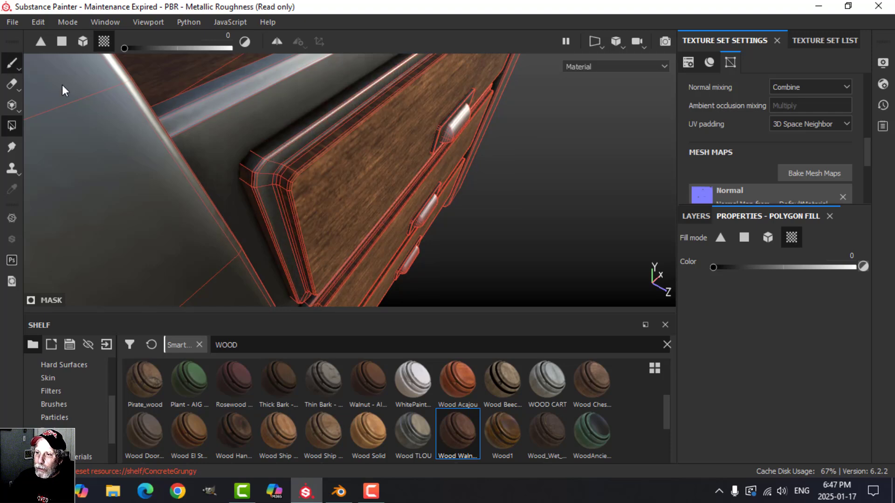
left_click(12, 63)
mouse_move(187, 187)
left_mouse_down("alt")
mouse_move(314, 184)
mouse_move(232, 152)
mouse_move(236, 110)
mouse_move(210, 156)
mouse_move(229, 164)
left_mouse_up("alt")
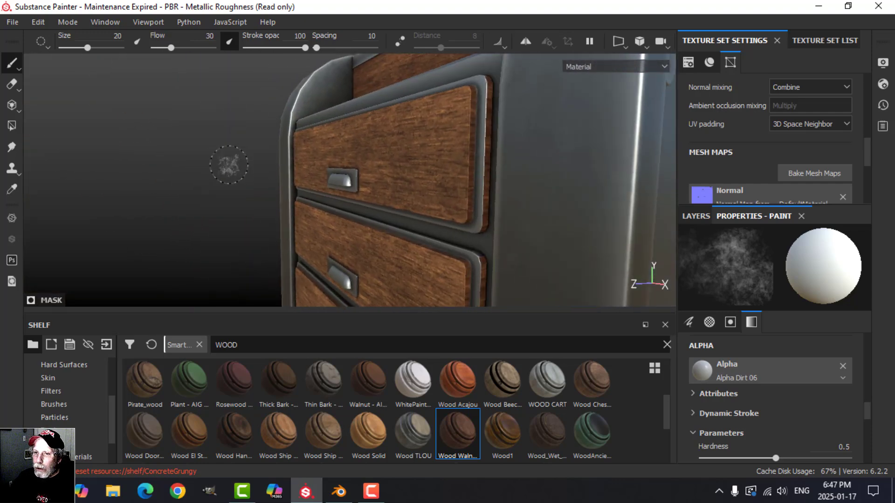
Step: Clear the remaining wood from the drawers' opposite side edges with the UV chunk fill at color 0
left_click(12, 125)
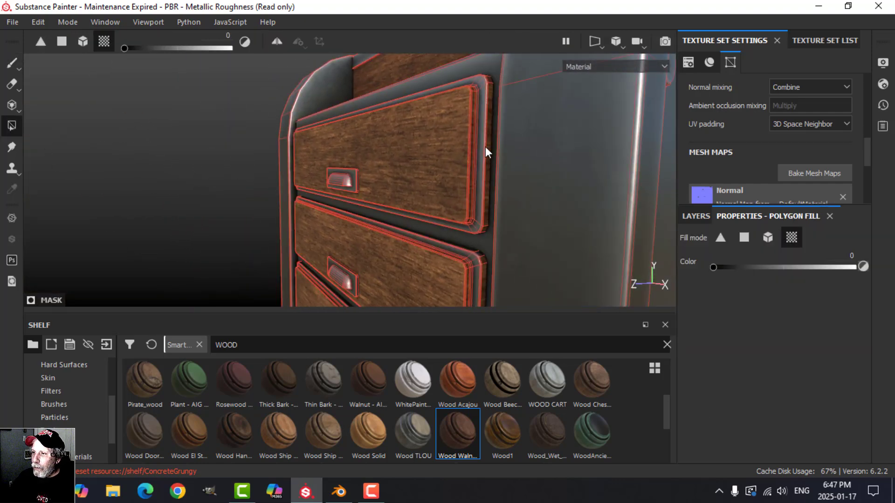
left_click_drag(479, 122, 453, 214, "alt")
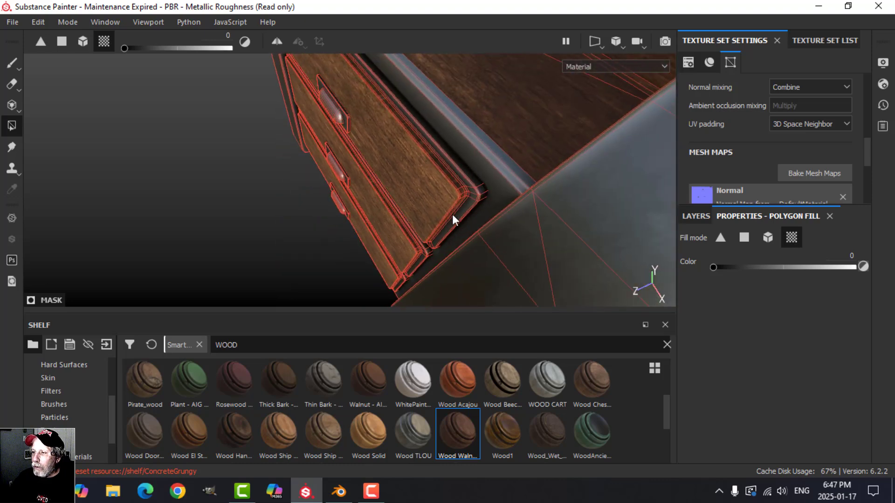
left_click_drag(390, 251, 414, 186, "alt")
scroll(405, 191, "up", 5)
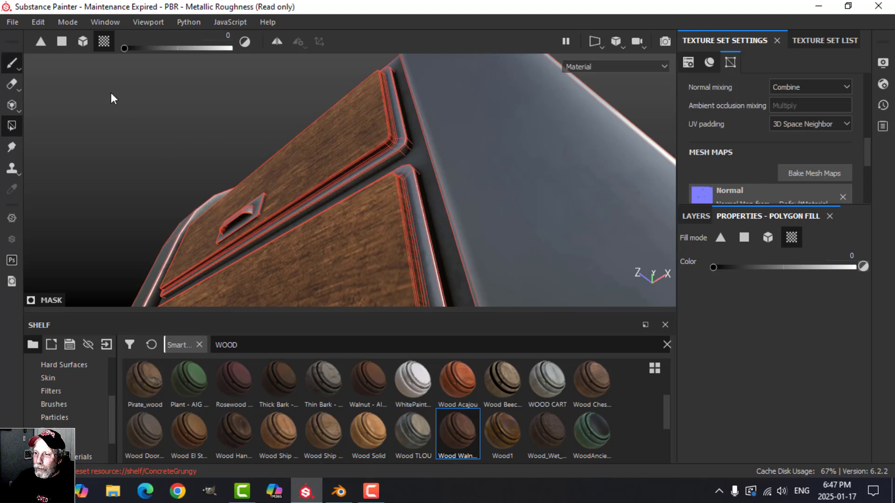
mouse_move(110, 97)
left_mouse_down("alt")
mouse_move(475, 256)
mouse_move(315, 192)
mouse_move(425, 224)
mouse_move(402, 199)
mouse_move(378, 192)
left_mouse_up("alt")
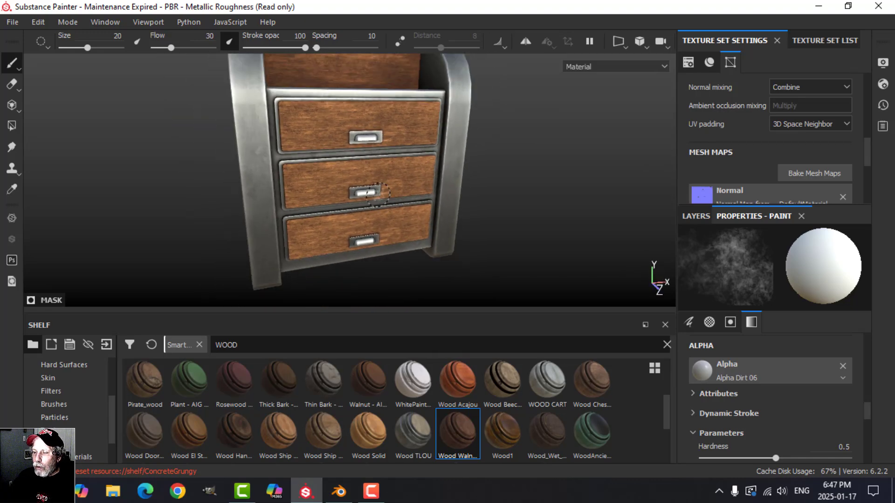
right_click_drag(377, 193, 371, 242, "alt")
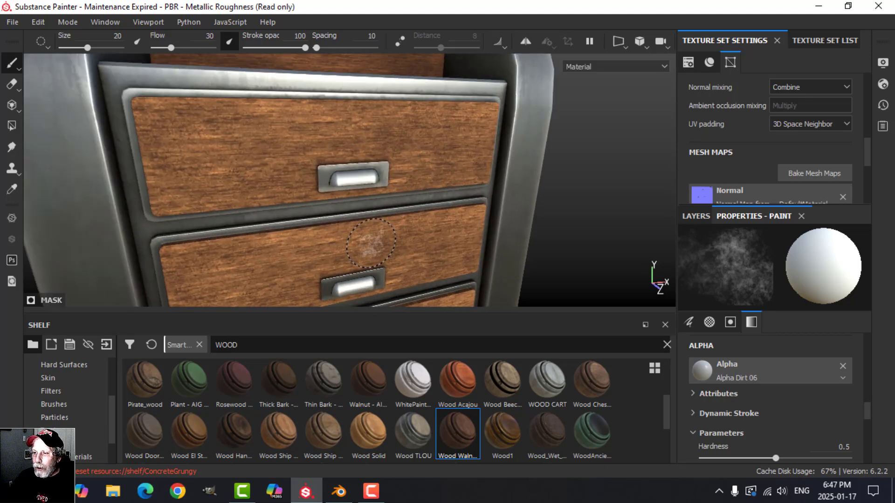
scroll(376, 224, "down", 5)
left_click_drag(378, 219, 455, 200, "alt")
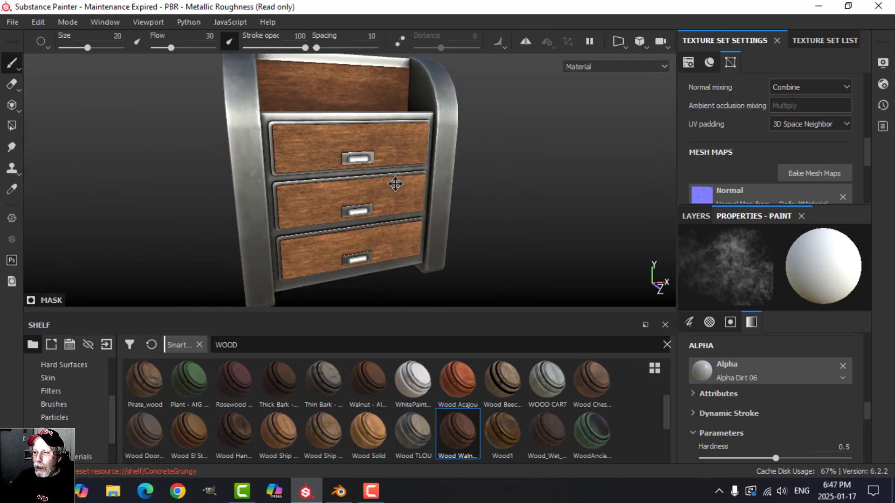
mouse_move(394, 203)
left_mouse_down("alt")
mouse_move(415, 232)
mouse_move(394, 218)
left_mouse_up("alt")
scroll(414, 232, "down", 3)
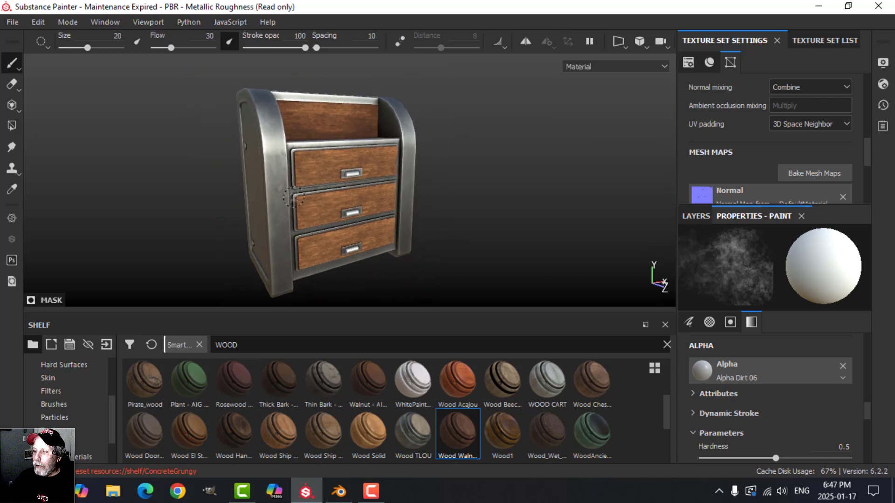
Step: Copy the Dirt and Curvature layers together from the METAL folder
left_click(697, 216)
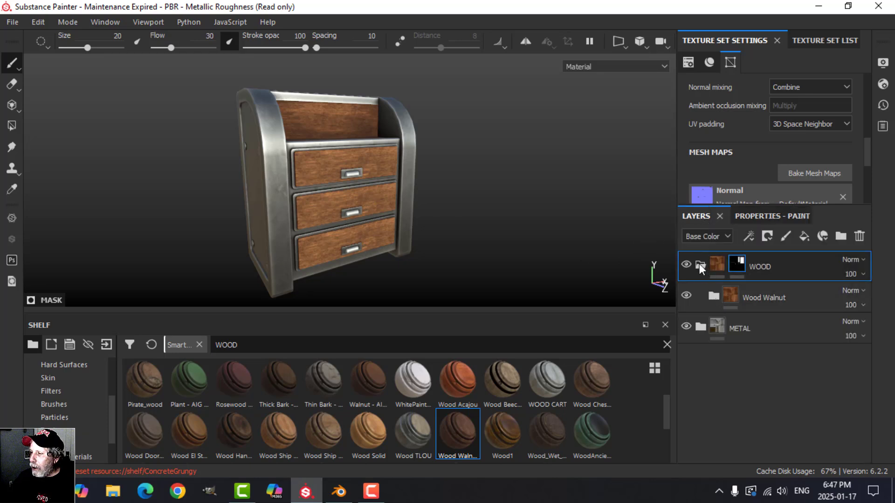
left_click(740, 298)
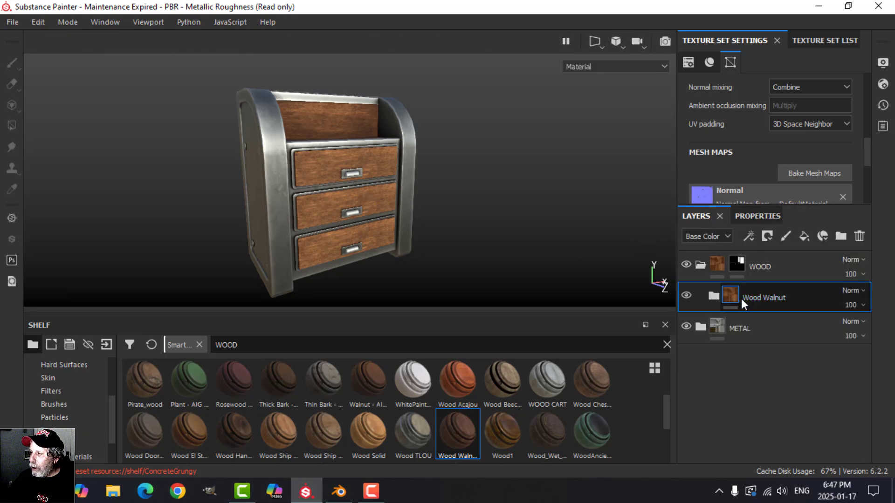
left_click(700, 328)
left_click(718, 359)
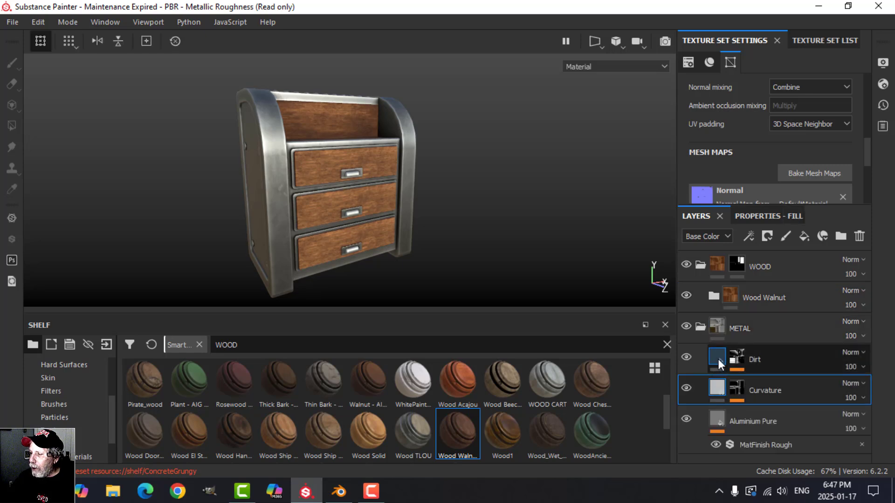
left_click(772, 385, "ctrl")
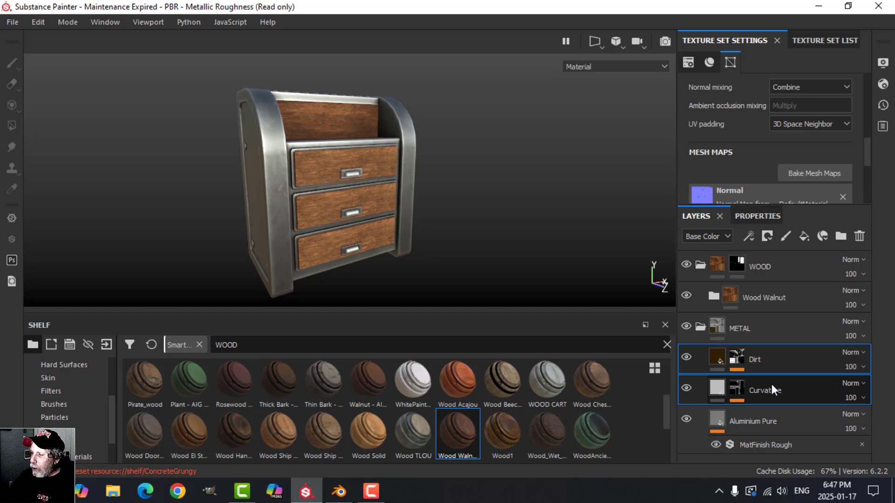
right_click(771, 384)
left_click(754, 256)
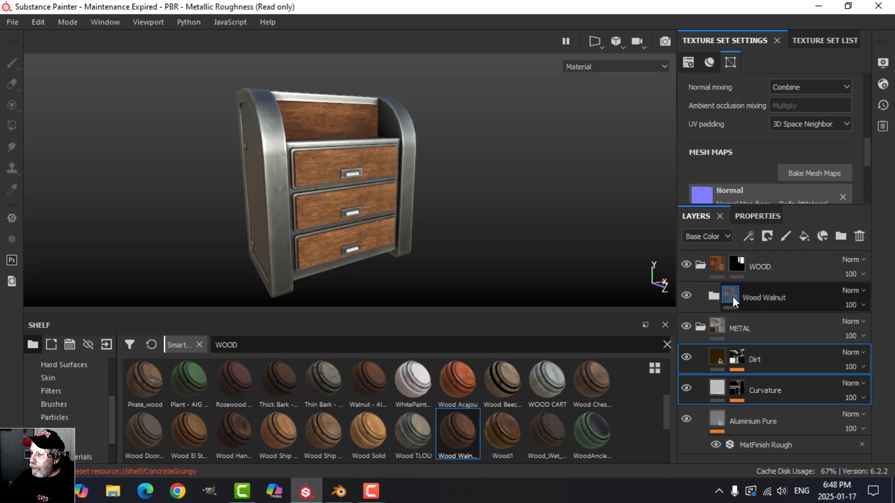
Step: Paste the copied Dirt and Curvature layers above Wood Walnut inside the WOOD folder
left_click(731, 296)
right_click(780, 296)
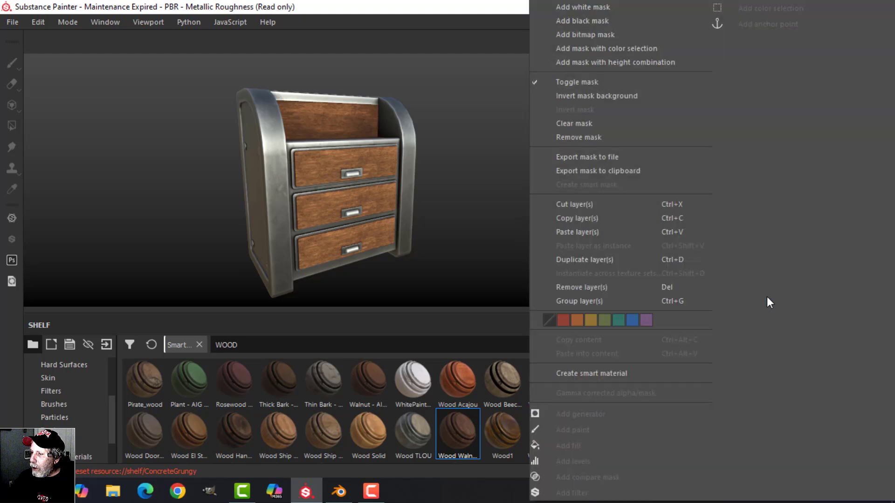
left_click(596, 236)
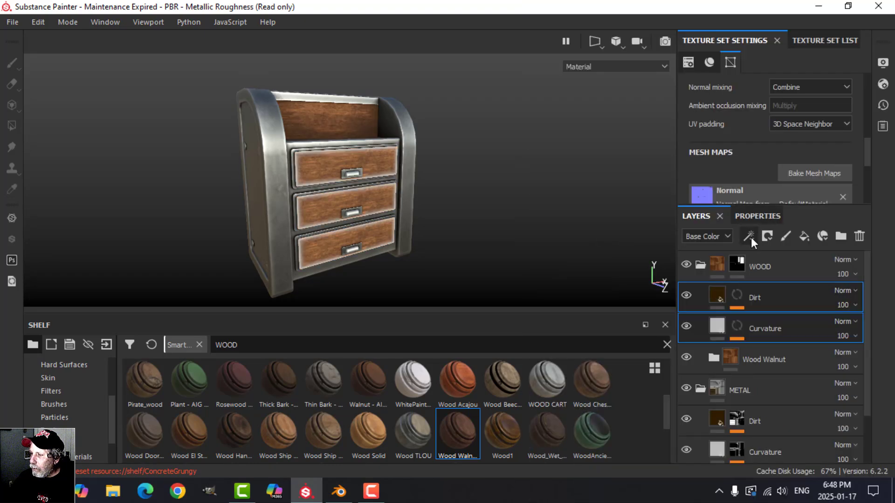
left_click(687, 295)
left_click(686, 295)
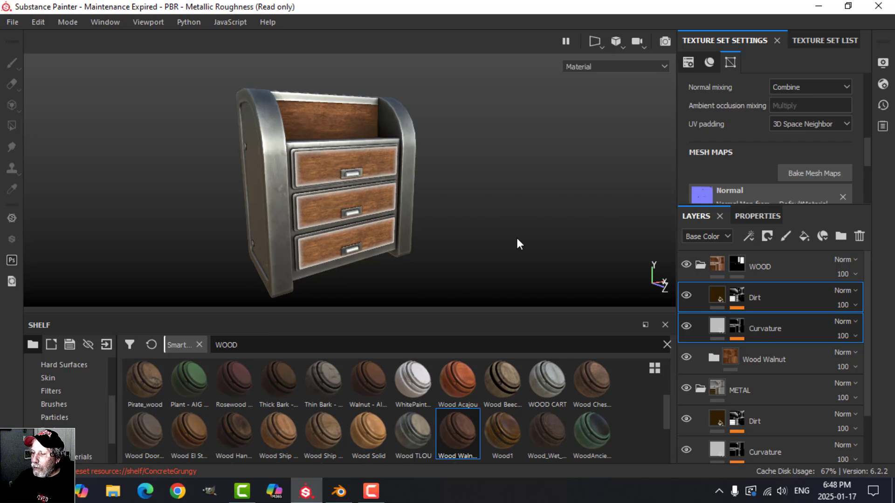
Step: Delete the Paint effect from the mask of the WOOD folder's Curvature layer
left_click(733, 328)
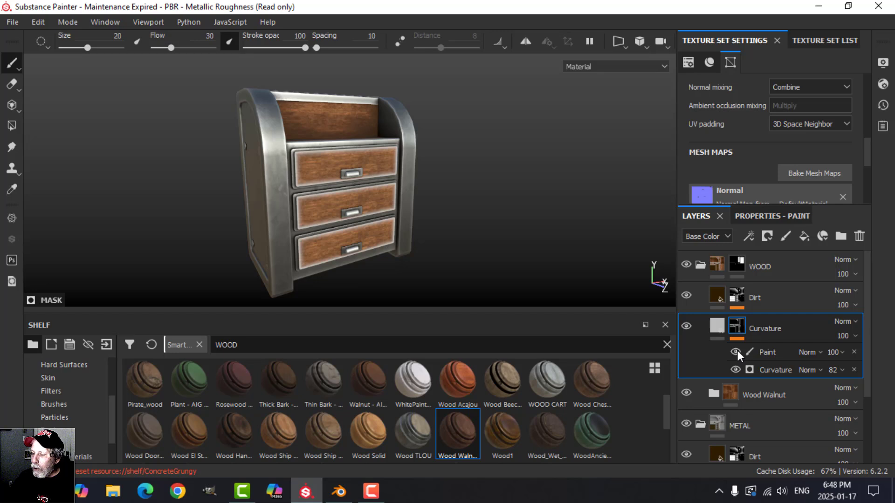
left_click(760, 352)
left_click(854, 353)
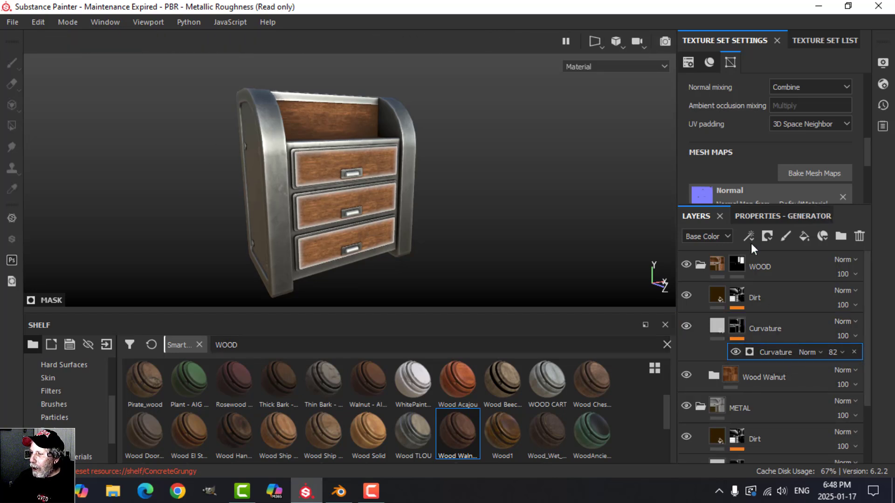
Step: Set the Global Balance of the wood's Curvature generator to 0.08 to thin the edge highlights
left_click(756, 216)
left_click_drag(747, 371, 708, 373)
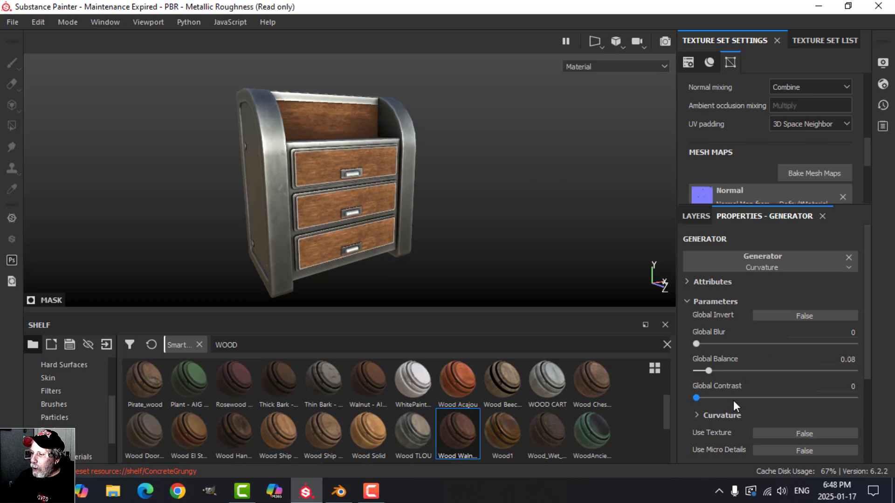
left_click(695, 416)
scroll(781, 402, "down", 3)
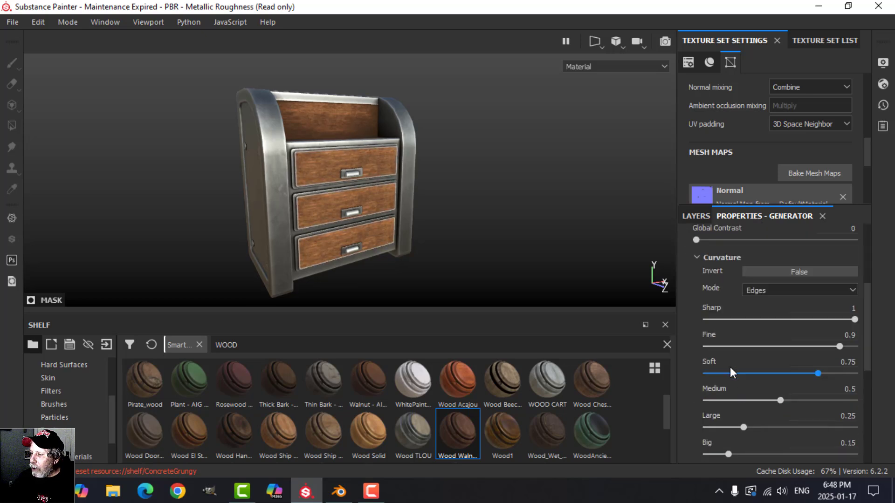
left_click(698, 258)
scroll(430, 261, "up", 5)
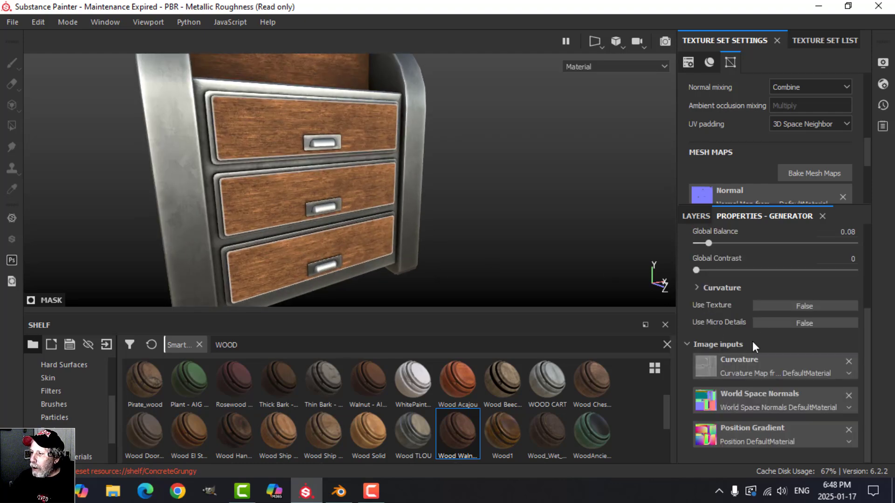
Step: Lower the opacity of the wood's Curvature generator effect to 35
left_click(695, 218)
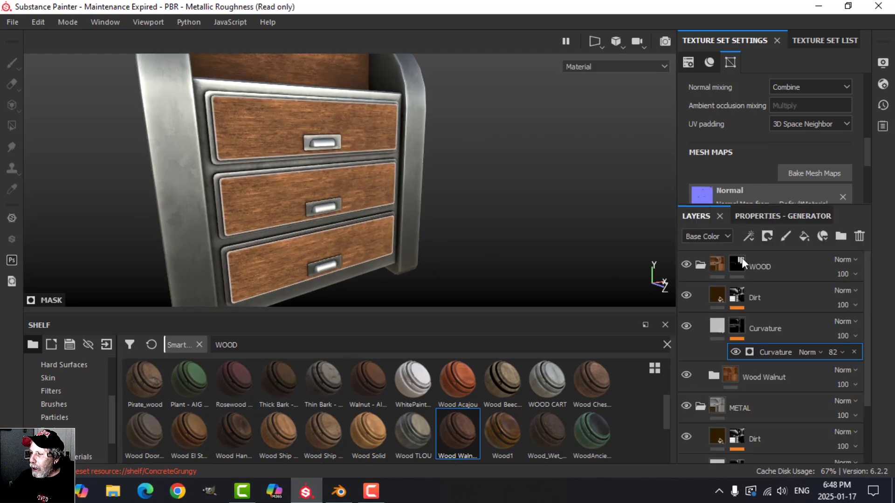
left_click(837, 354)
left_click_drag(871, 375, 847, 375)
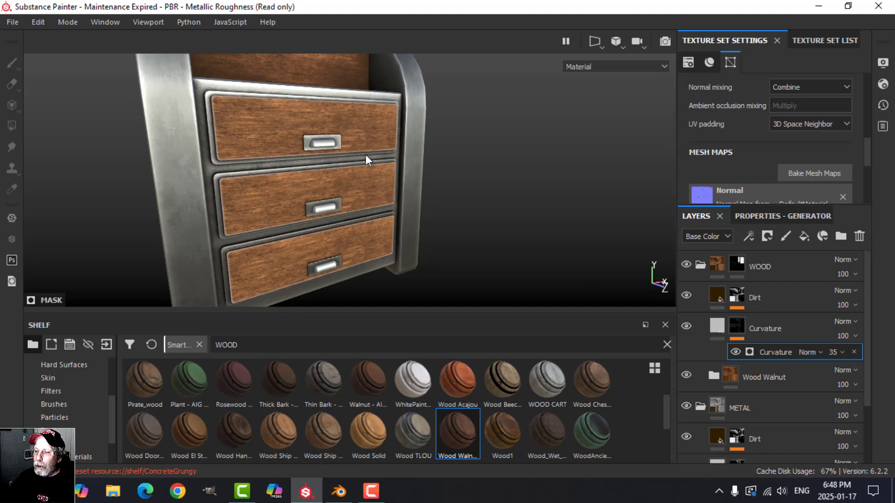
left_click_drag(365, 155, 367, 183, "alt")
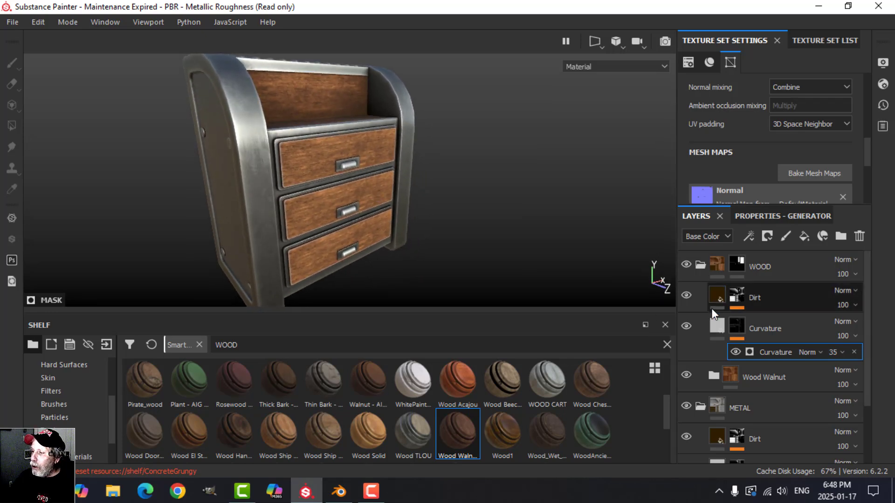
Step: Set the Dirt Level of the Dirt generator in the WOOD folder to 0.42
left_click(741, 293)
left_click(774, 322)
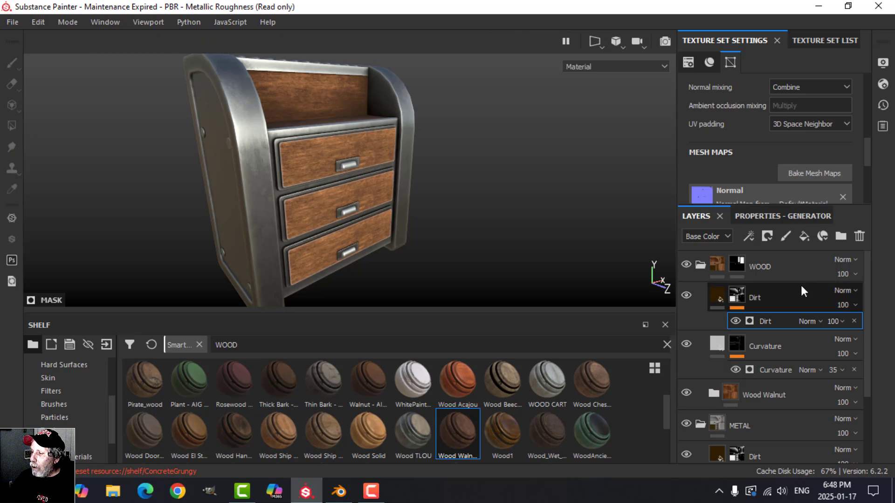
left_click(778, 219)
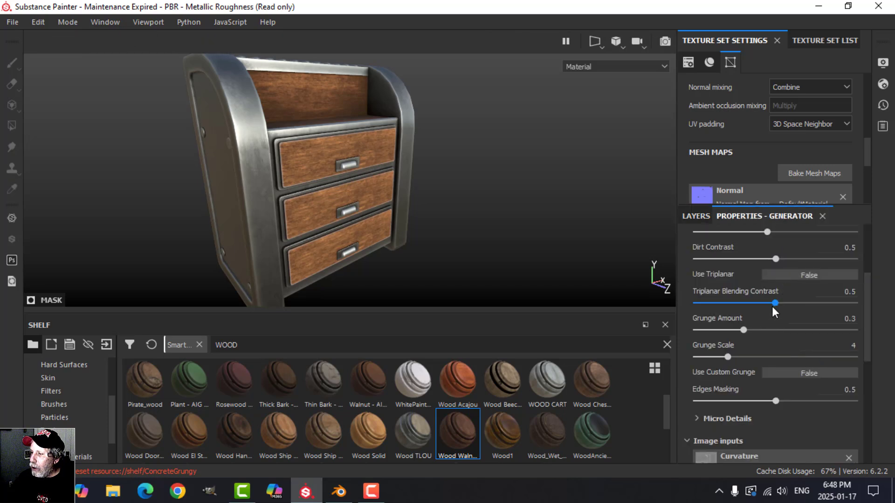
scroll(773, 303, "up", 2)
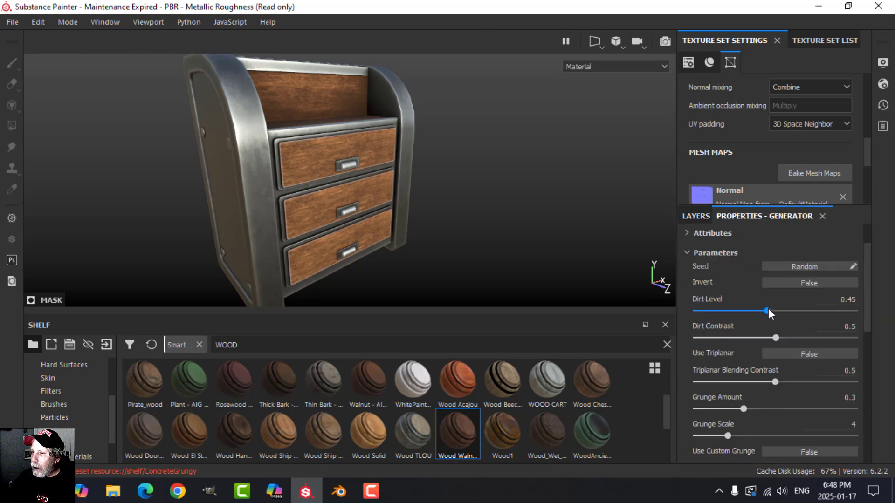
left_click_drag(769, 308, 749, 306)
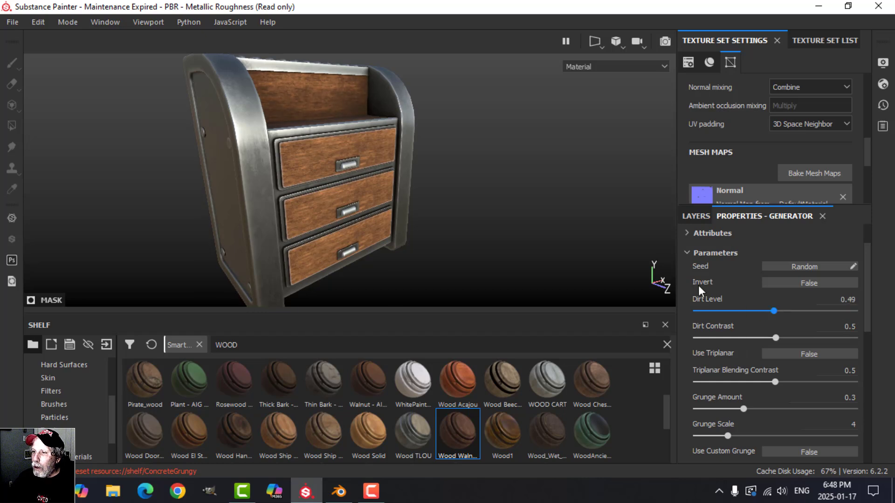
left_click_drag(772, 312, 765, 312)
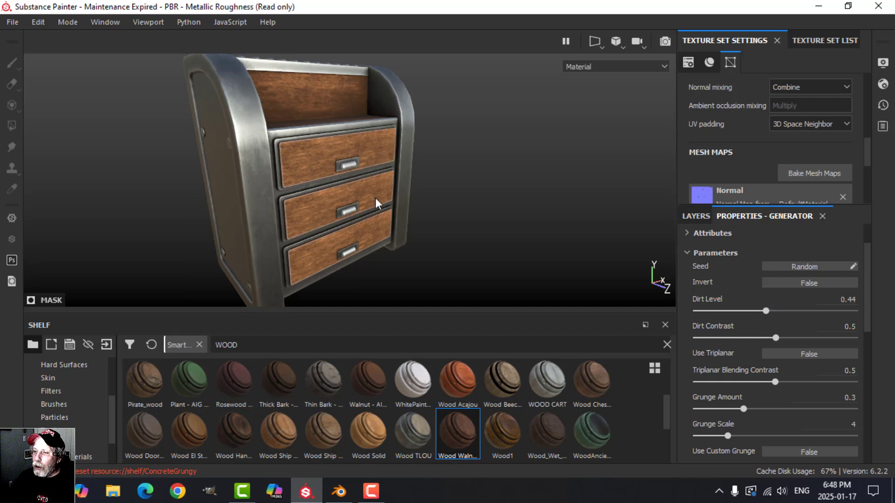
left_click_drag(376, 204, 394, 236, "alt")
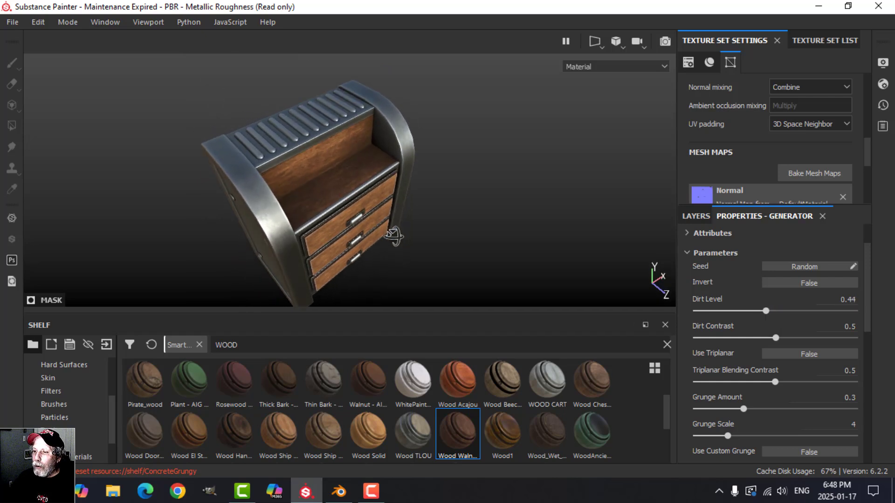
left_click_drag(766, 311, 763, 310)
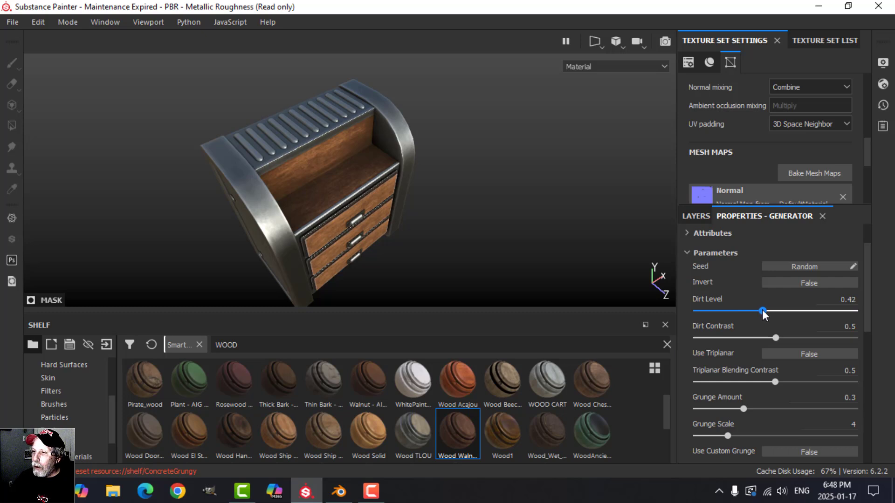
left_click_drag(444, 275, 413, 250, "alt")
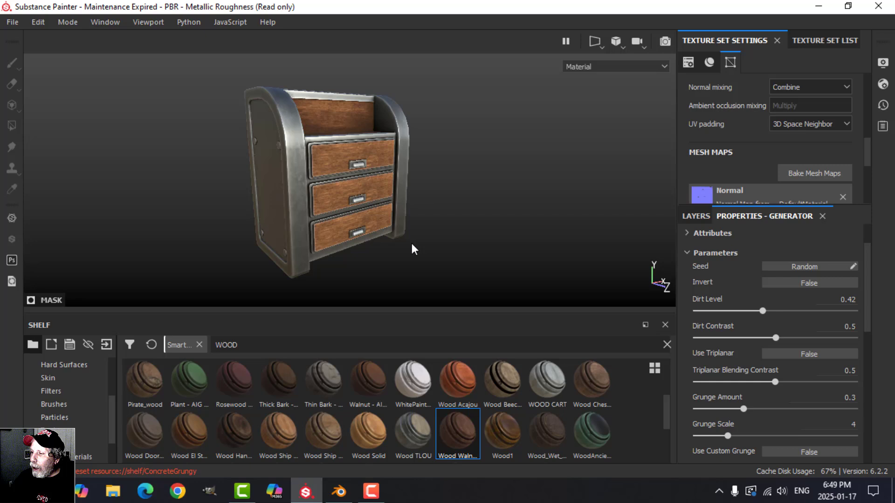
Step: Add a fill layer above Aluminium Pure in the METAL folder with only the height channel active, set to -0.1101
left_click(688, 221)
left_click(702, 266)
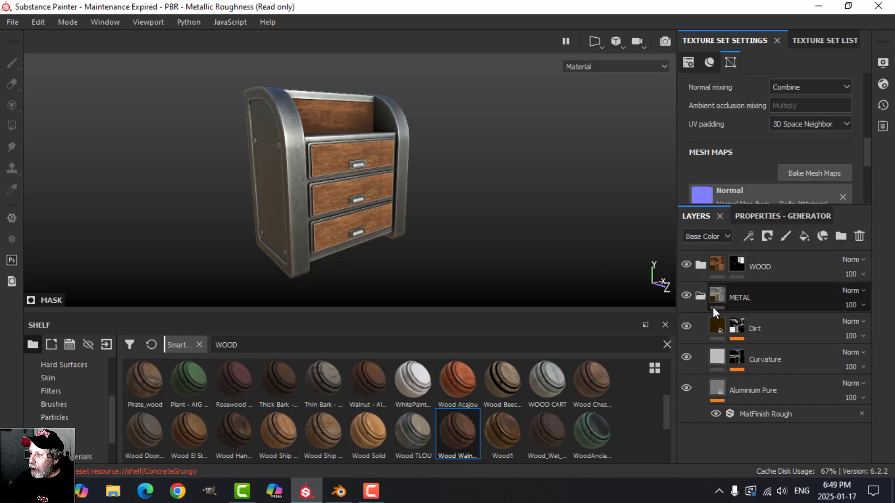
left_click(722, 323)
left_click(726, 394)
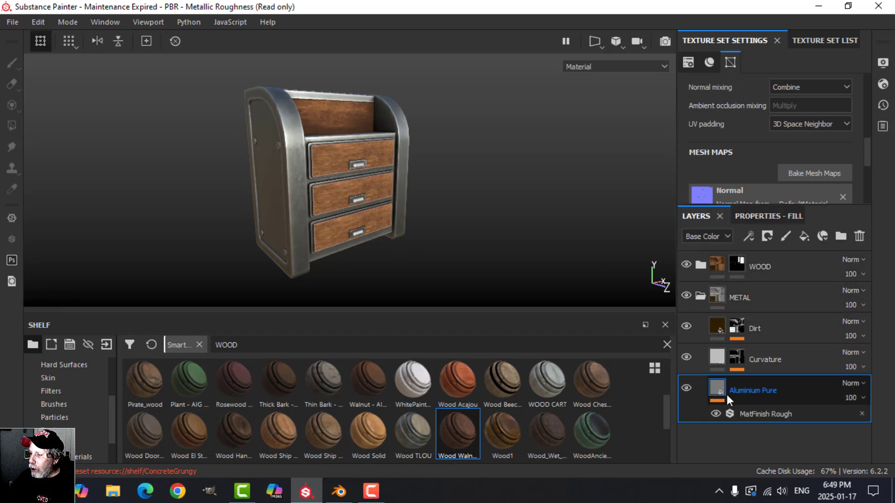
left_click(774, 217)
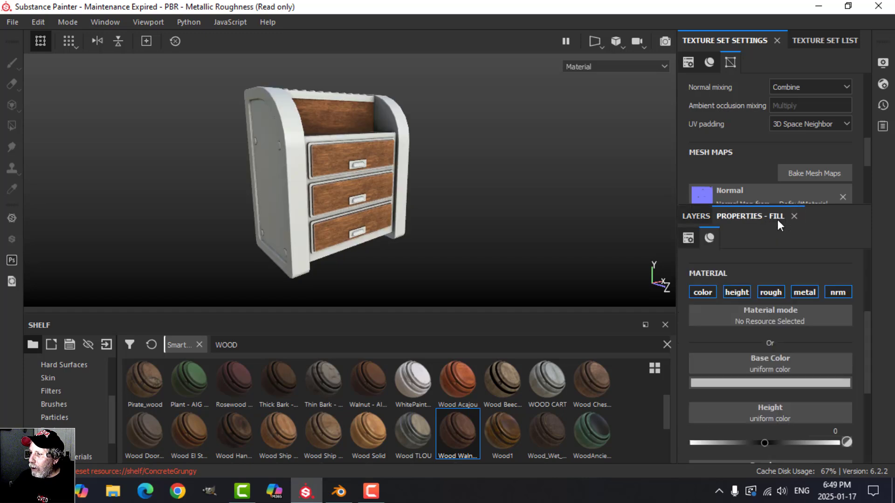
left_click(737, 293)
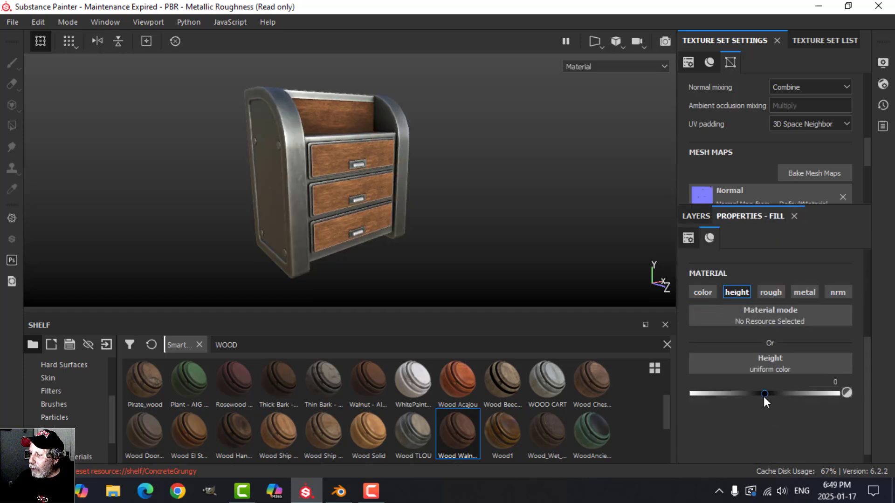
left_click_drag(764, 396, 756, 394)
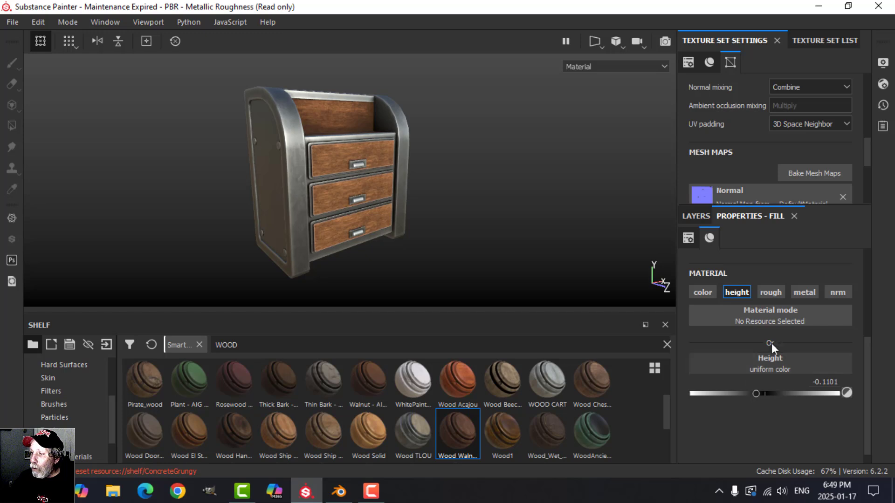
Step: Add a black mask with a fill effect to the new height layer and show that fill's properties
left_click(689, 216)
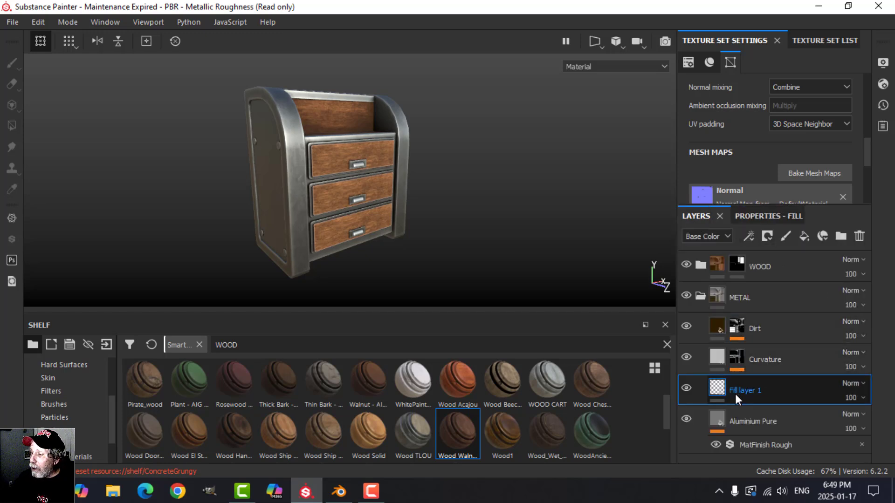
left_click(767, 236)
left_click(781, 270)
left_click(755, 235)
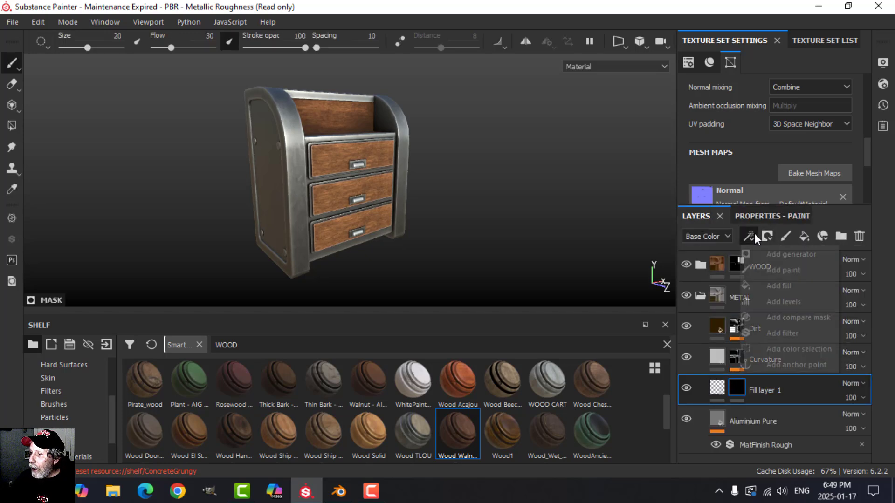
left_click(784, 285)
left_click(771, 217)
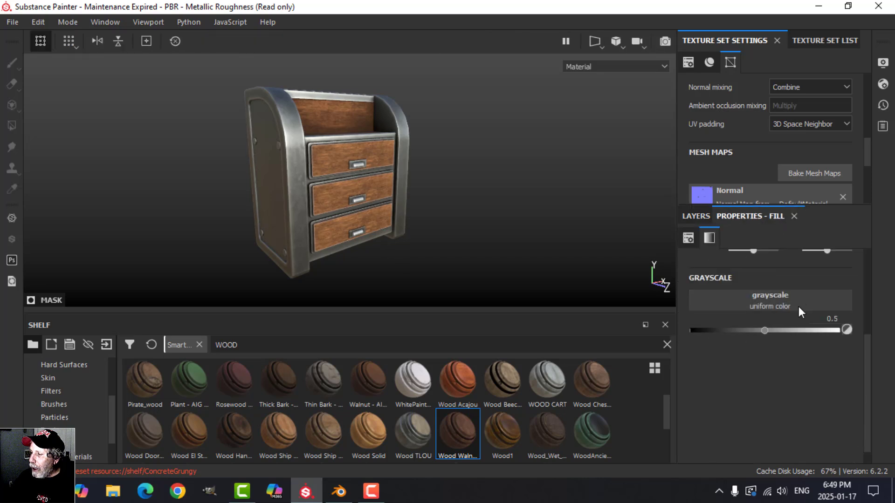
Step: Assign the Grunge Dirt Scratchy texture as the grayscale source of the height layer's mask fill
left_click(773, 302)
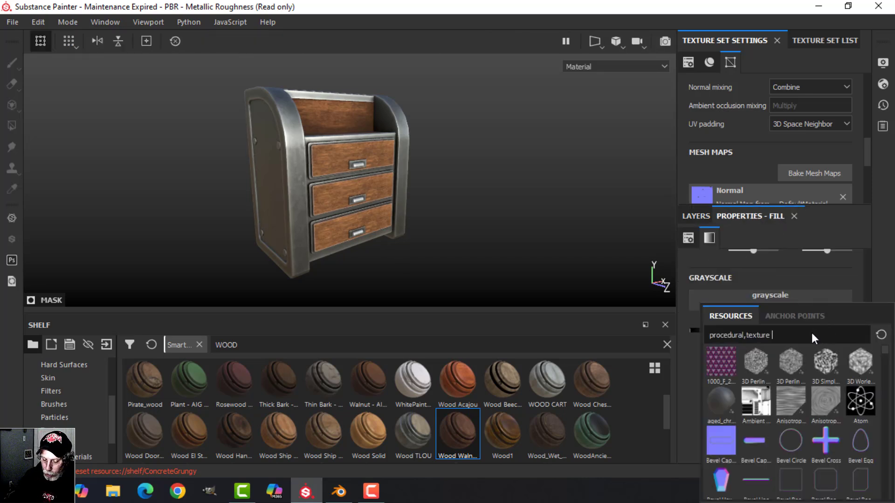
type("SCRAT")
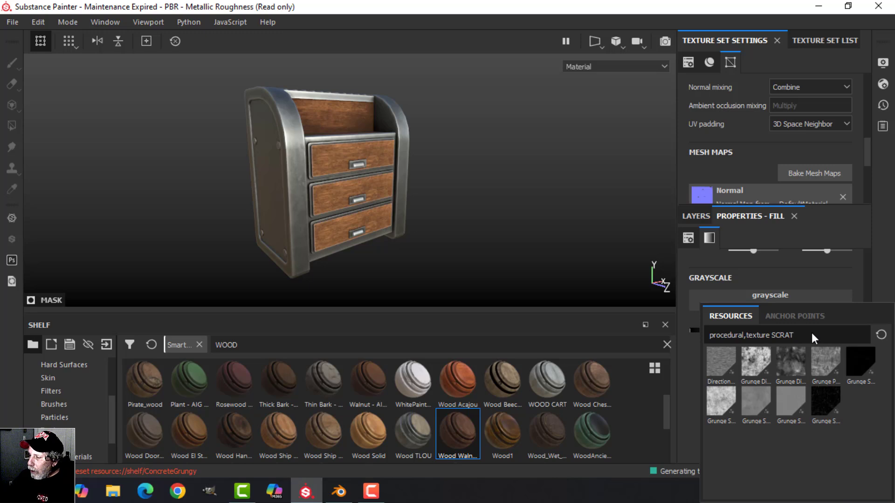
mouse_move(785, 365)
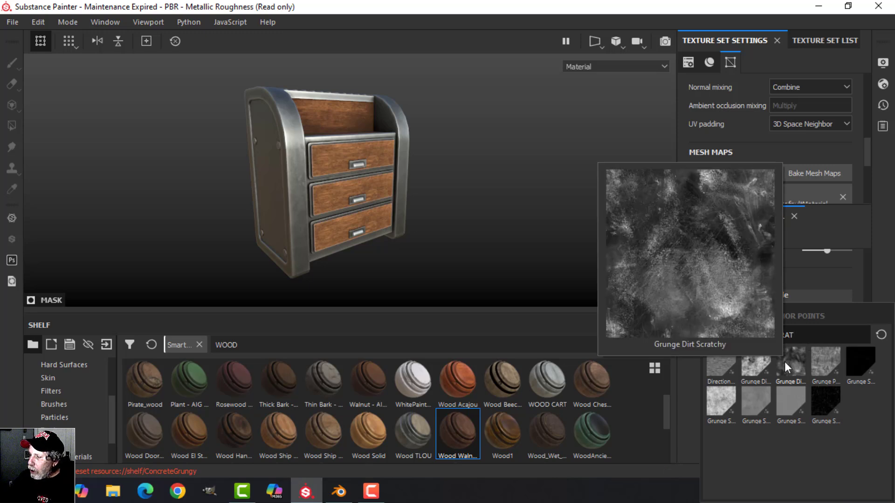
left_click(785, 361)
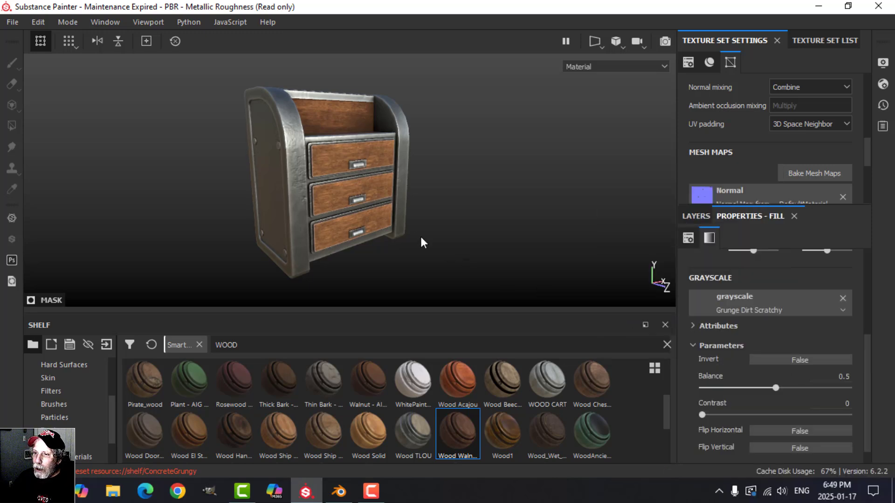
scroll(308, 177, "up", 2)
scroll(306, 185, "down", 2)
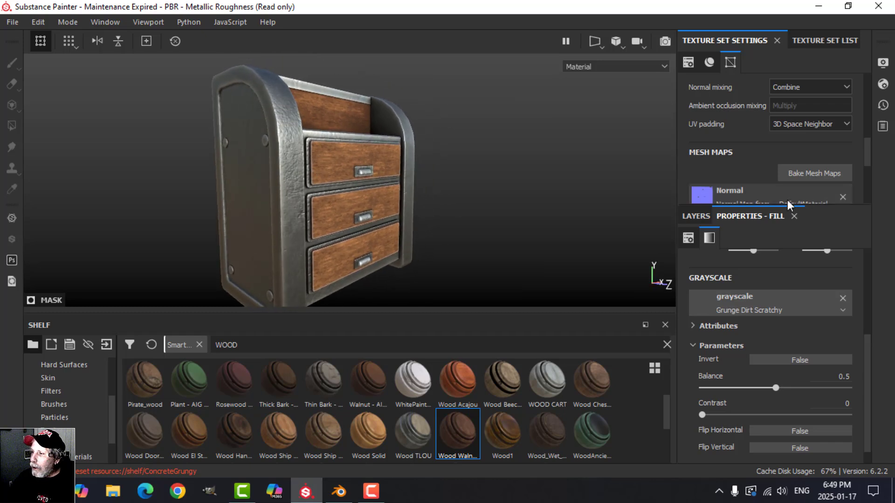
Step: Set the texture set's size to 2048 in its general properties
scroll(769, 182, "up", 5)
left_click(767, 168)
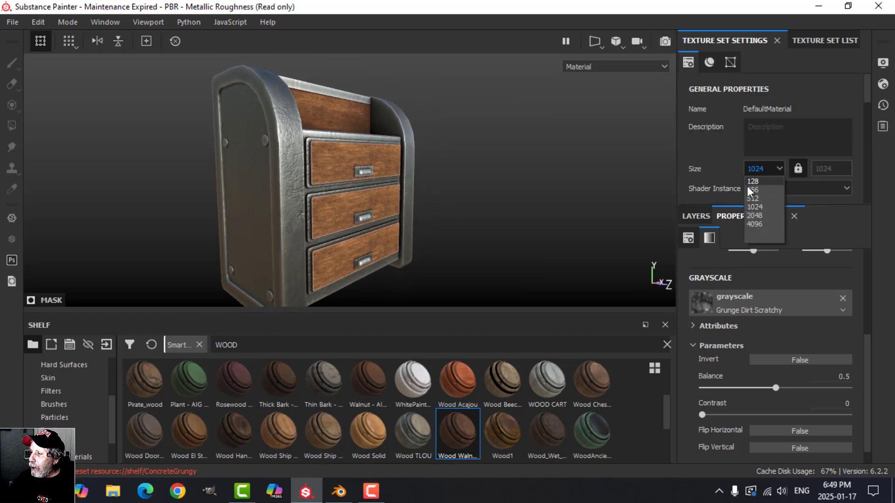
left_click(754, 213)
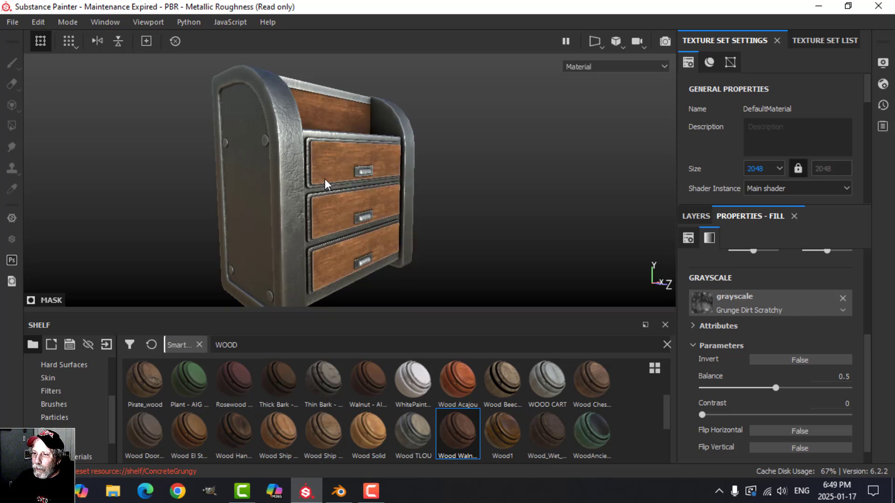
Step: Tune the grunge fill's Balance by trying 0.24 and 0.12 and raising it again, judging the damage on the dresser's metal sides
scroll(301, 172, "up", 1)
left_click_drag(301, 172, 327, 186, "alt")
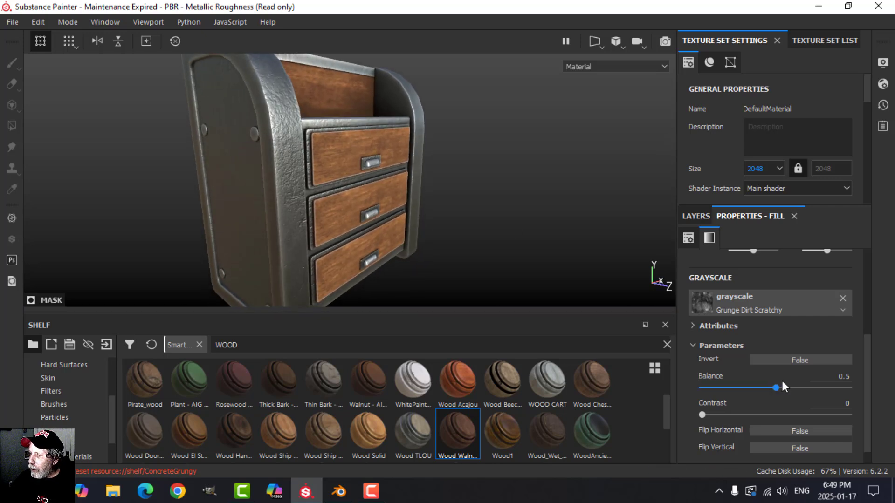
left_click_drag(777, 389, 738, 388)
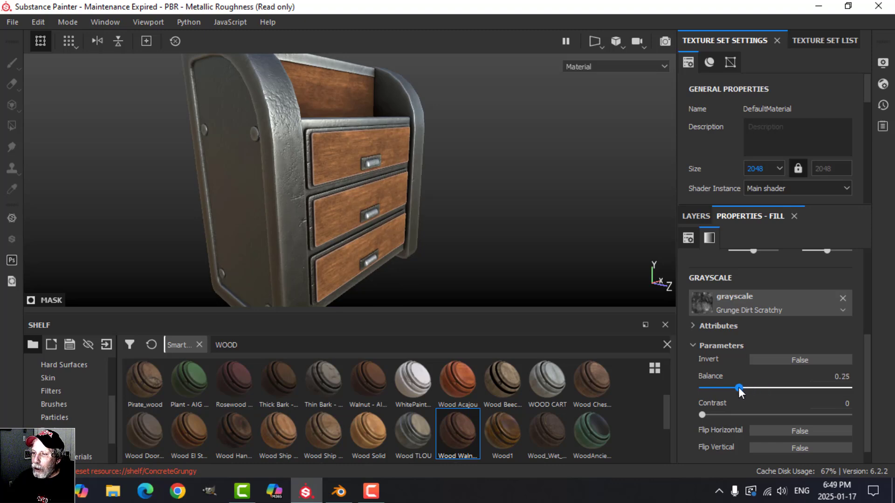
left_click_drag(261, 229, 472, 172, "alt")
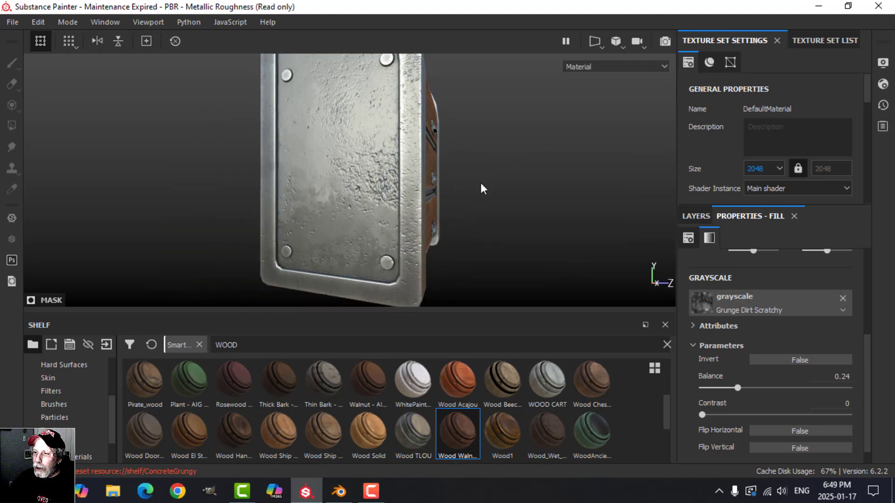
left_click_drag(739, 388, 720, 390)
left_click_drag(480, 196, 329, 241, "alt")
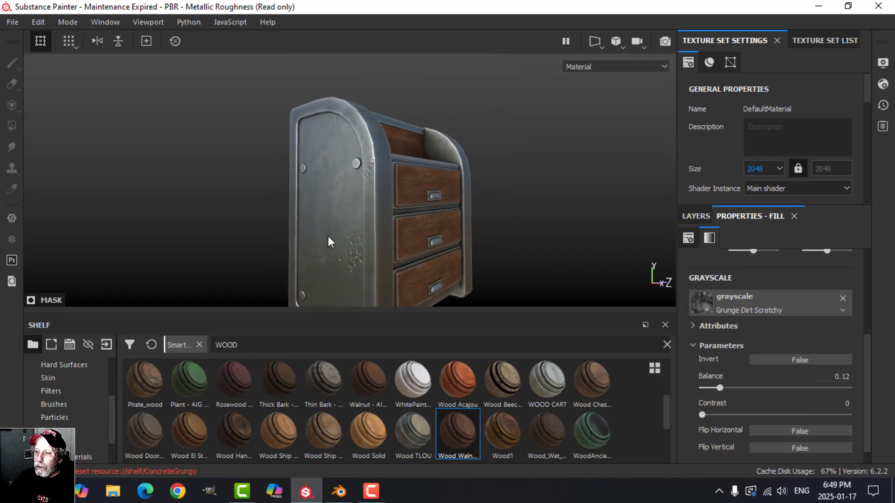
left_click_drag(433, 211, 396, 243, "alt")
scroll(334, 250, "down", 3)
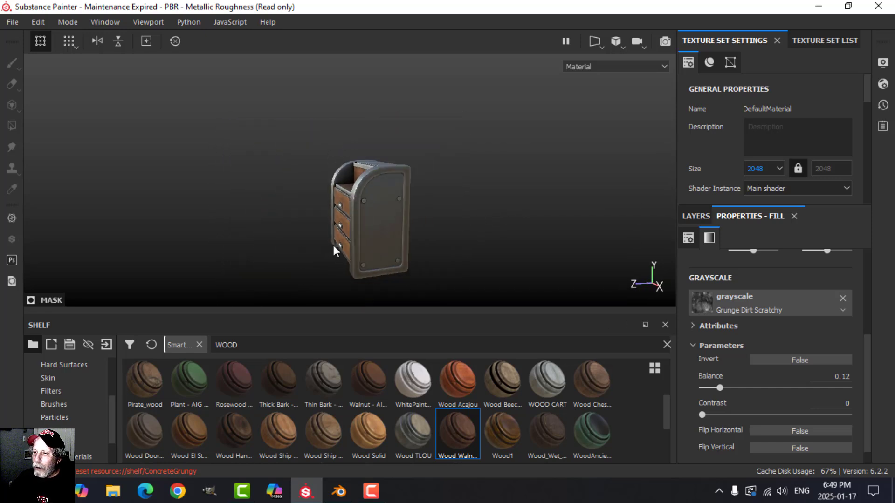
left_click_drag(334, 250, 410, 233, "alt")
scroll(410, 233, "up", 5)
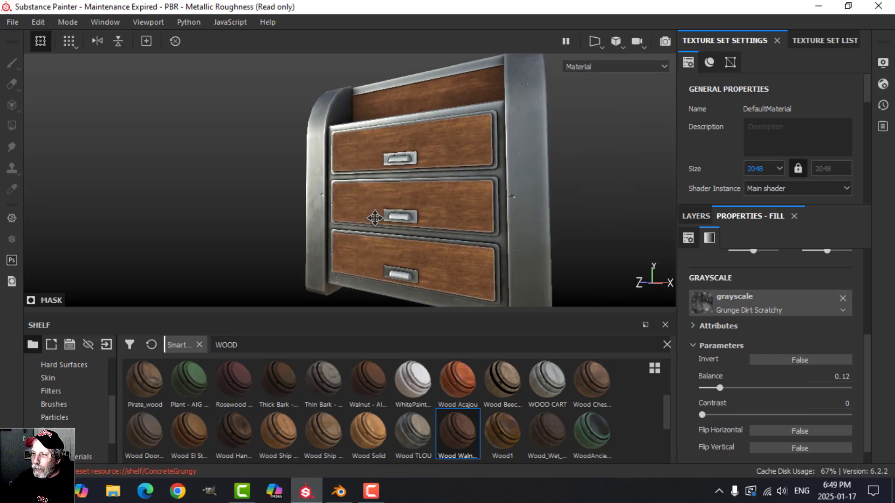
left_click_drag(340, 216, 308, 233, "alt")
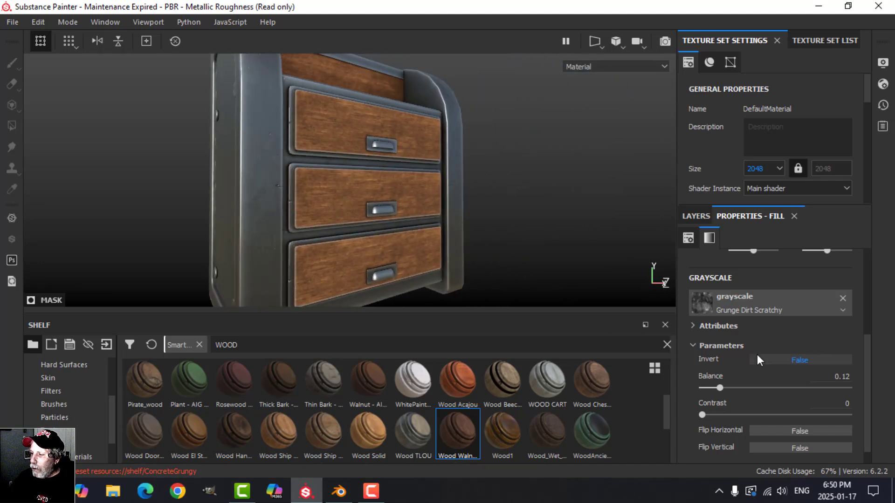
left_click_drag(722, 388, 742, 386)
left_click_drag(270, 152, 335, 224, "alt")
Step: Rename the masked height layer in the METAL folder to Scratches
left_click(701, 216)
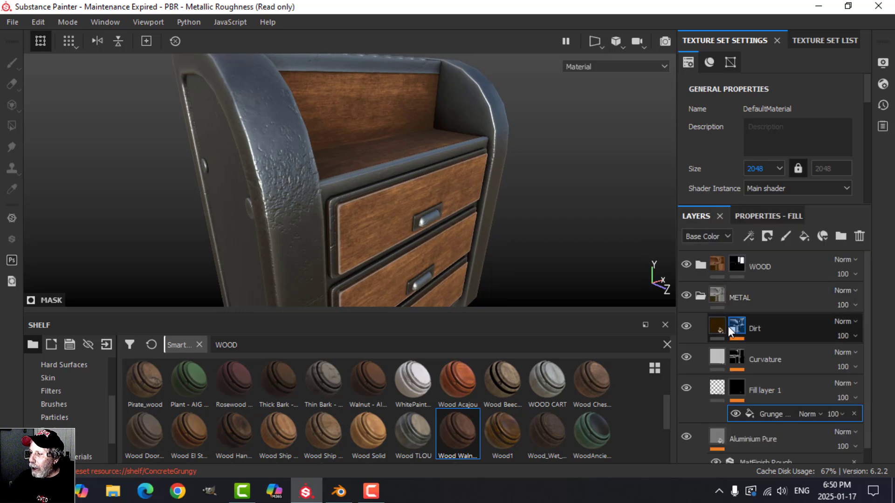
double_click(768, 389)
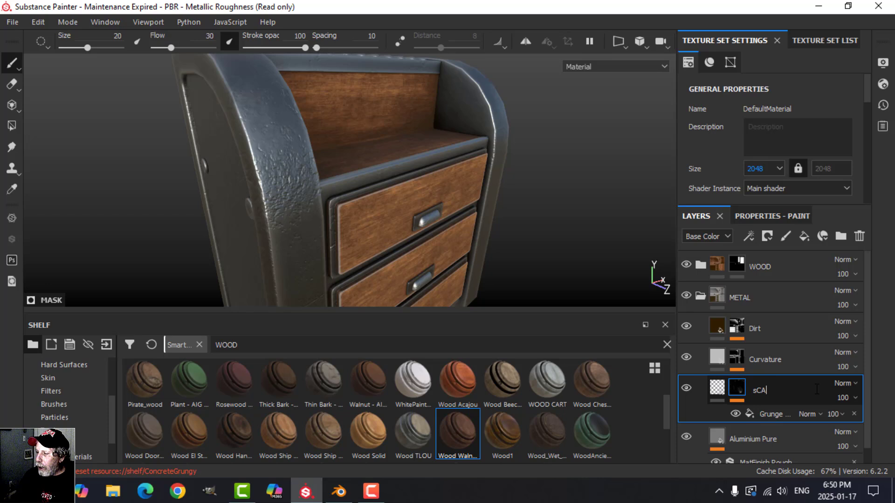
key("Caps_Lock")
type("Scratches")
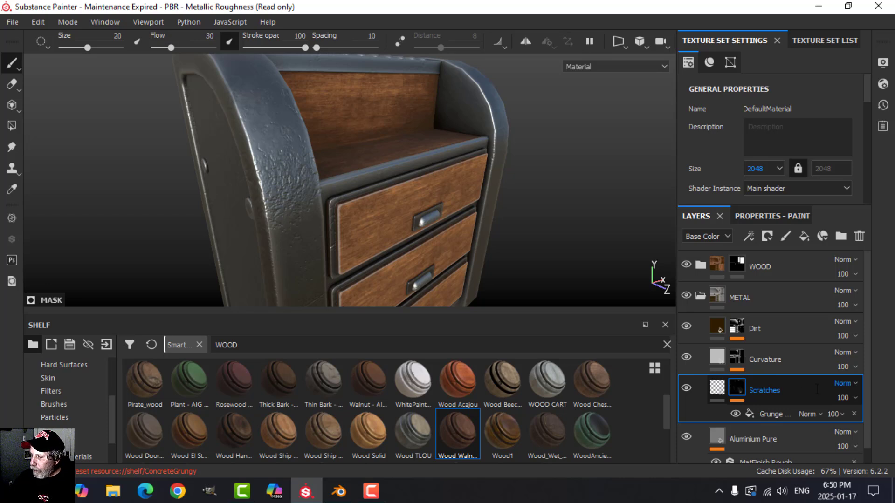
key("Return")
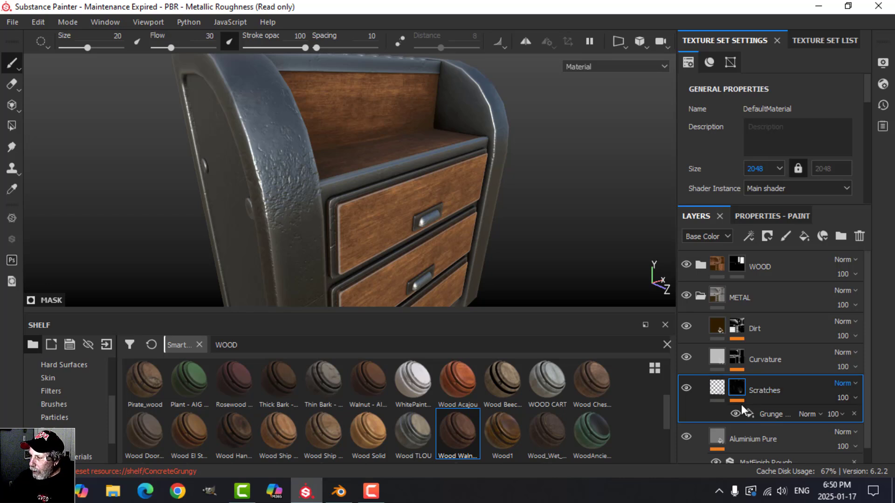
Step: Add a paint effect to the Scratches mask and brush away part of the damage on the curved metal side, undoing the last stroke
left_click(747, 236)
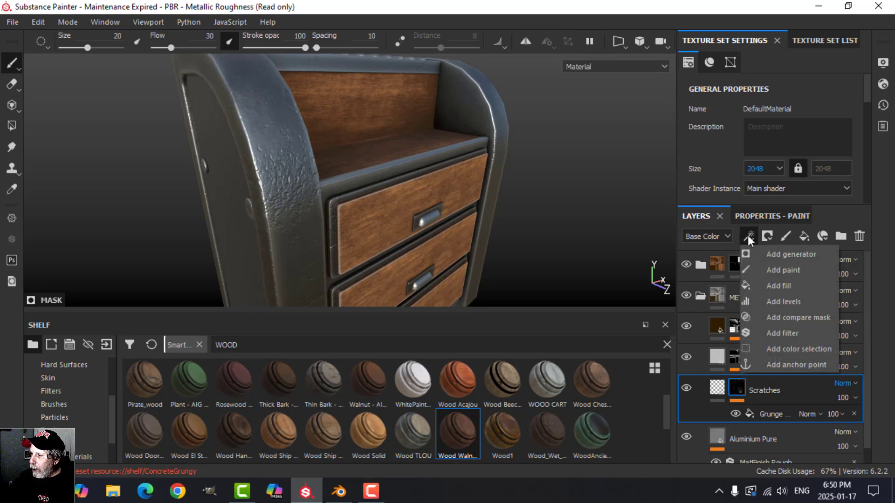
left_click(767, 267)
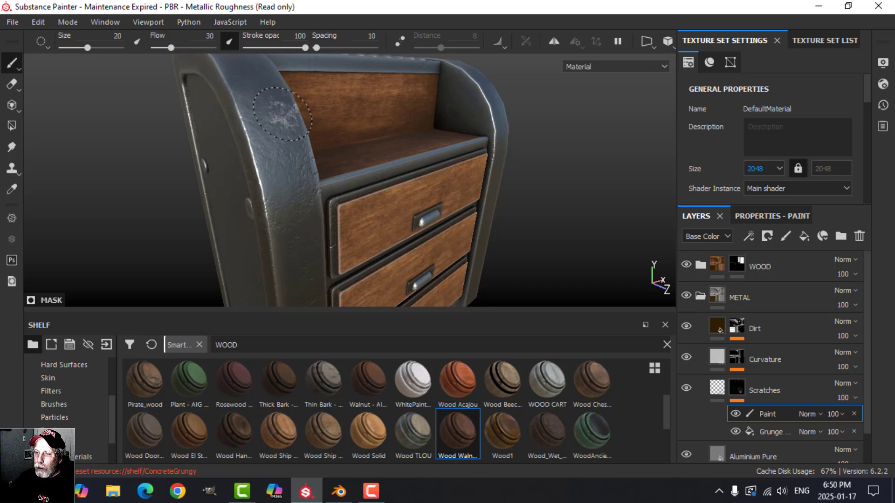
left_click(307, 193)
key("ctrl+z")
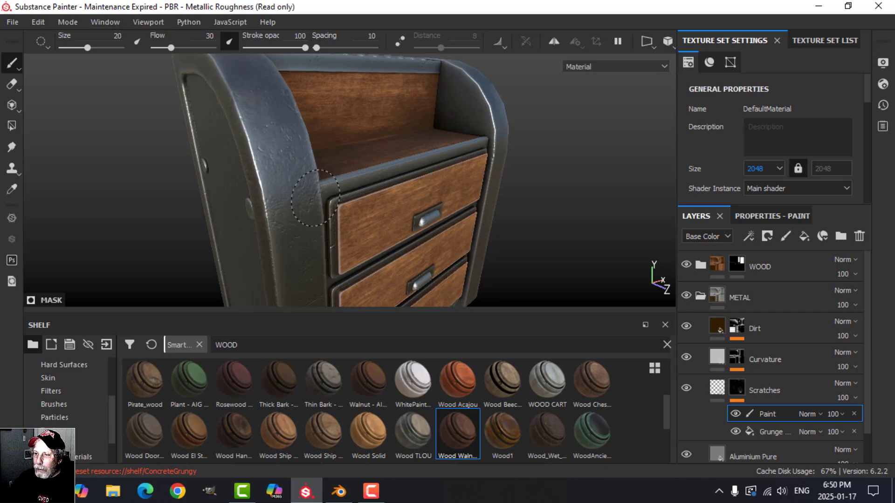
Step: Lower the Balance of the grunge fill in the Scratches mask slightly to thin out the damage on the side panel
left_click_drag(294, 193, 322, 196, "alt")
left_click(780, 427)
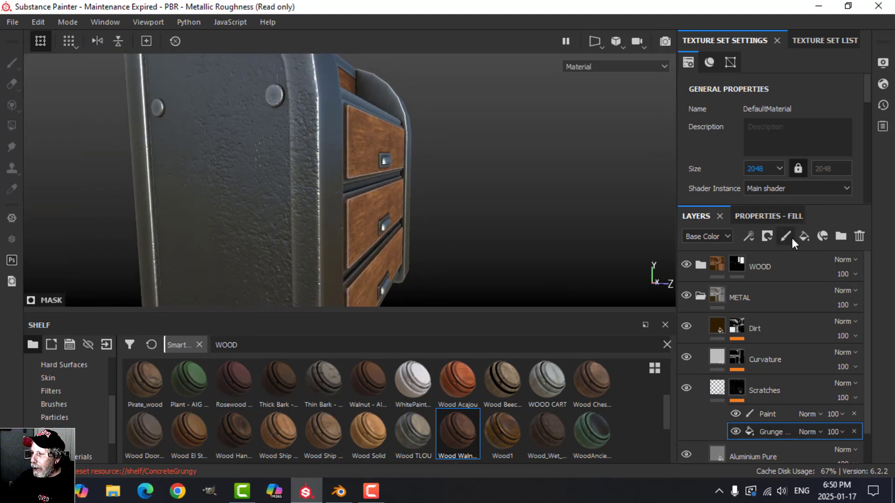
left_click(785, 221)
left_click_drag(743, 388, 729, 388)
left_click(697, 217)
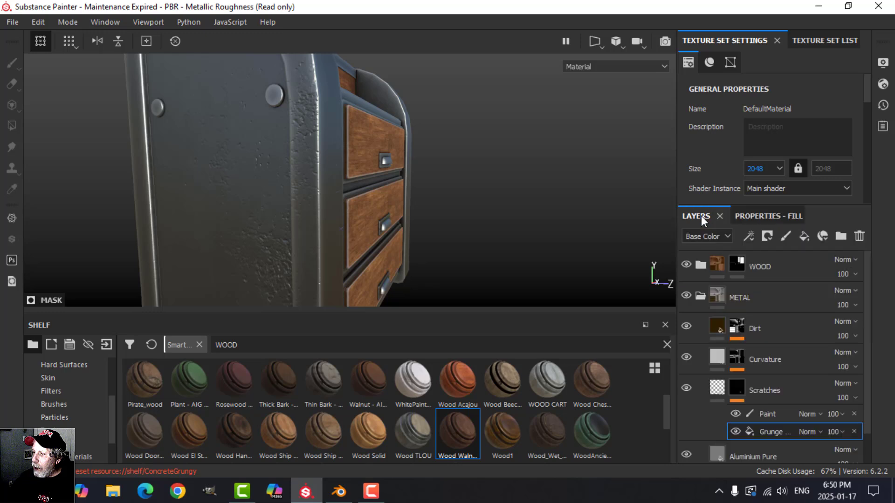
Step: Brush out damage along the side's front edge with the Scratches mask's paint effect, and collapse the METAL folder
left_click(766, 413)
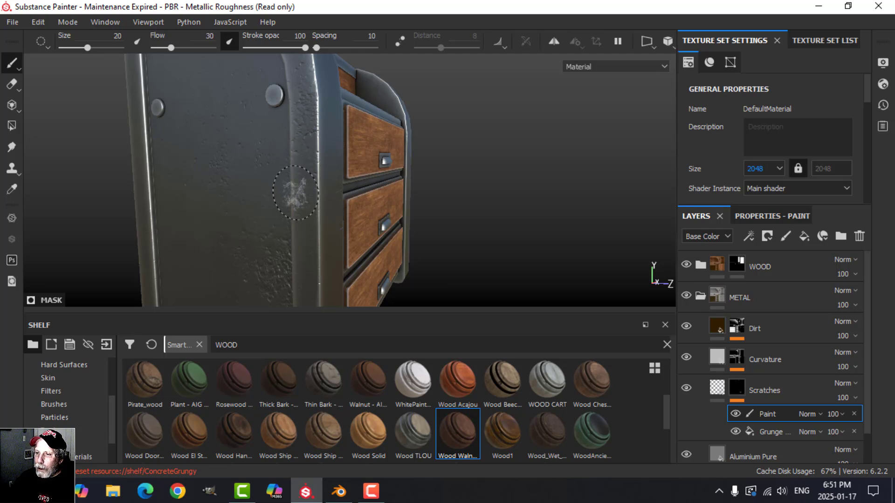
left_click_drag(372, 191, 414, 173, "alt")
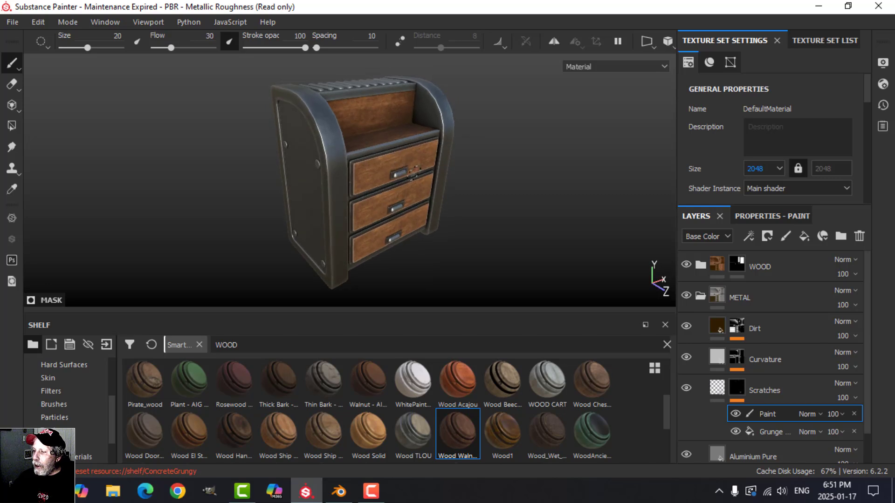
left_click(698, 298)
left_click_drag(474, 176, 422, 222, "alt")
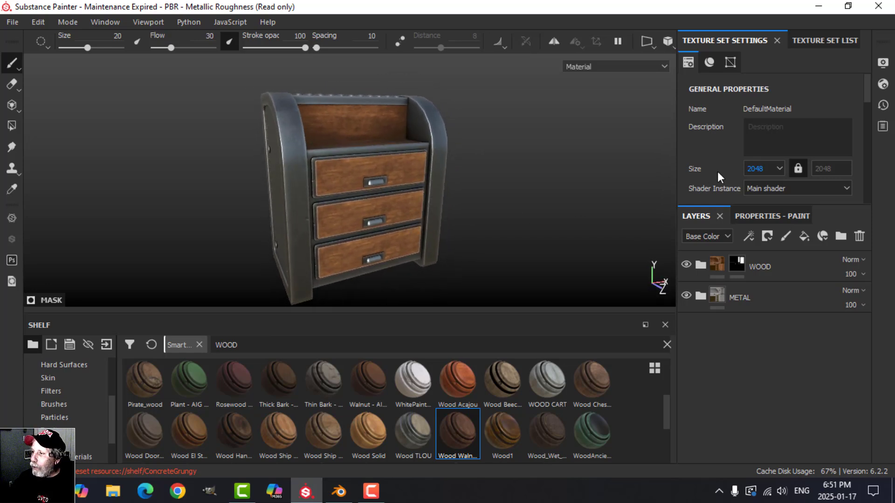
Step: Rename the DefaultMaterial texture set to FalloutDresser
left_click(808, 41)
double_click(740, 77)
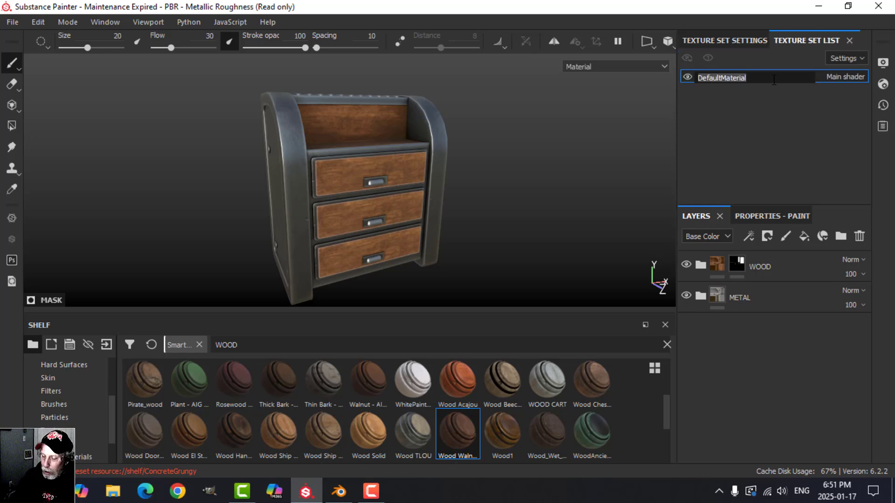
type("FalloutDresser")
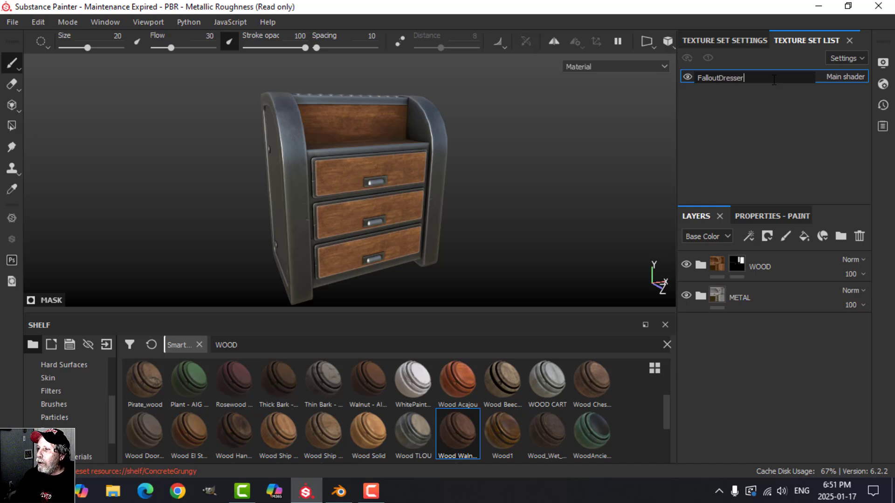
key("Return")
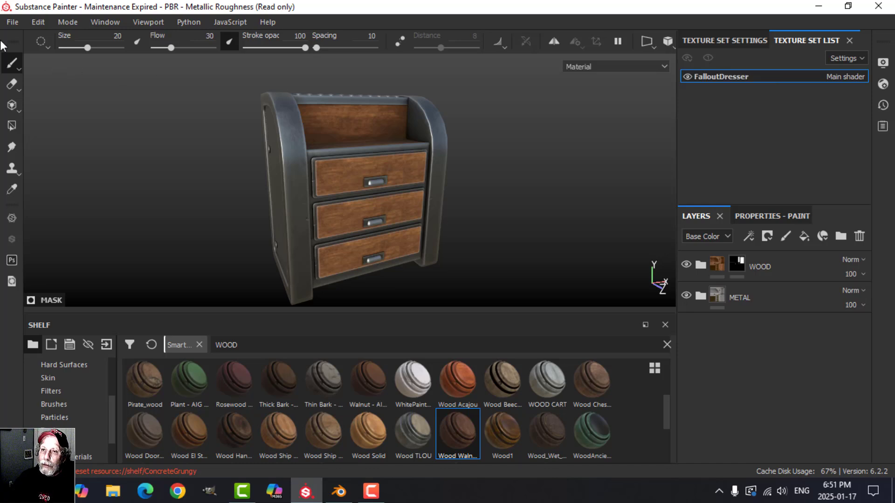
Step: Open the texture export settings and choose the PBR Metallic Roughness ShortName_2 output template
left_click(12, 22)
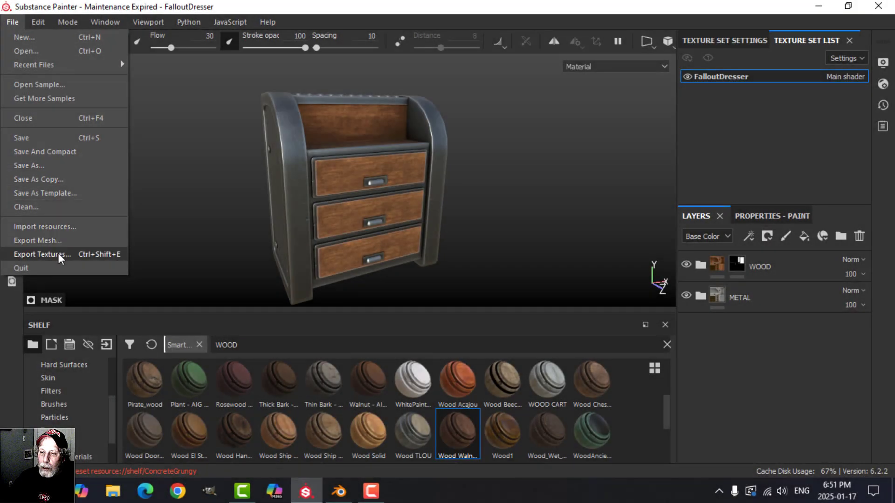
left_click(57, 254)
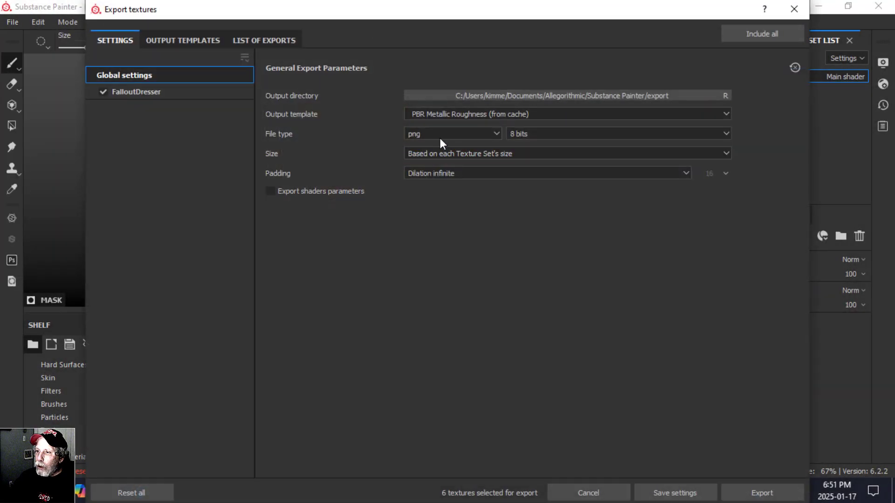
left_click(459, 114)
scroll(505, 157, "up", 3)
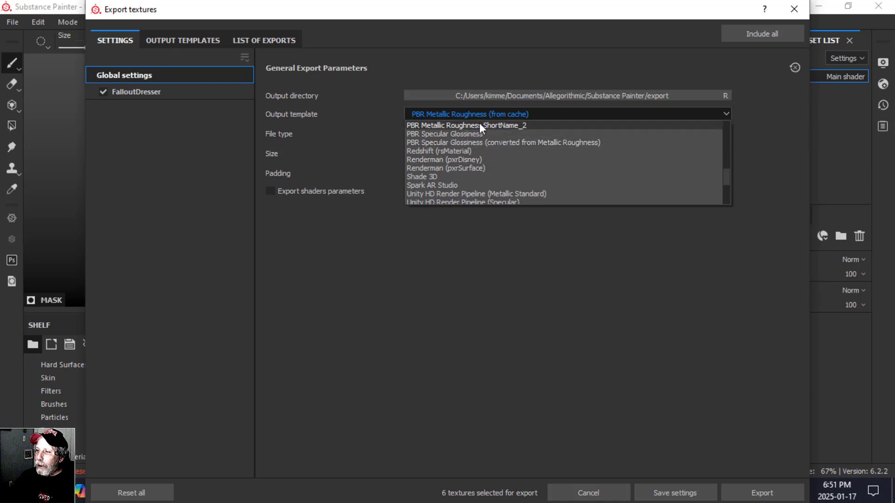
left_click(494, 125)
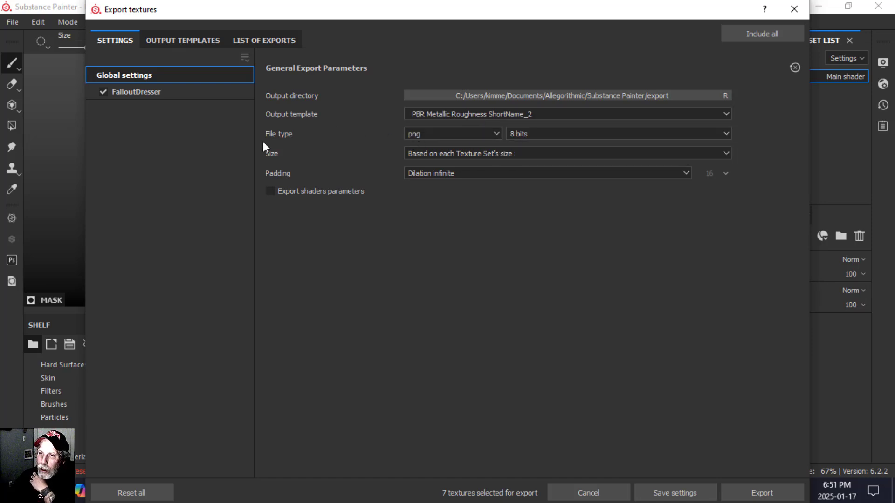
Step: Set the output directory to D:/DOCUMENTS/BLENDER/TEXTURES TEST
left_click(485, 96)
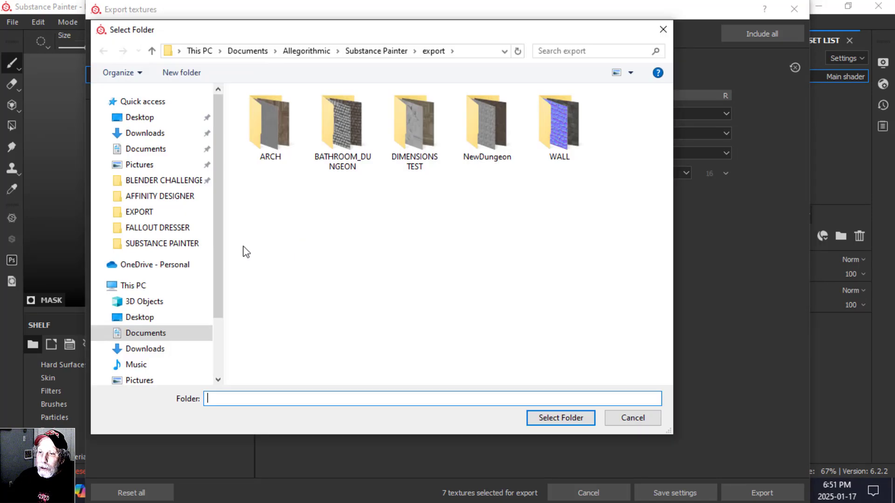
left_click(139, 212)
left_click(346, 50)
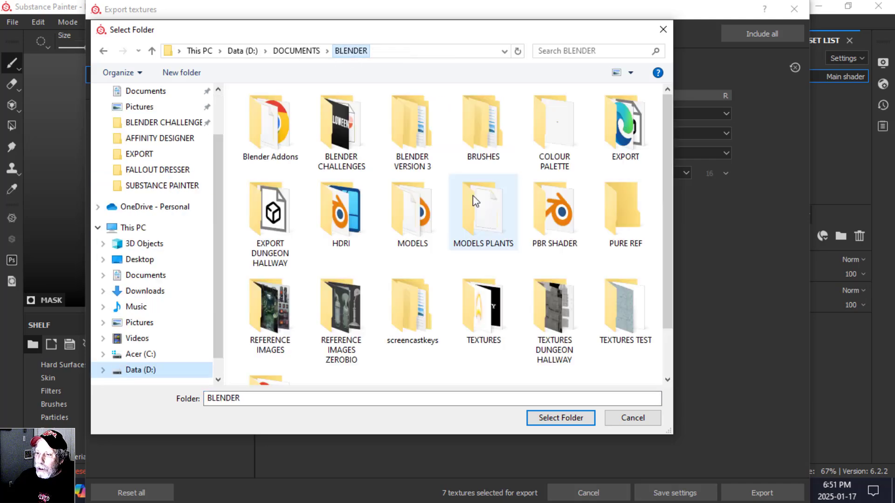
left_click(610, 315)
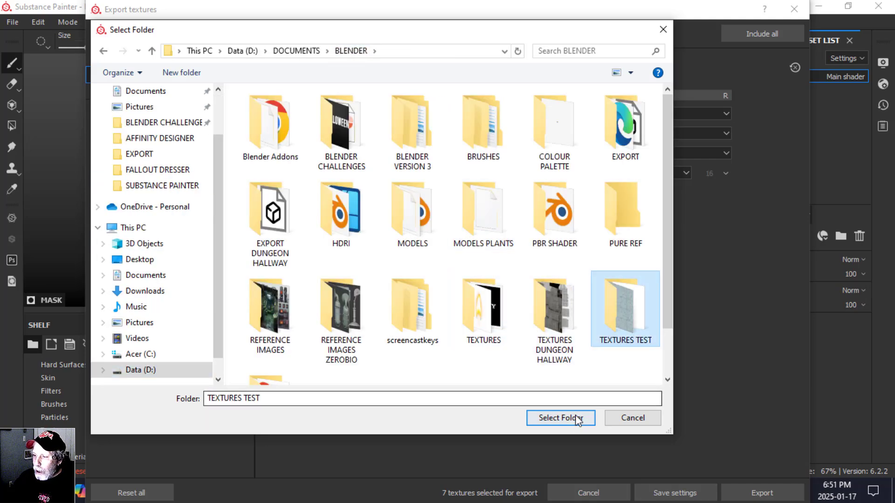
left_click(575, 416)
Step: Export the FalloutDresser textures as 8-bit PNG files and close the export window
left_click_drag(698, 3, 643, 4)
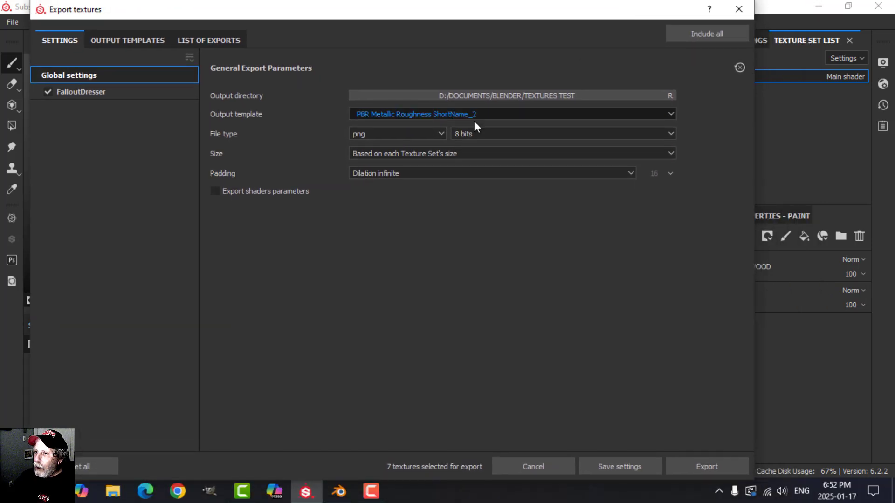
left_click(700, 468)
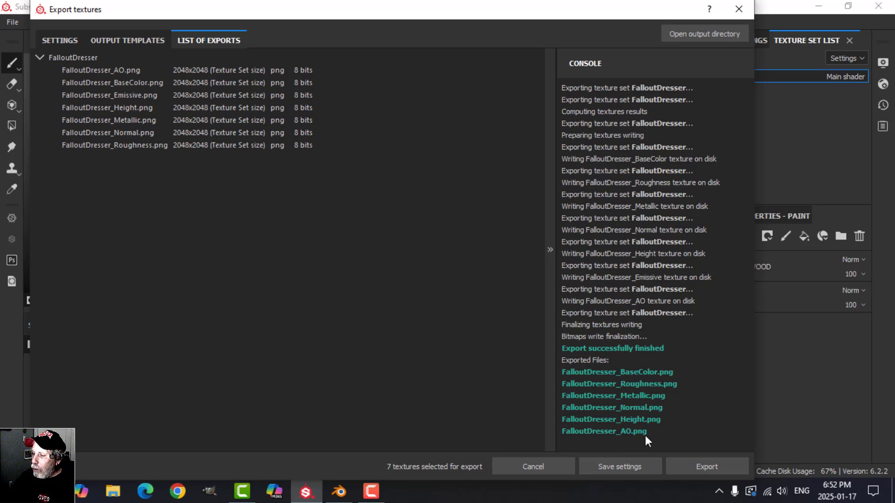
left_click(739, 9)
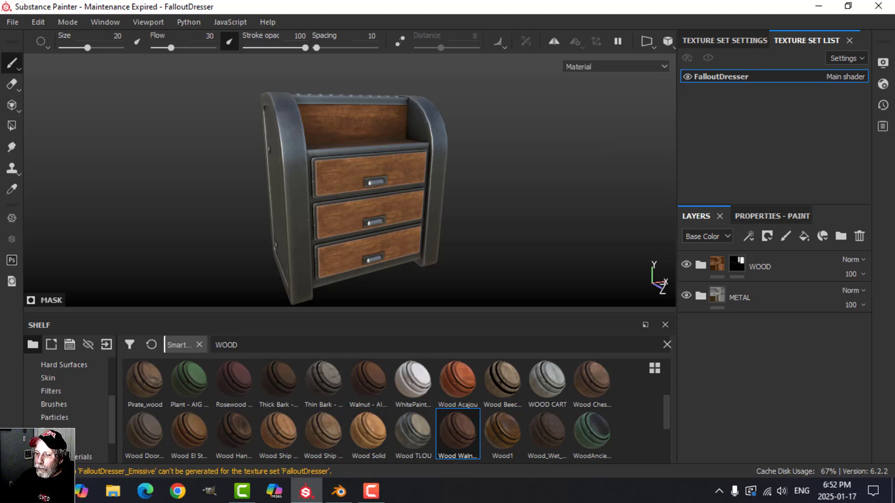
Step: Switch to Blender's Shading workspace and give the dresser's side object a new material named FalloutDresser
left_click(339, 491)
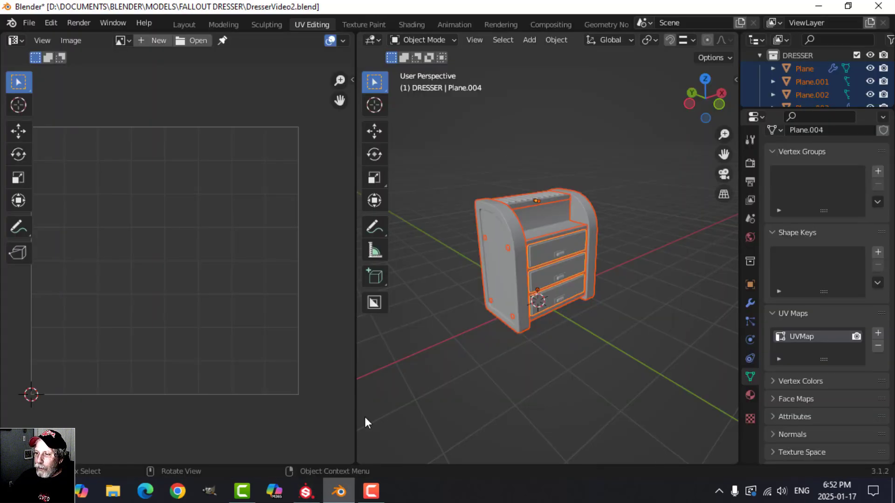
left_click(412, 24)
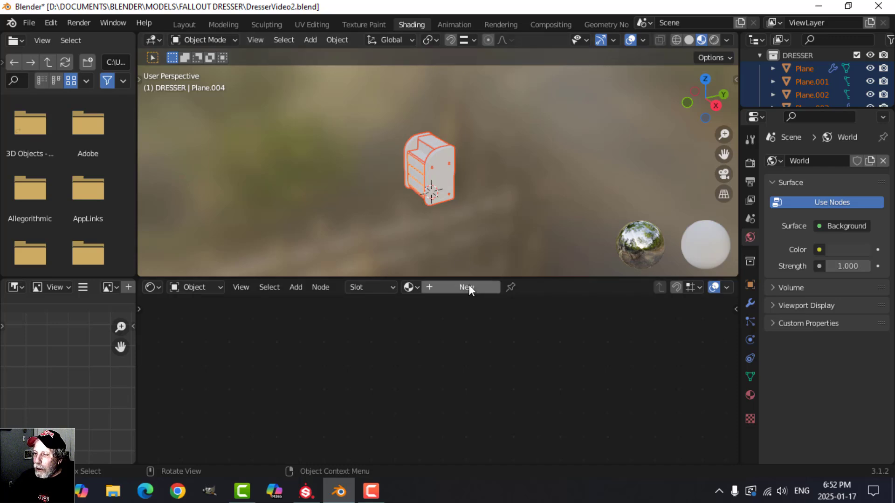
left_click(444, 200)
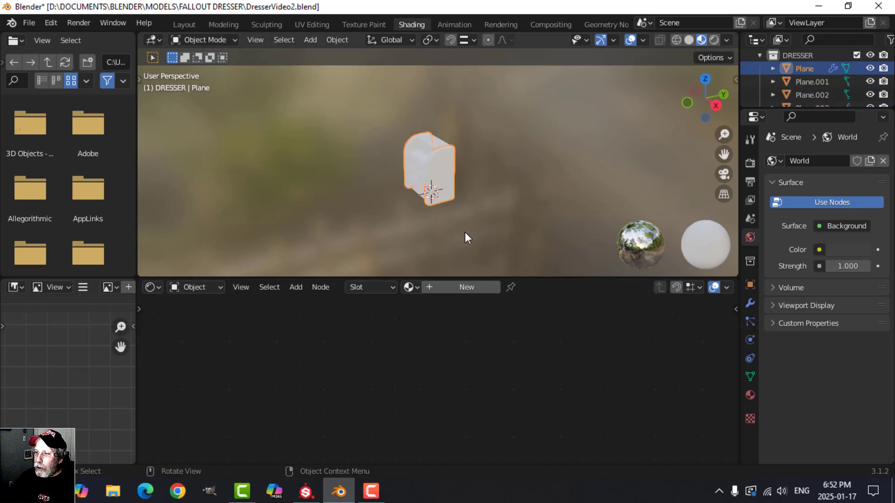
left_click(460, 288)
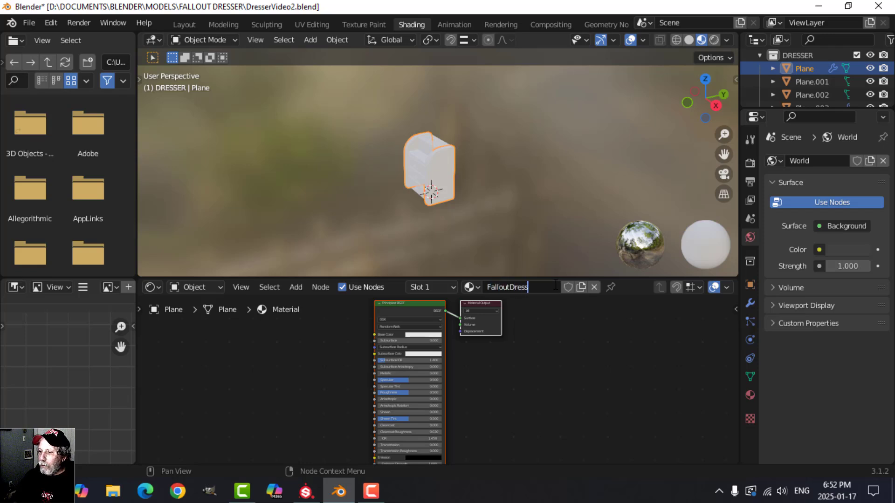
key("Return")
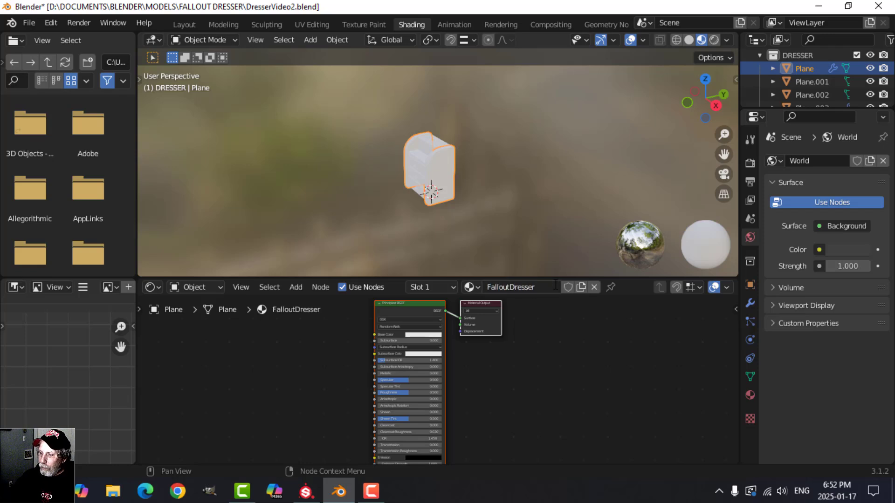
Step: Run Principled Texture Setup on the Principled BSDF with the FalloutDresser BaseColor, Height, Metallic, Normal and Roughness PNG files
left_click(401, 303)
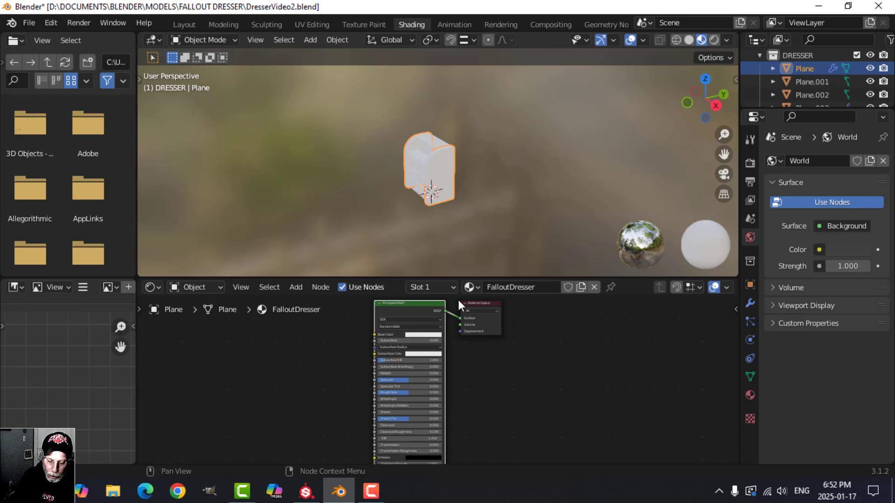
key("ctrl+shift+t")
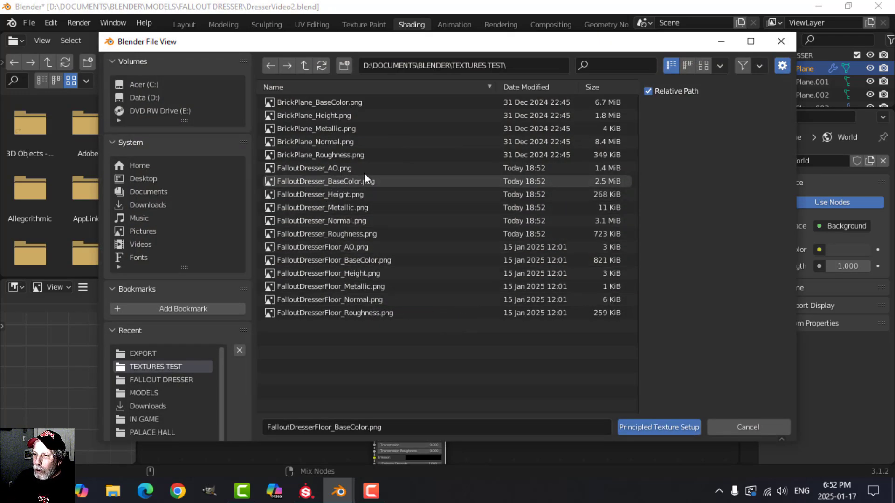
left_click(357, 183)
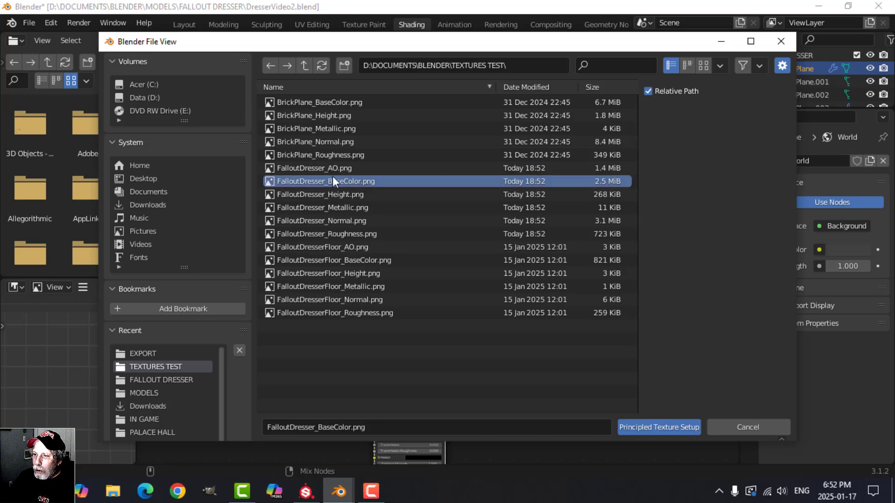
left_click(345, 233, "shift")
left_click(648, 427)
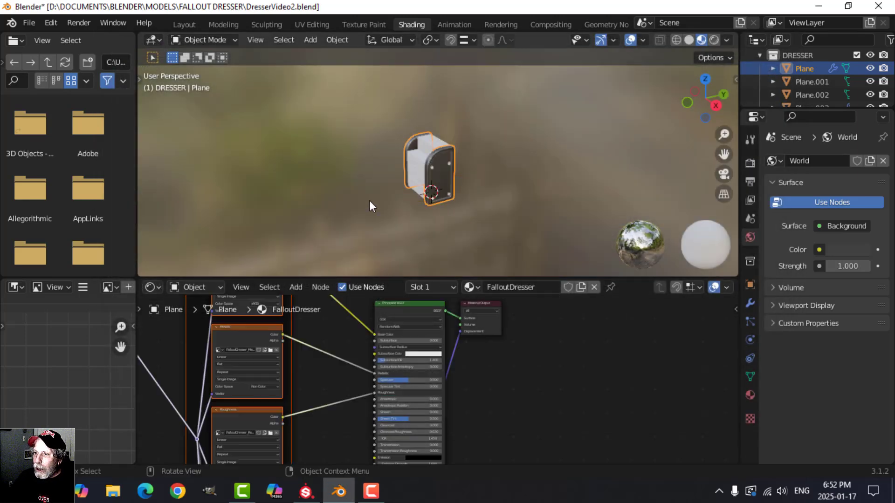
Step: Show the dresser in the Layout workspace with Material Preview shading
left_click(184, 25)
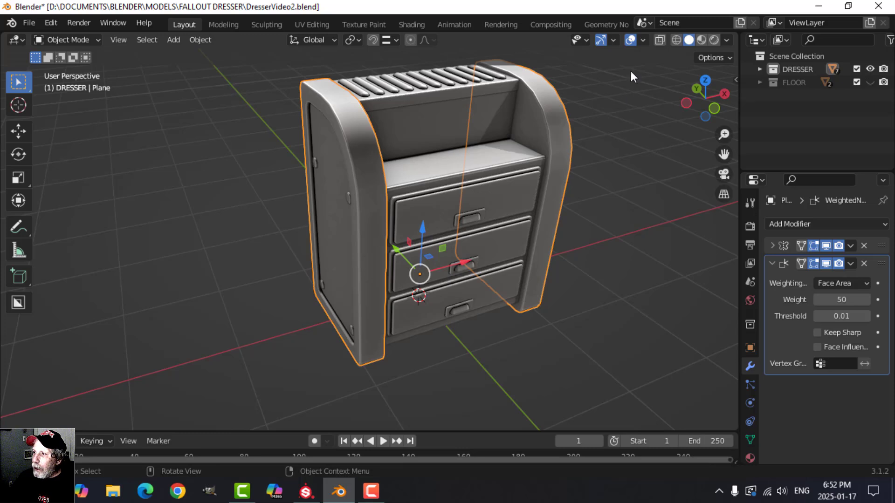
left_click(702, 40)
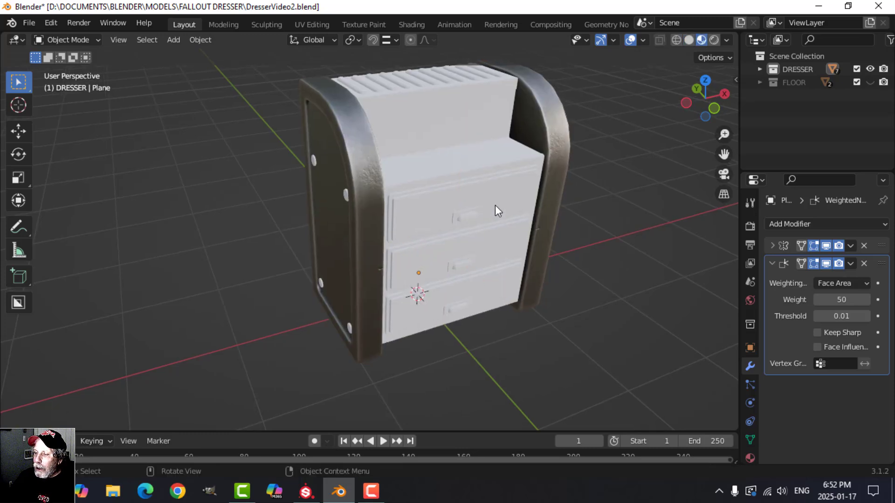
Step: Try to link the side's material to all the other dresser parts at once
left_click(367, 161, "shift")
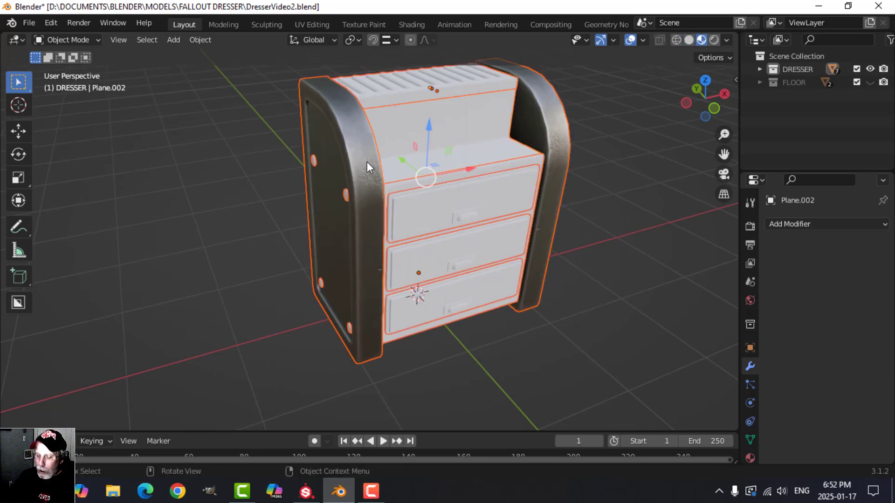
key("ctrl+l")
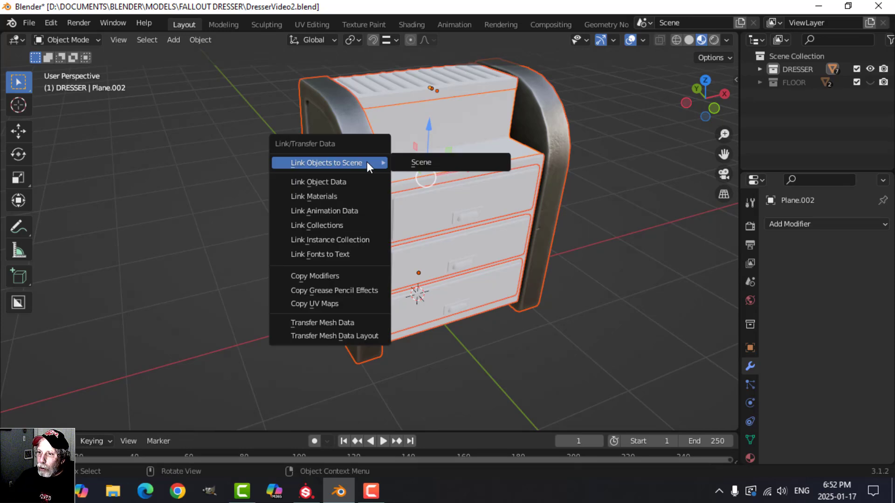
left_click(359, 194)
key("alt+a")
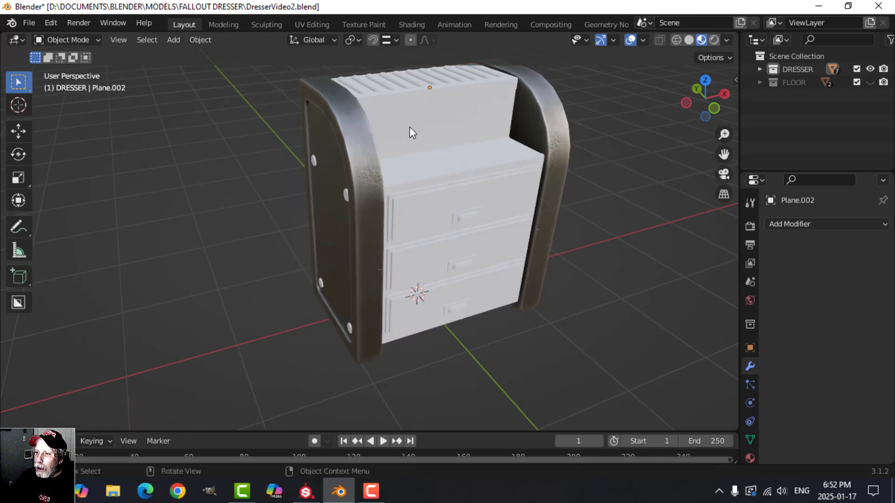
Step: Link the side's FalloutDresser material to the recessed back and shelf panel and to the slatted top
left_click(410, 127)
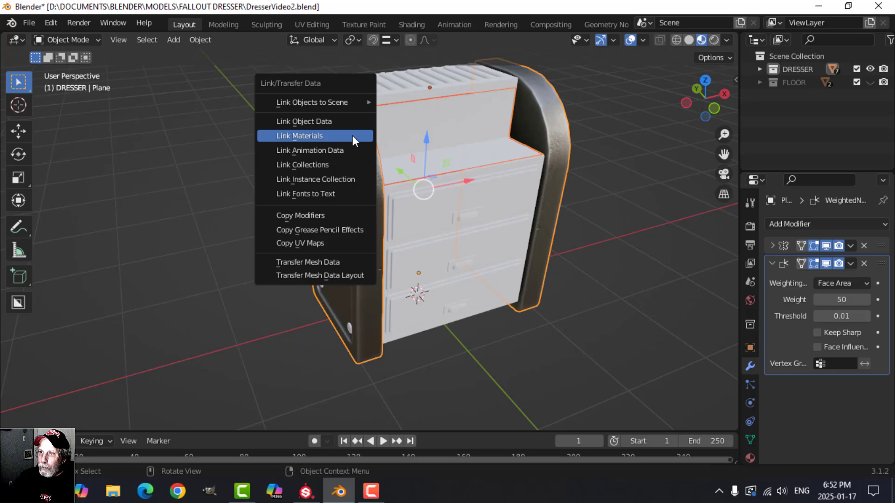
left_click(352, 135)
left_click(412, 90)
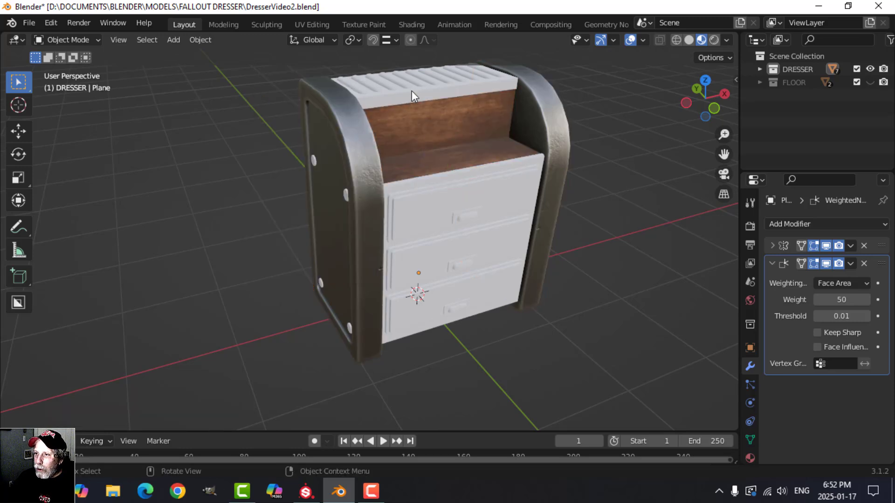
left_click(346, 118, "shift")
key("ctrl+l")
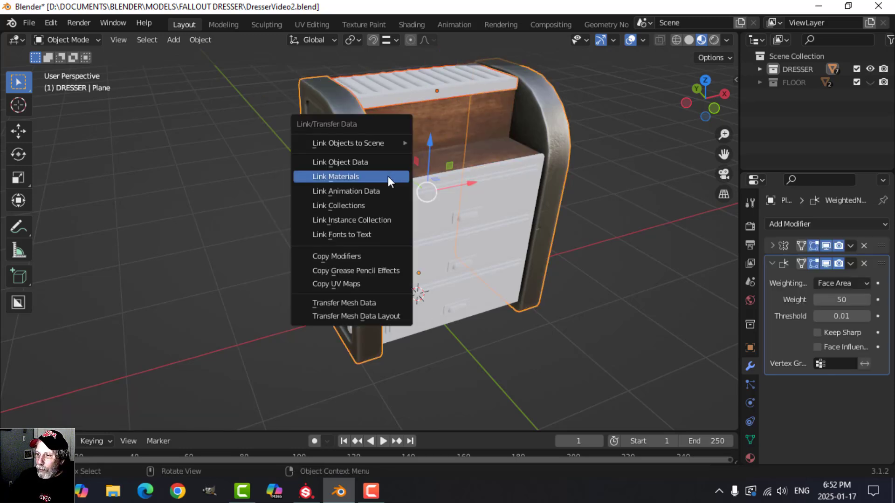
left_click(388, 177)
Step: Link the side's FalloutDresser material to the drawers, handles, bolts and front frame, and clear the selection
left_click(477, 214, "shift")
left_click(362, 154, "shift")
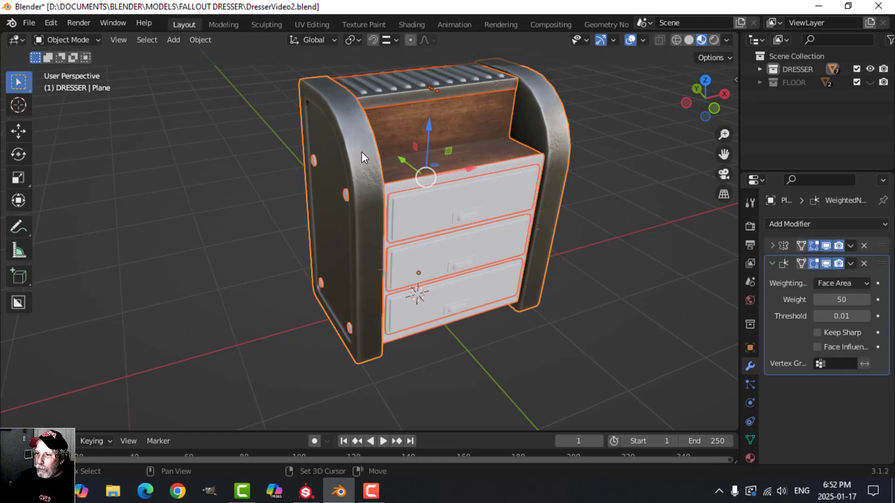
key("ctrl+l")
left_click(362, 152)
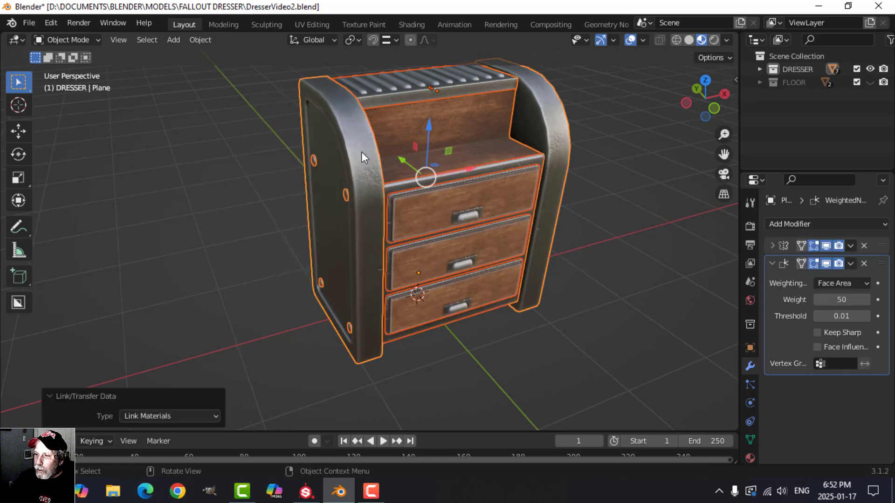
key("alt+a")
scroll(374, 208, "down", 4)
middle_click_drag(366, 200, 383, 194)
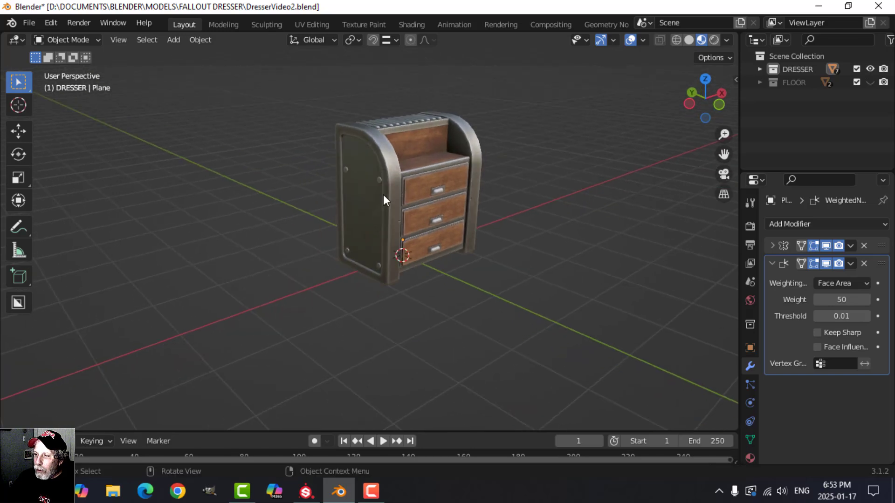
scroll(383, 195, "up", 3)
scroll(381, 197, "down", 3)
scroll(374, 195, "up", 1)
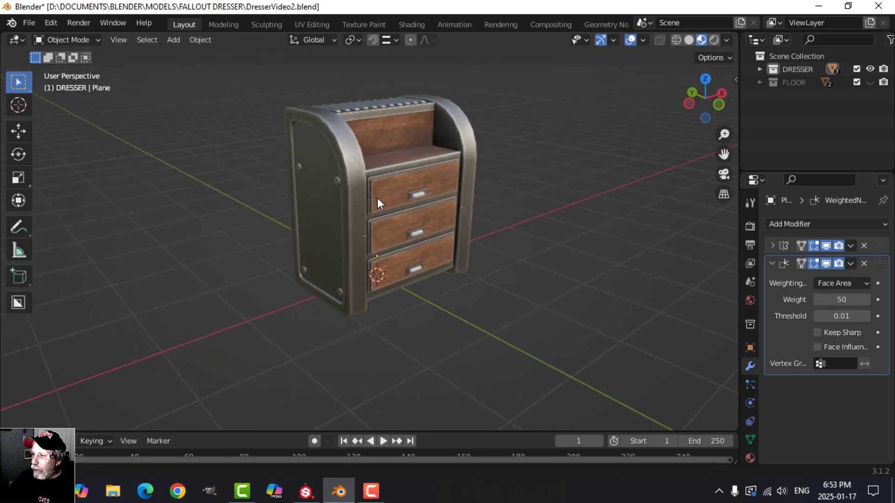
Step: Enable Eevee's Ambient Occlusion with a distance of 1 m and a factor of 2
left_click(750, 226)
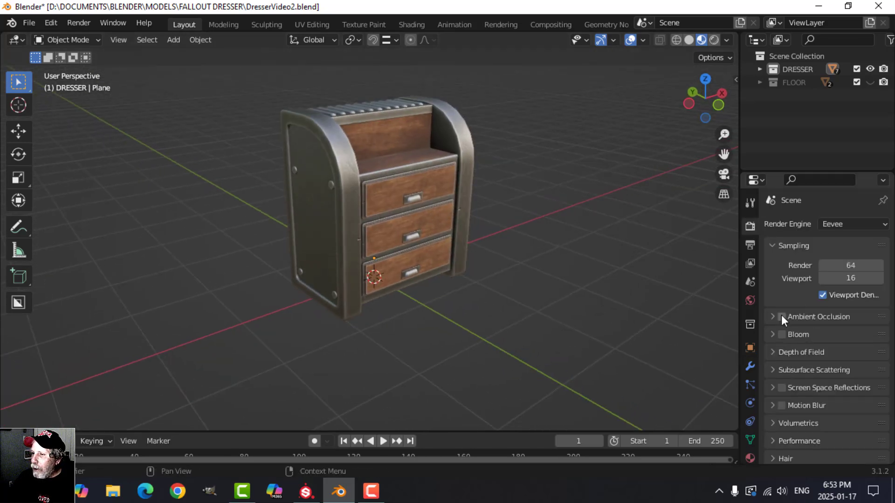
left_click(782, 316)
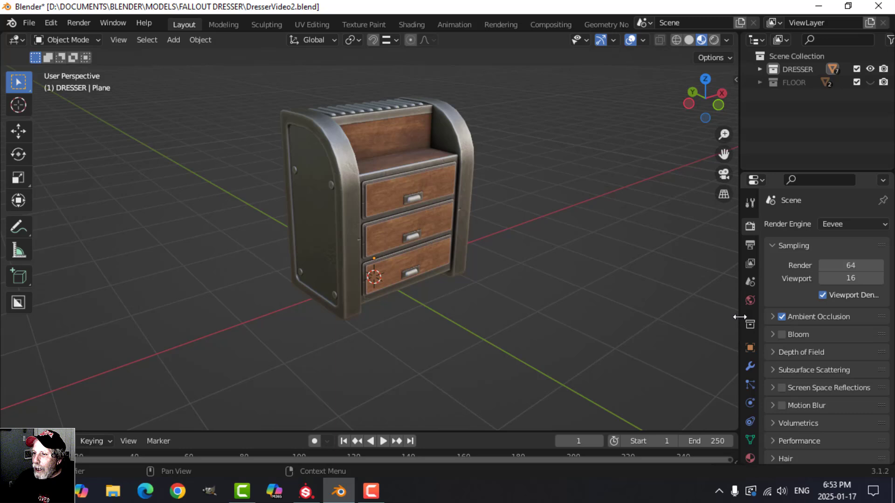
left_click(774, 316)
left_click(863, 336)
type("1")
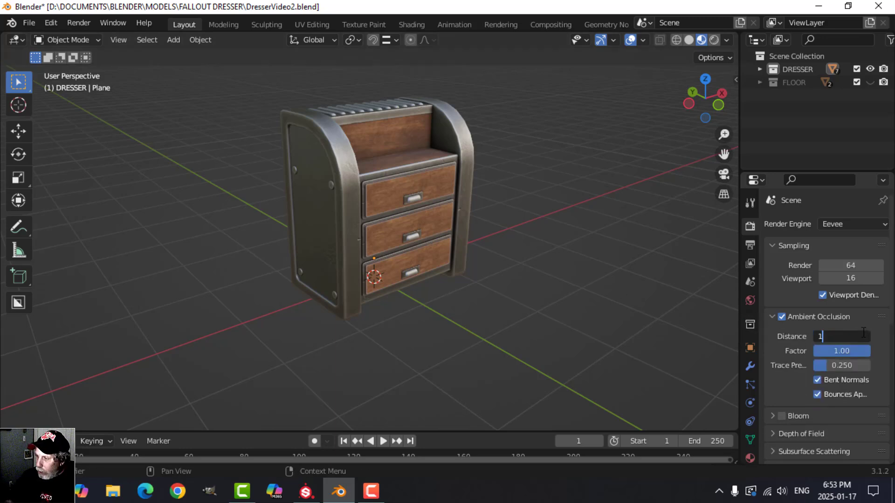
key("Return")
left_click(854, 348)
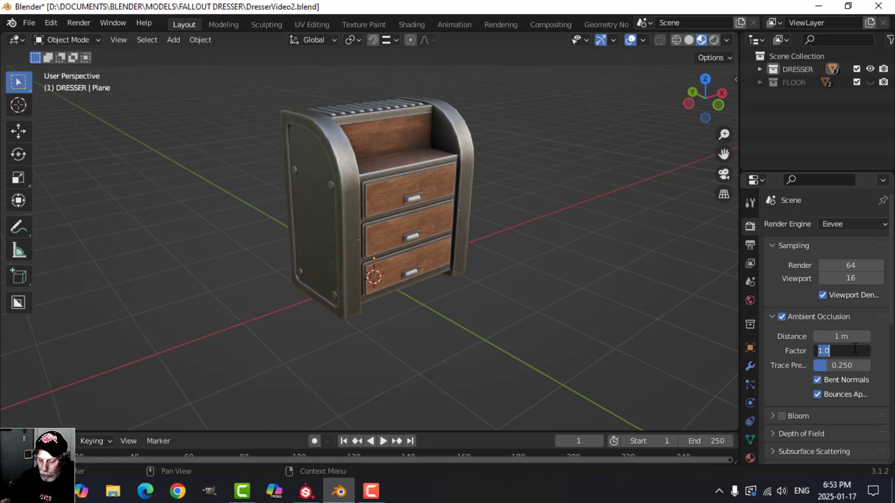
type("2")
key("Return")
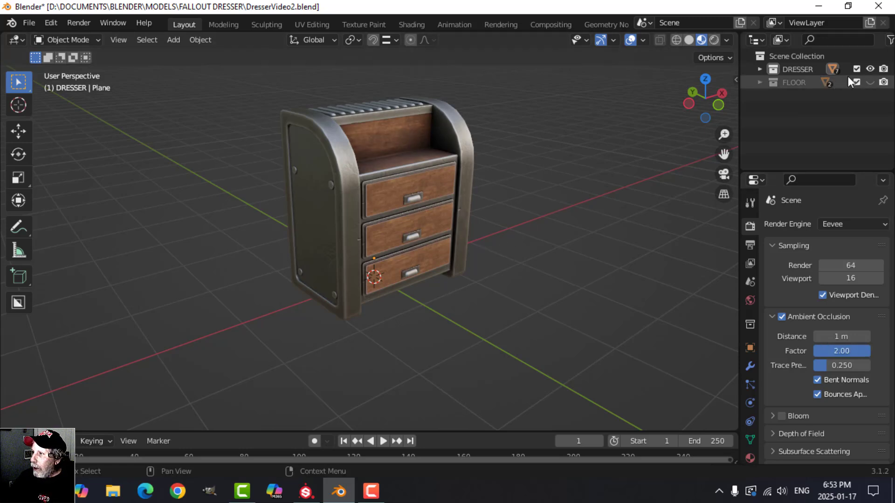
Step: Unhide the FLOOR collection with the viewport overlays turned off, and save the file
left_click(870, 81)
middle_click_drag(521, 219, 463, 192)
left_click(630, 39)
key("ctrl+s")
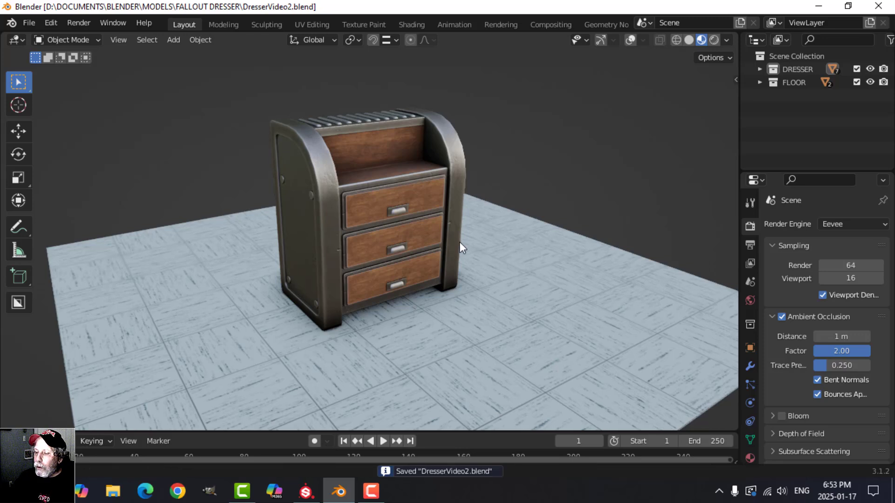
Step: Light the Material Preview of the dresser with a different built-in HDRI environment
scroll(460, 242, "up", 3)
middle_click_drag(455, 243, 452, 252)
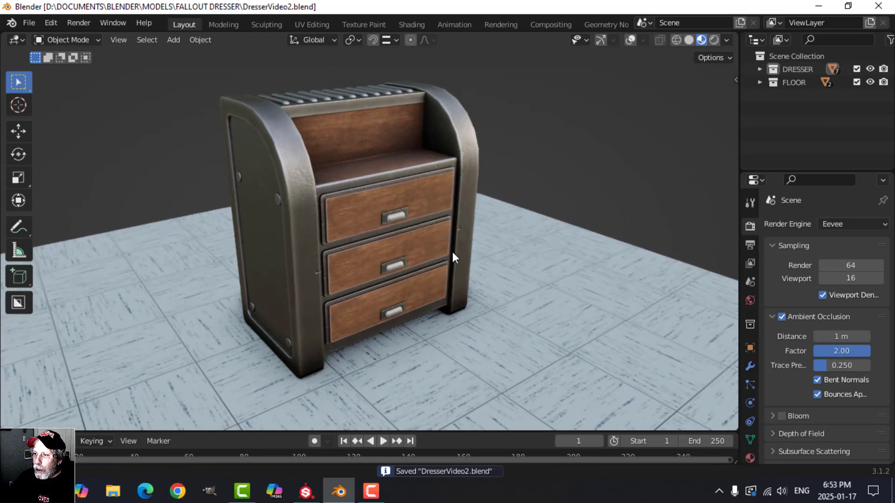
left_click(725, 39)
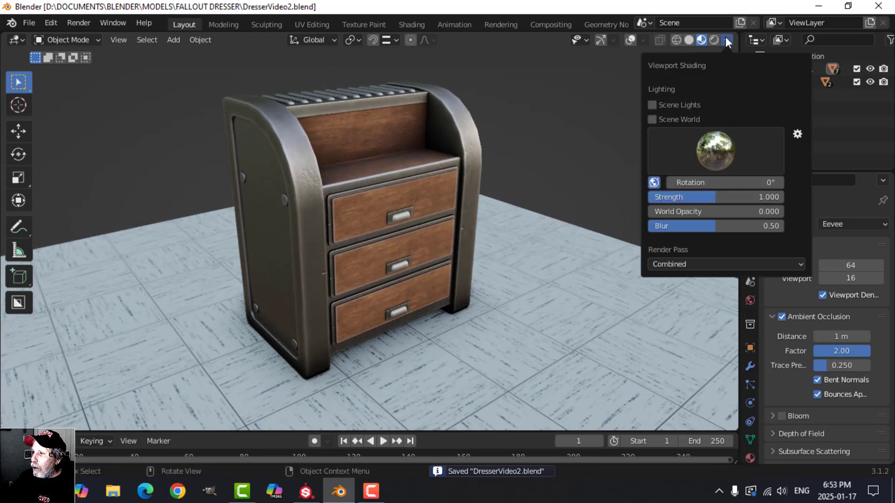
left_click(707, 136)
left_click(684, 238)
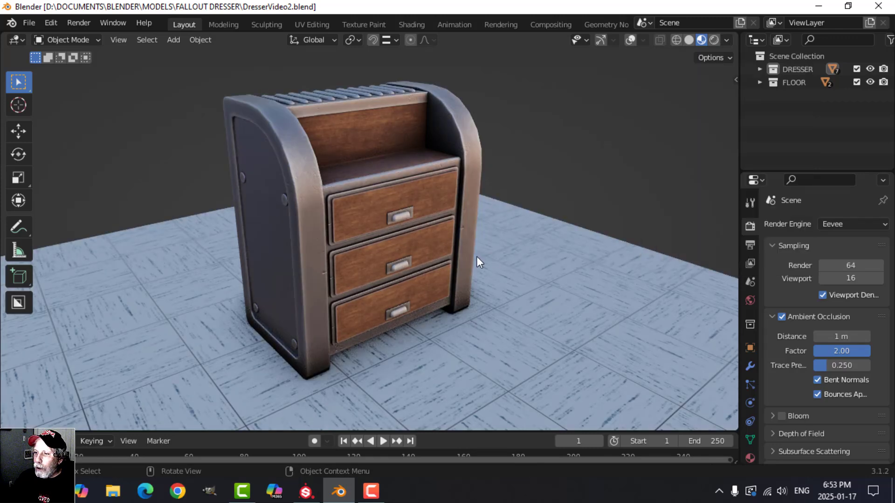